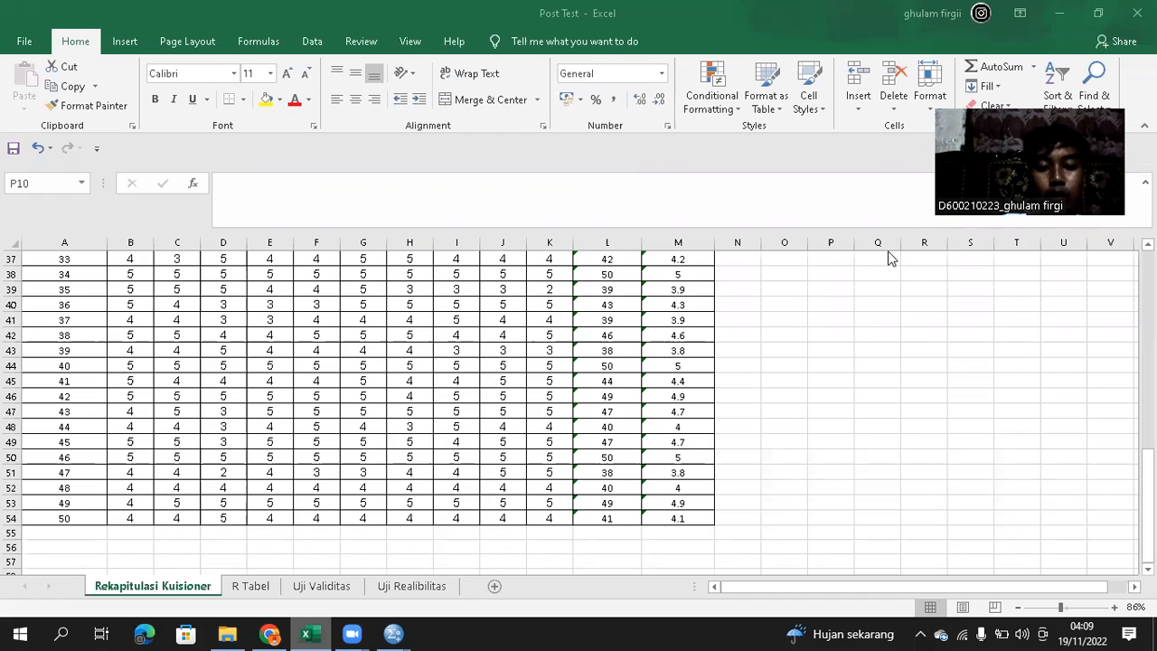
# - Examine the questionnaire recap on the Rekapitulasi Kuisioner sheet, from the first respondent to the last, including respondent 1's ten item scores
pyautogui.scroll(12, 735, 330)
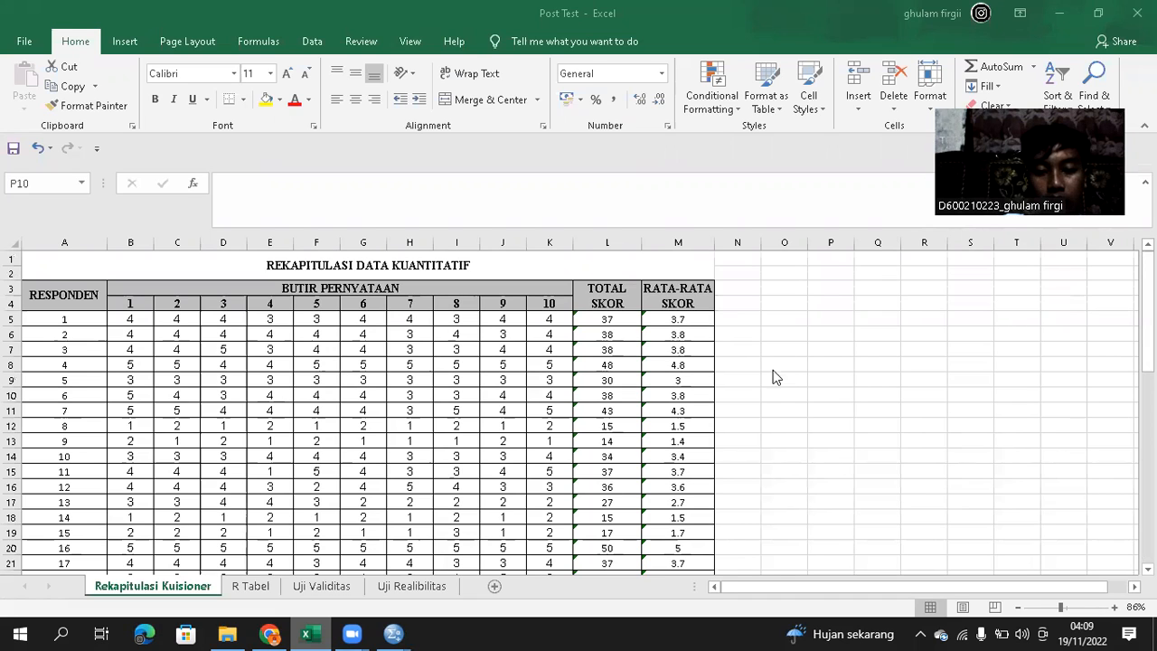
pyautogui.scroll(-3, 791, 406)
pyautogui.scroll(3, 769, 398)
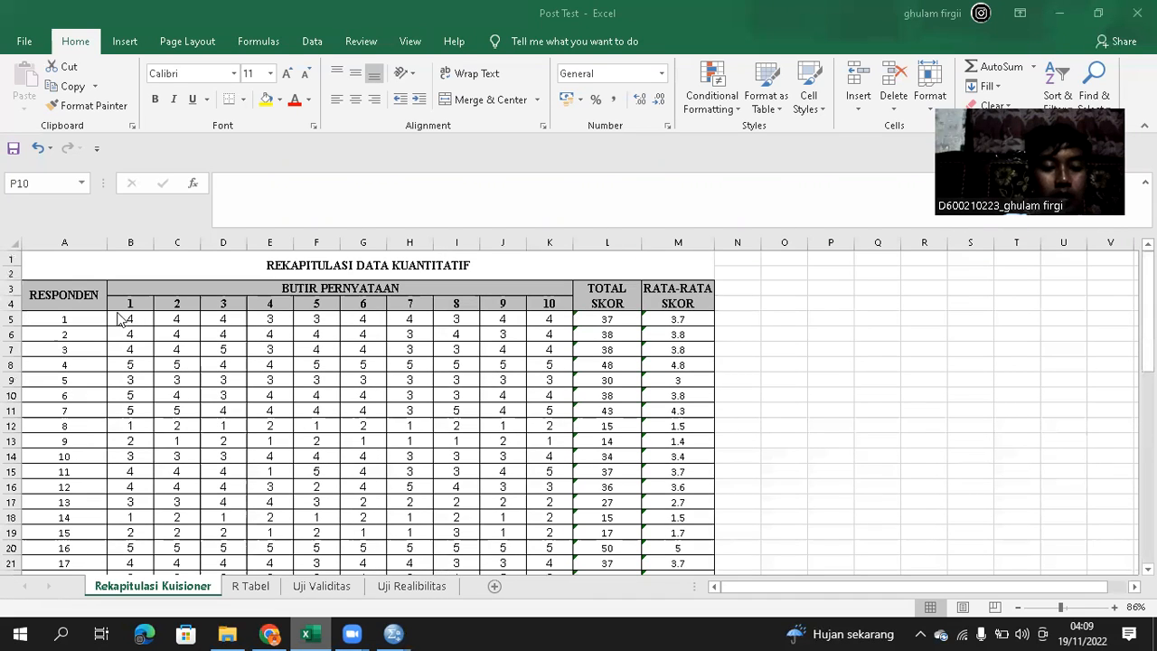
pyautogui.click(120, 320)
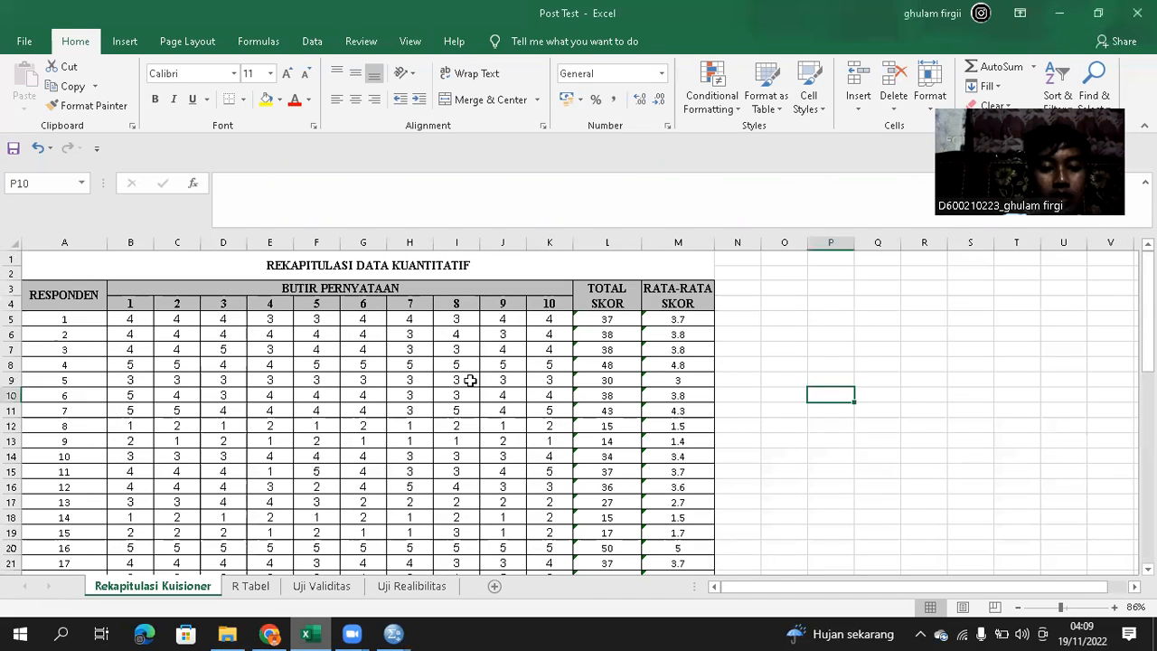
pyautogui.scroll(-20, 502, 427)
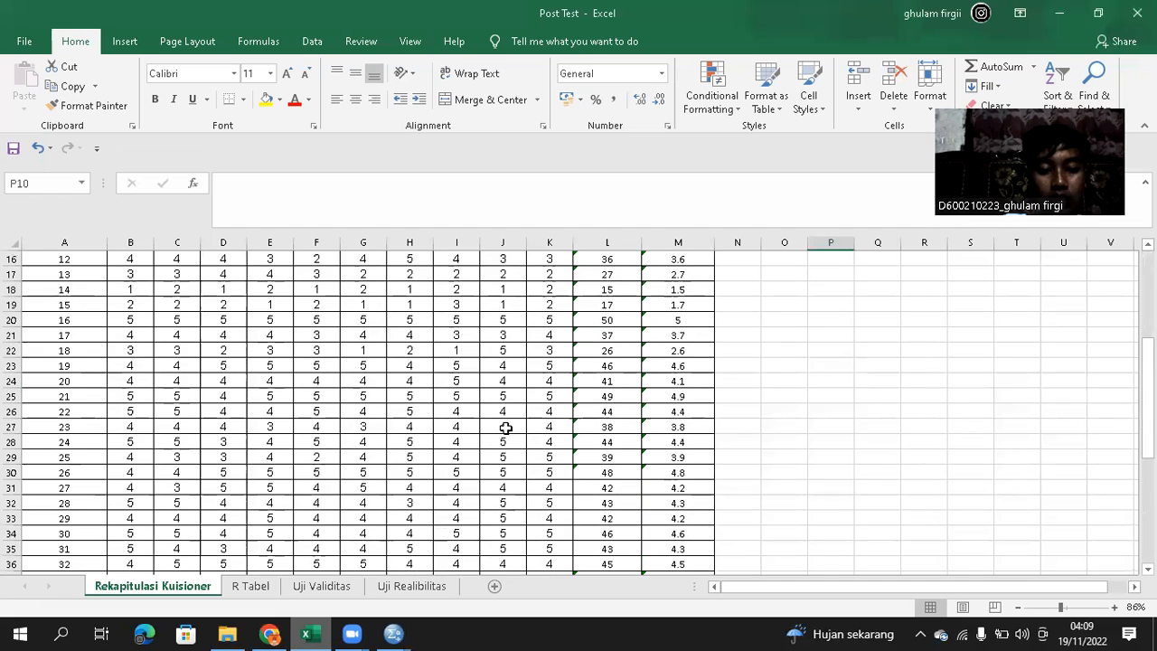
pyautogui.scroll(4, 452, 423)
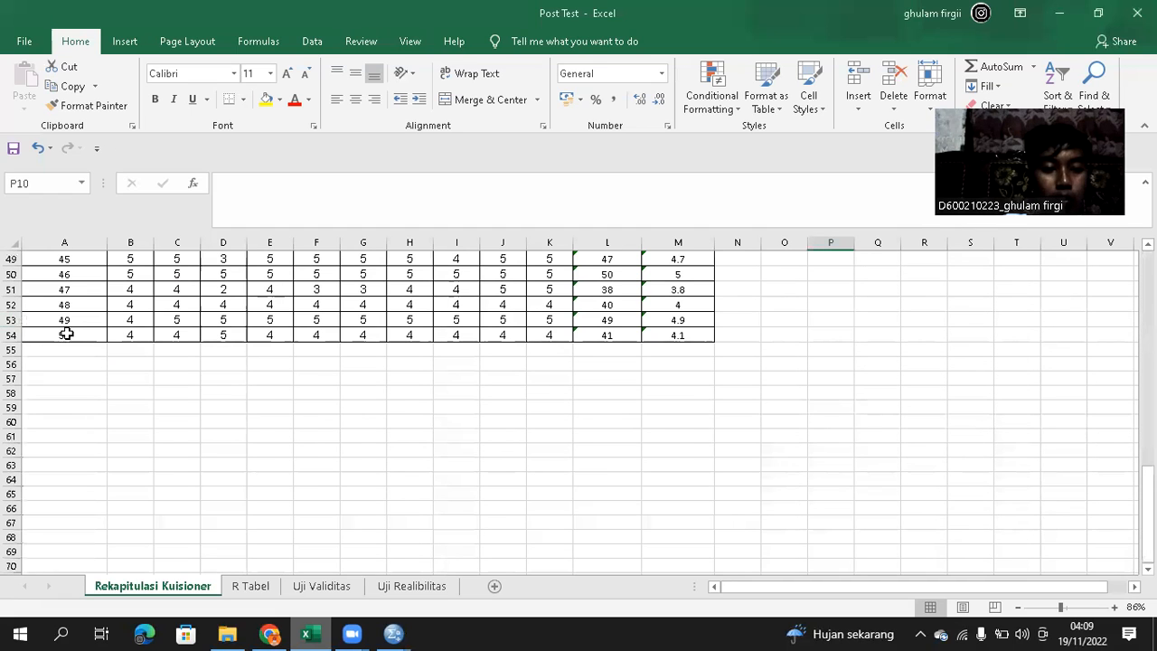
pyautogui.scroll(4, 99, 332)
pyautogui.scroll(4, 115, 339)
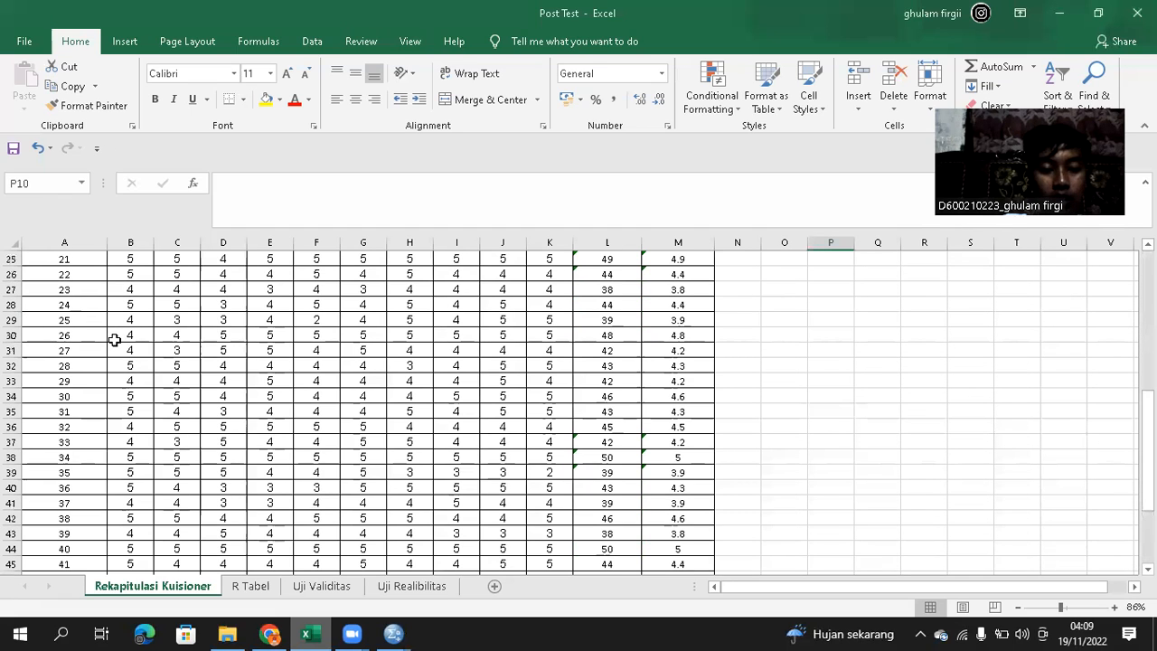
pyautogui.scroll(8, 115, 339)
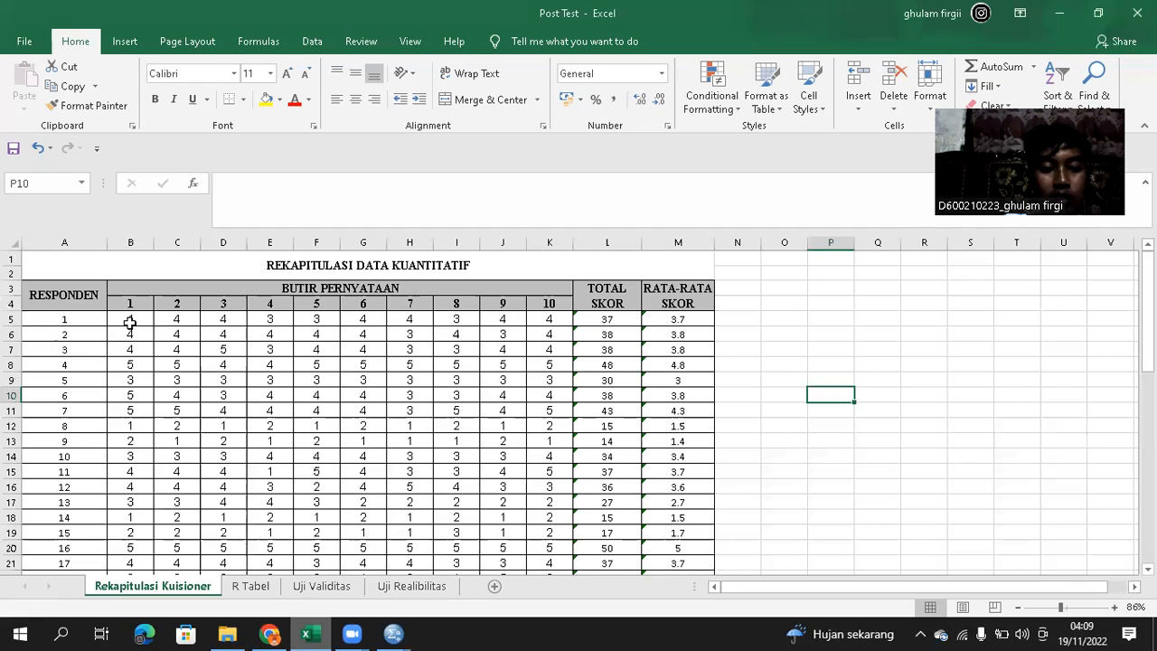
pyautogui.moveTo(130, 323); pyautogui.dragTo(549, 322)
pyautogui.click(800, 324)
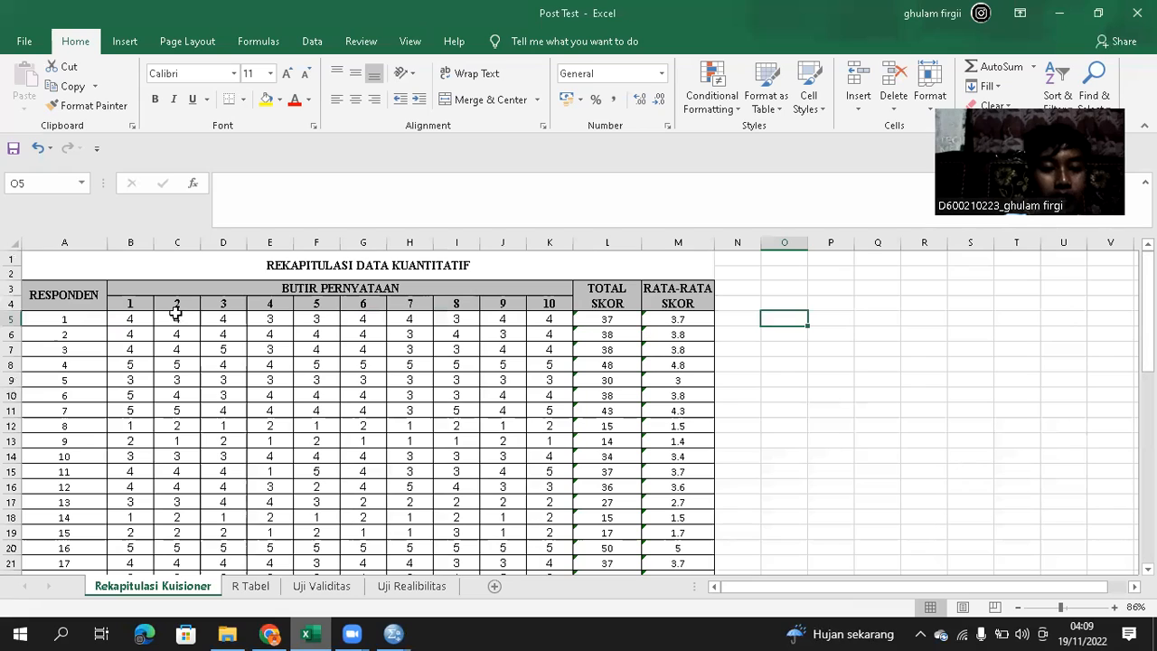
# - Inspect the TOTAL SKOR formula for respondent 1 in L5, its source scores B5:K5, and the totals in the rows beneath
pyautogui.click(584, 316)
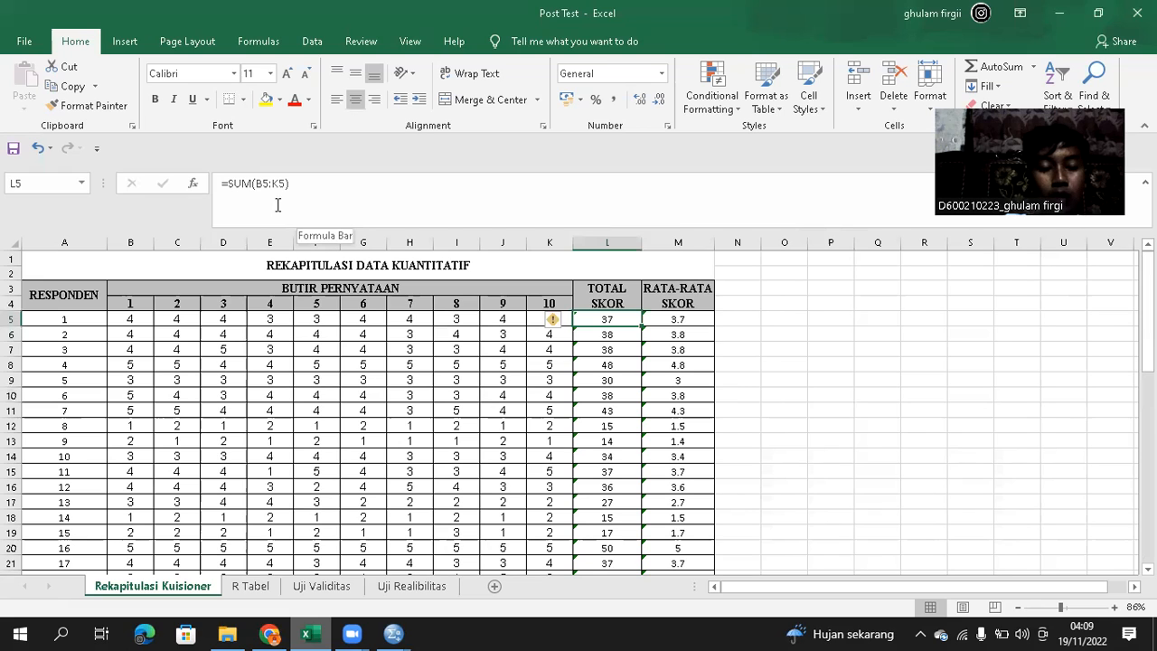
pyautogui.moveTo(134, 316); pyautogui.dragTo(549, 321)
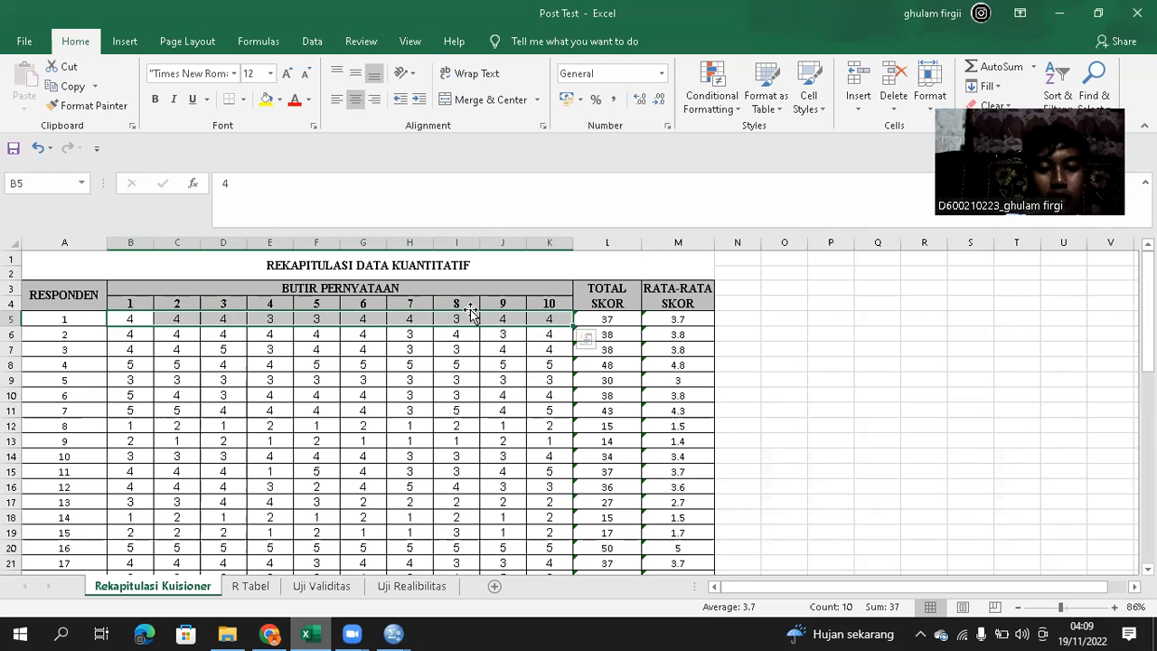
pyautogui.click(593, 318)
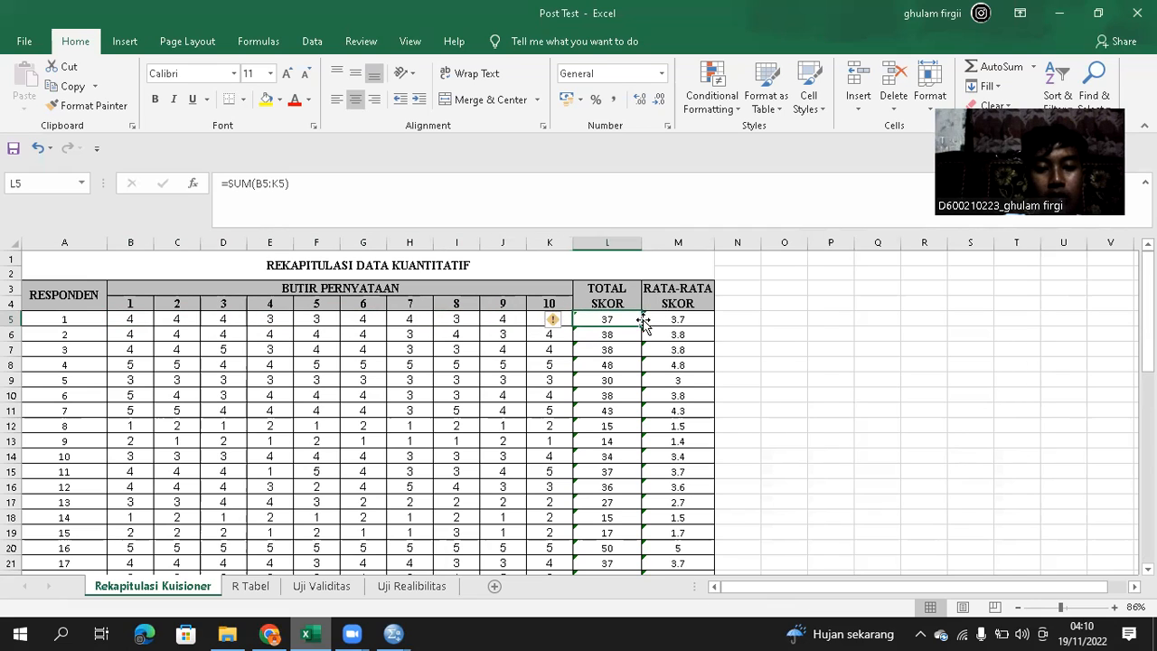
pyautogui.scroll(-9, 625, 330)
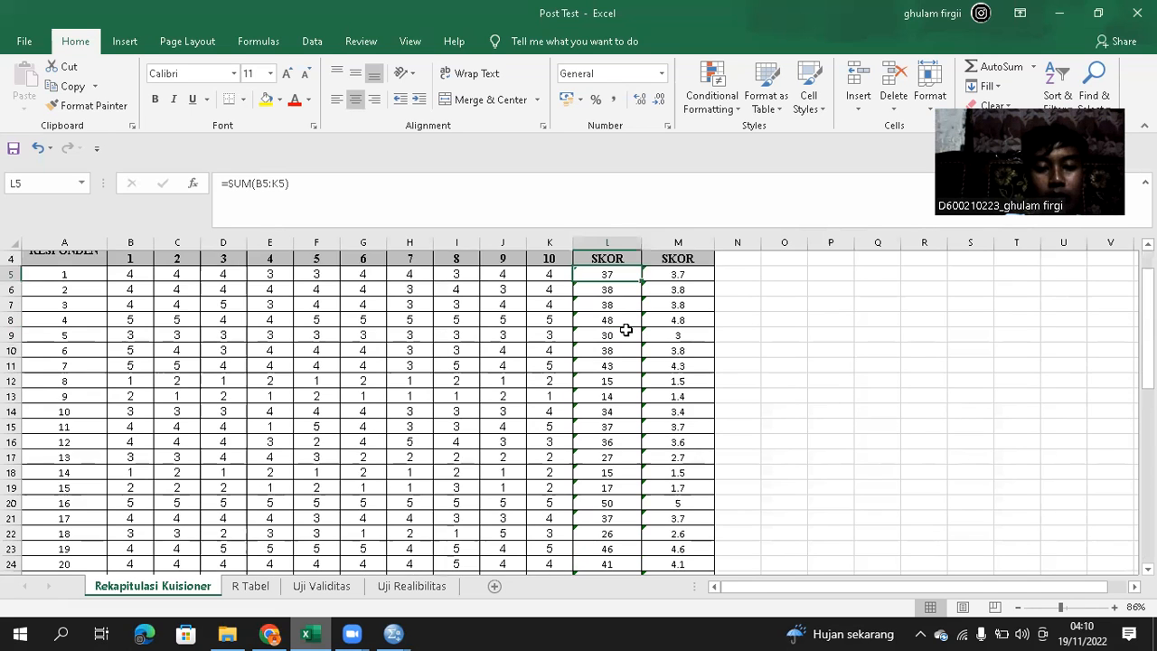
pyautogui.scroll(8, 626, 330)
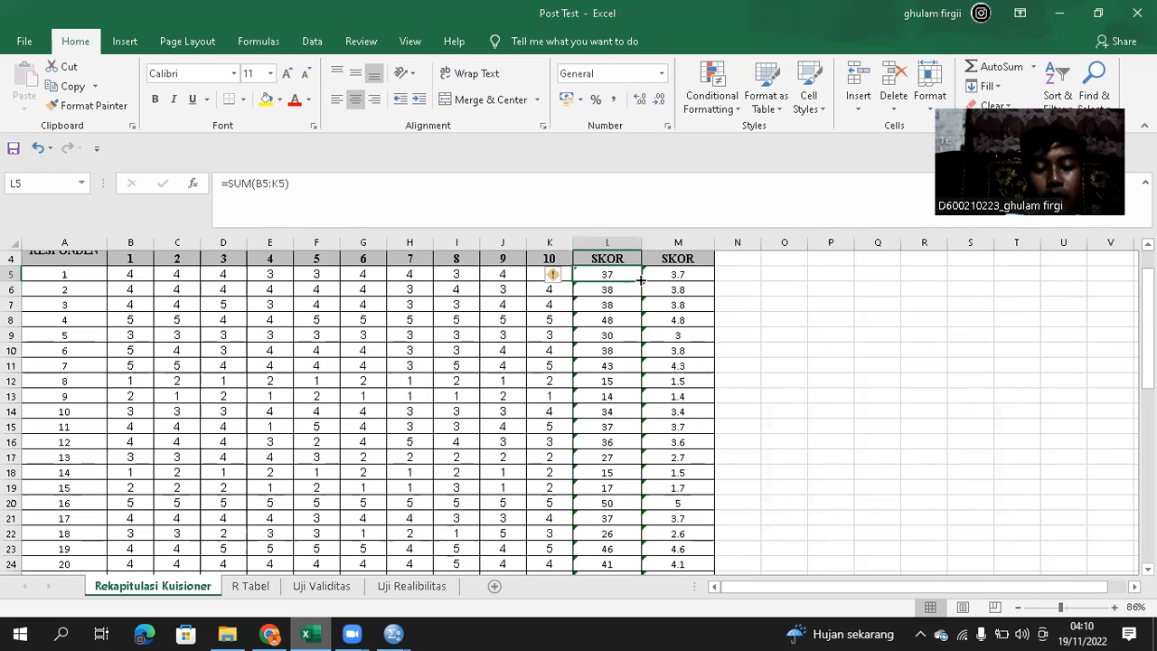
pyautogui.moveTo(641, 280)
pyautogui.mouseDown()
pyautogui.moveTo(632, 345)
pyautogui.moveTo(632, 281)
pyautogui.mouseUp()
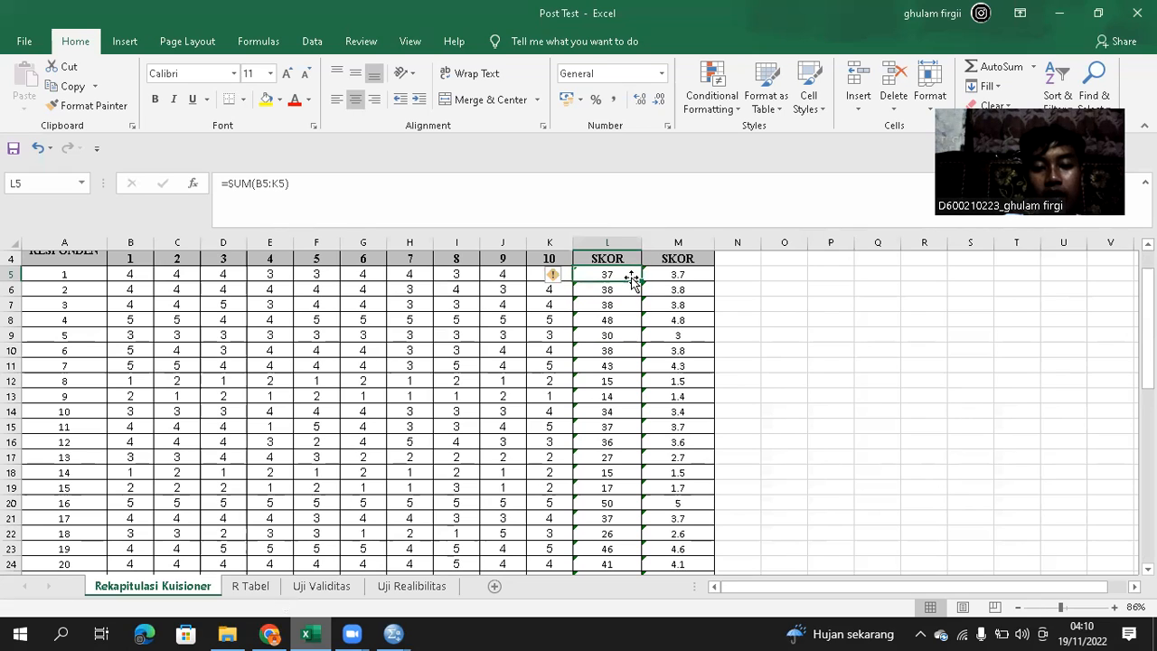
pyautogui.scroll(1, 666, 282)
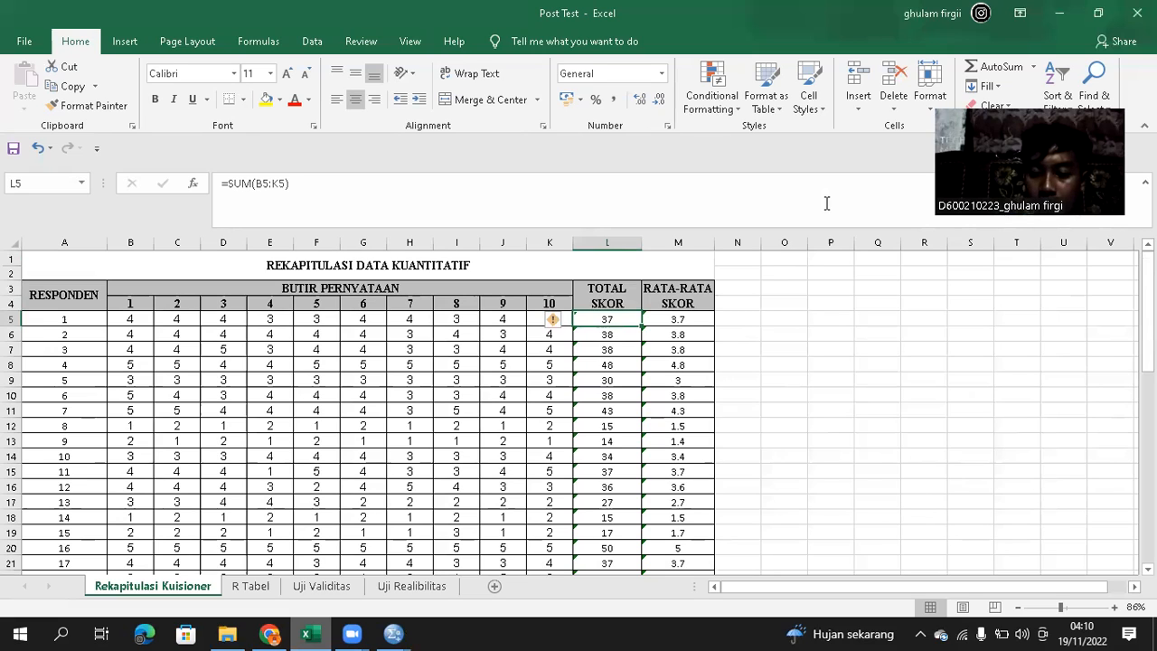
# - Inspect the RATA-RATA SKOR formula for respondent 1 in M5, its source scores B5:K5, and the averages down to the last respondent
pyautogui.click(674, 318)
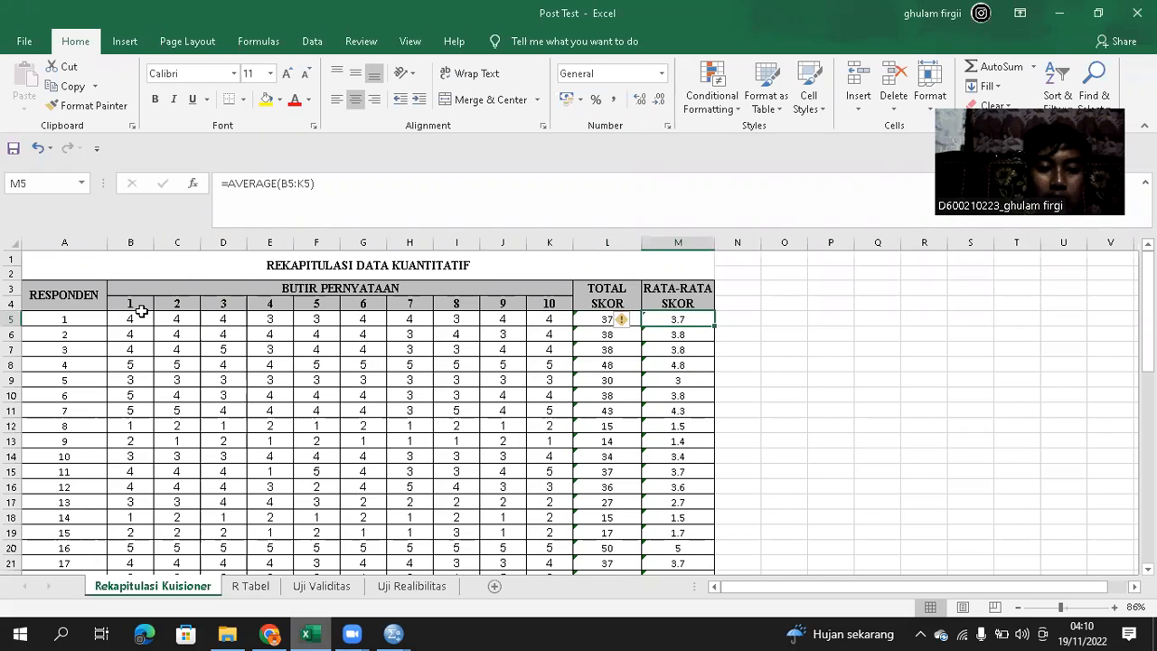
pyautogui.moveTo(155, 315); pyautogui.dragTo(546, 319)
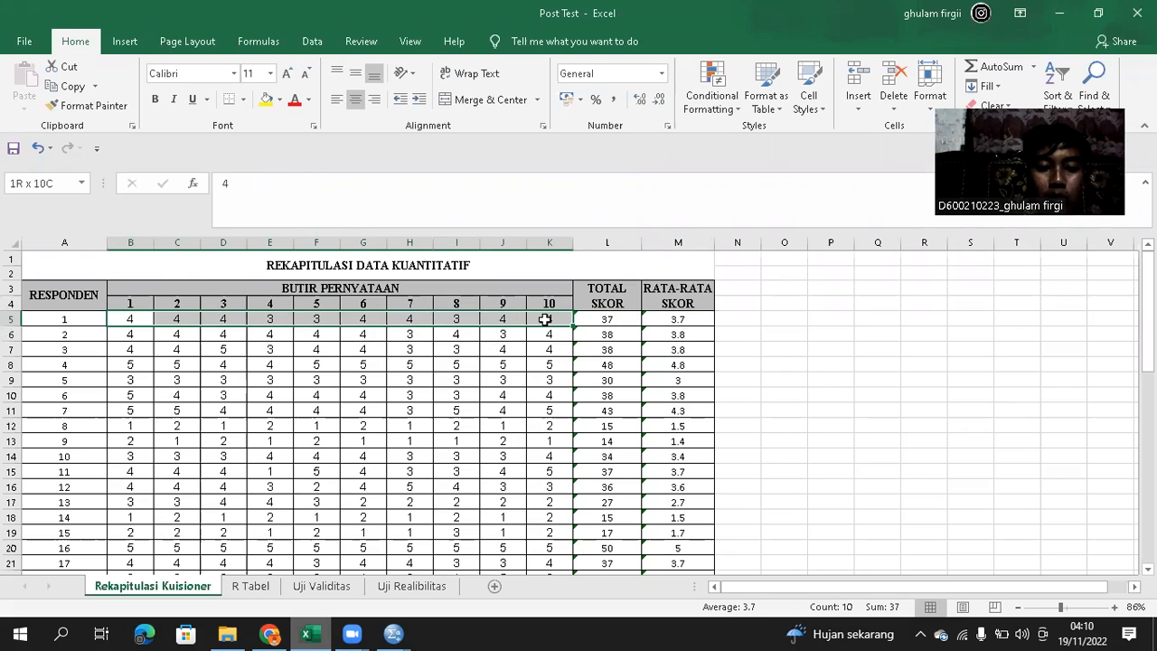
pyautogui.moveTo(546, 319); pyautogui.dragTo(546, 319)
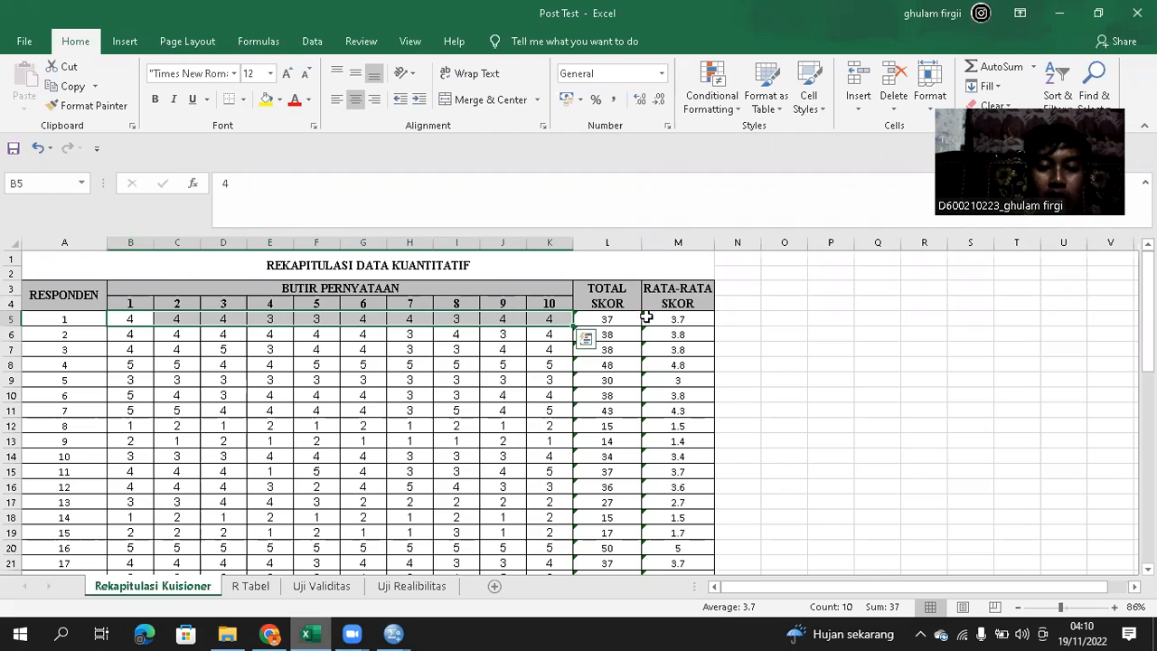
pyautogui.click(662, 318)
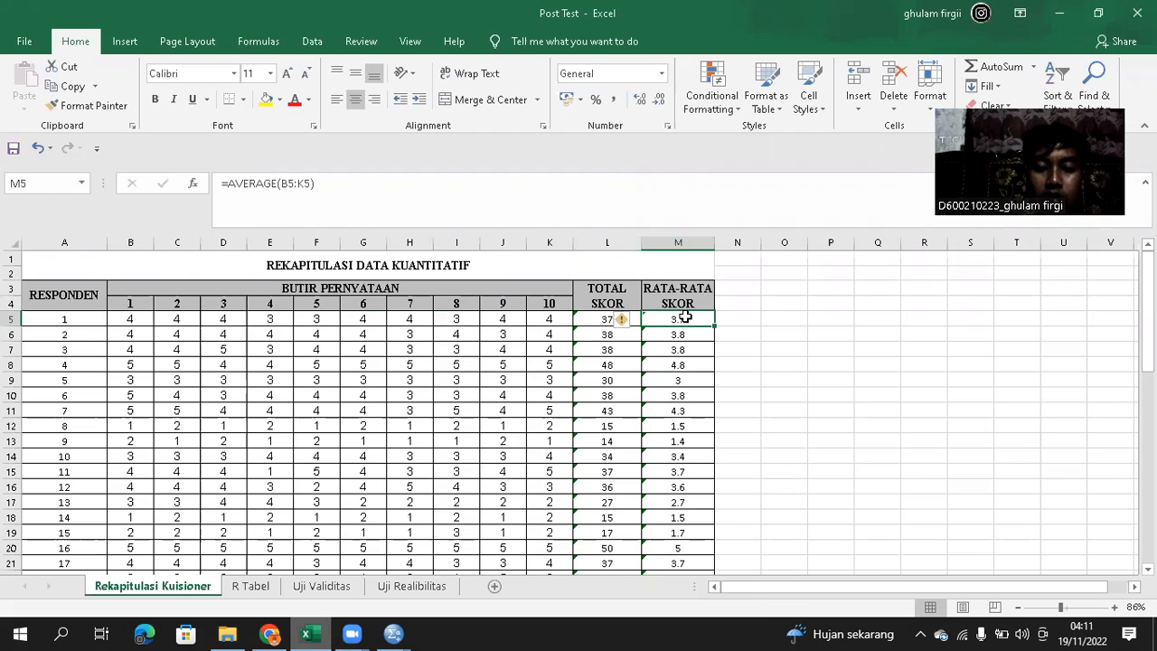
pyautogui.scroll(-3, 681, 319)
pyautogui.scroll(3, 681, 319)
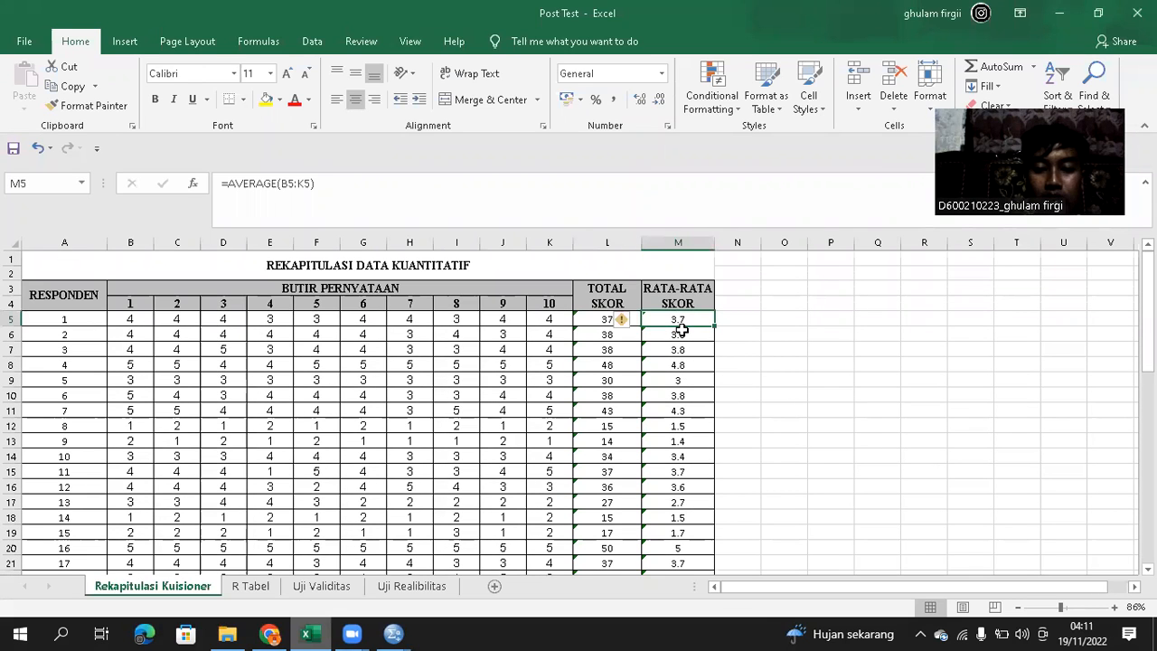
pyautogui.scroll(-3, 681, 330)
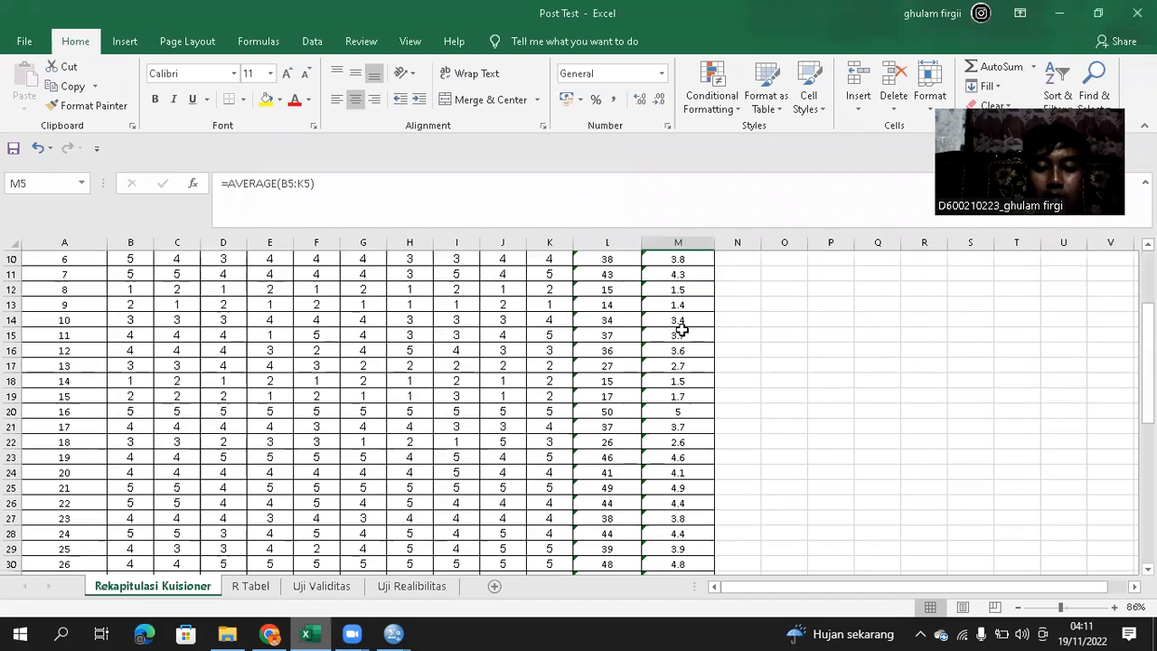
pyautogui.scroll(3, 681, 330)
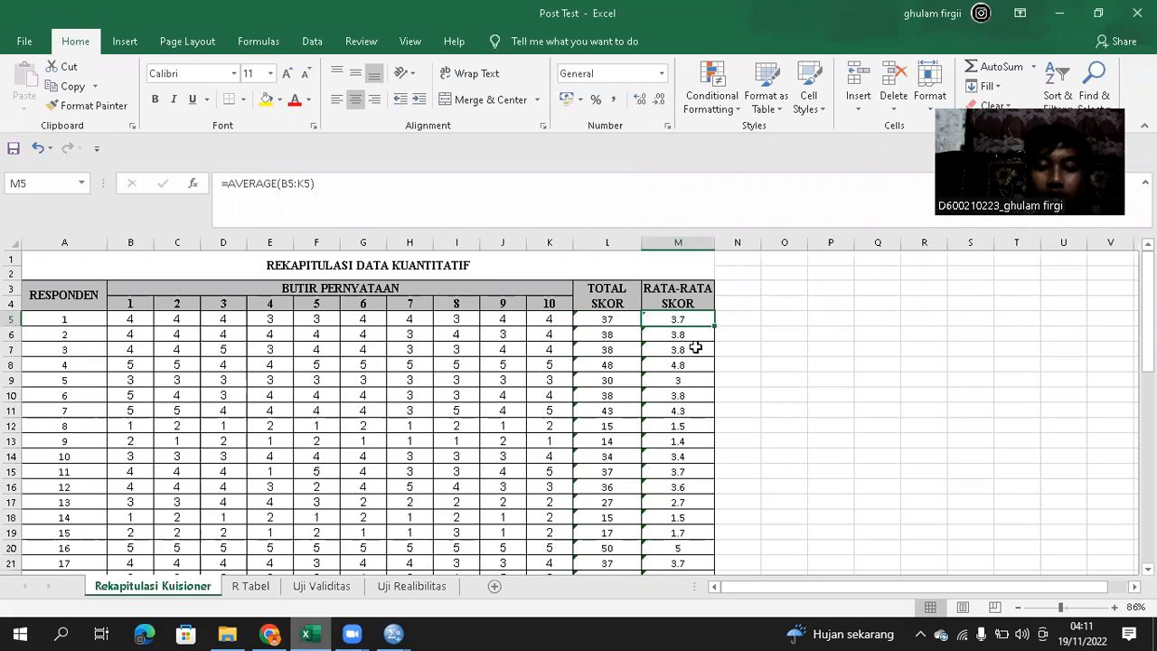
pyautogui.scroll(-10, 696, 348)
pyautogui.scroll(-6, 696, 347)
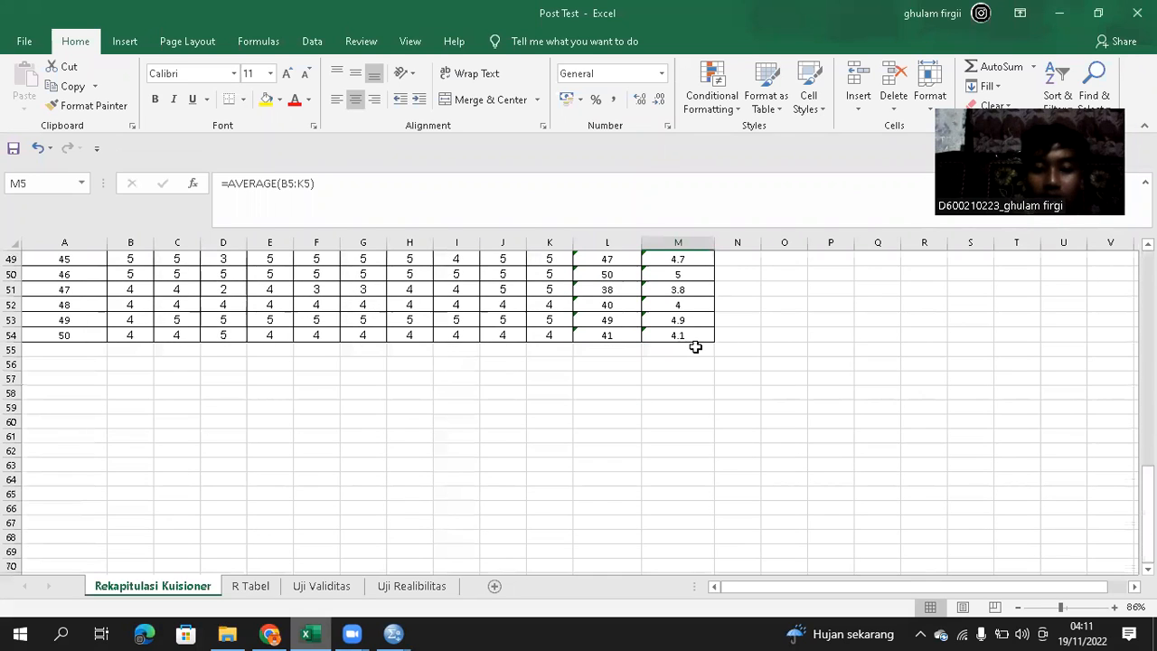
pyautogui.scroll(5, 696, 347)
pyautogui.scroll(11, 696, 347)
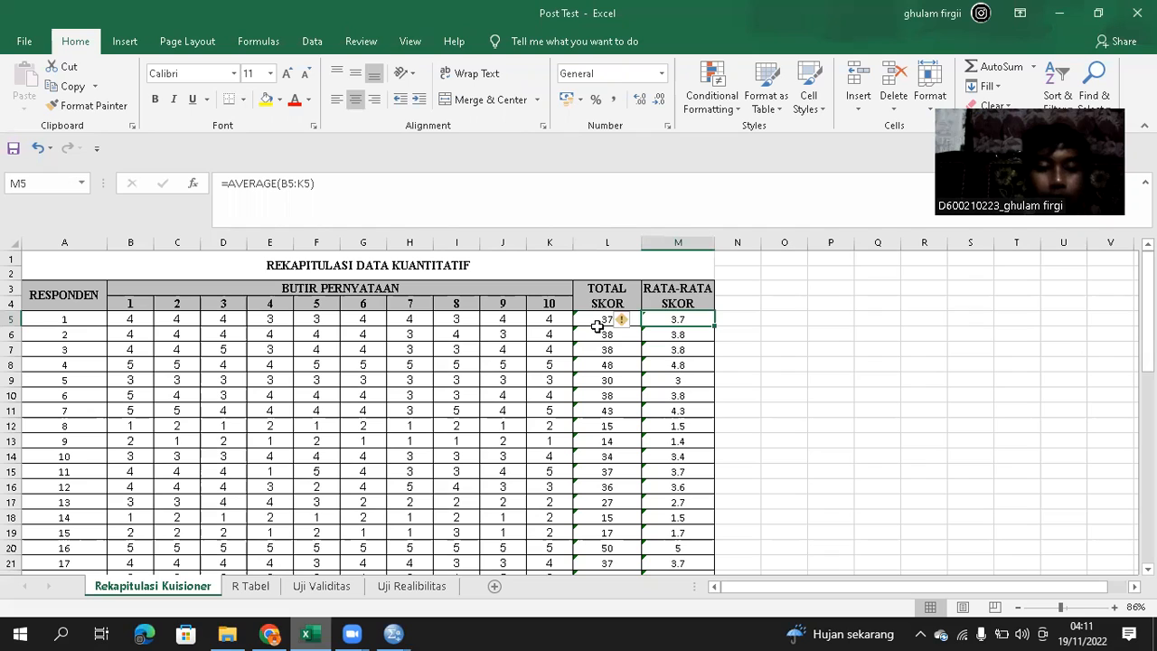
# - Open the R Tabel sheet and review the Uji Dua Arah table, including its heading and r-tabel row
pyautogui.click(250, 586)
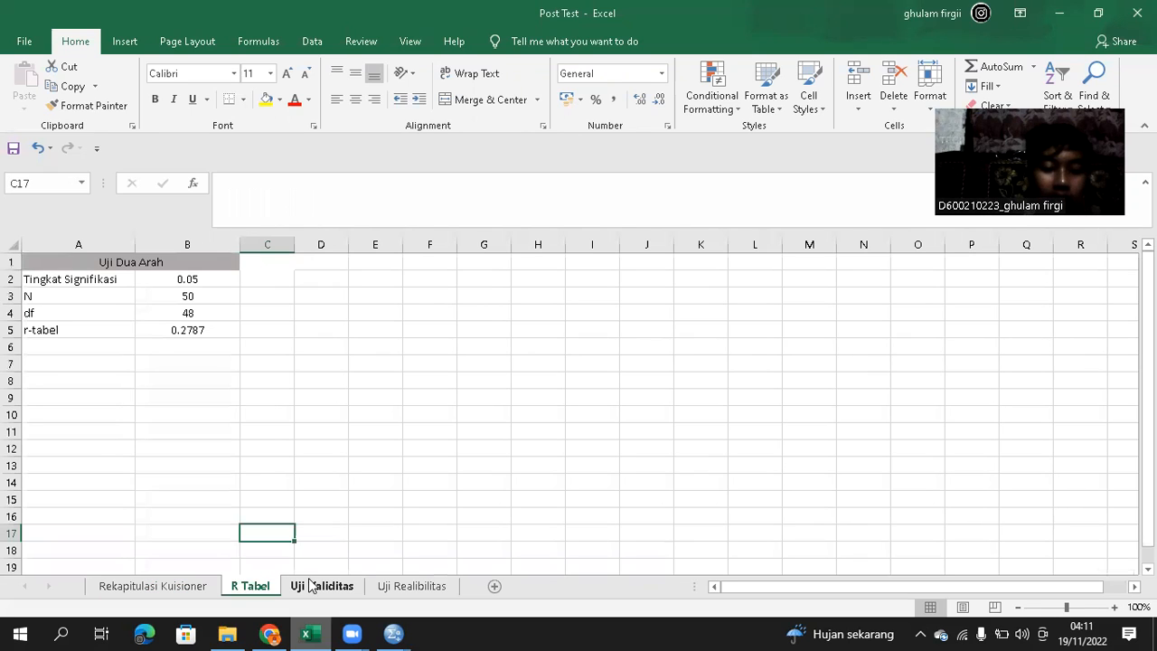
pyautogui.click(230, 330)
pyautogui.moveTo(229, 331); pyautogui.dragTo(91, 264)
pyautogui.click(266, 366)
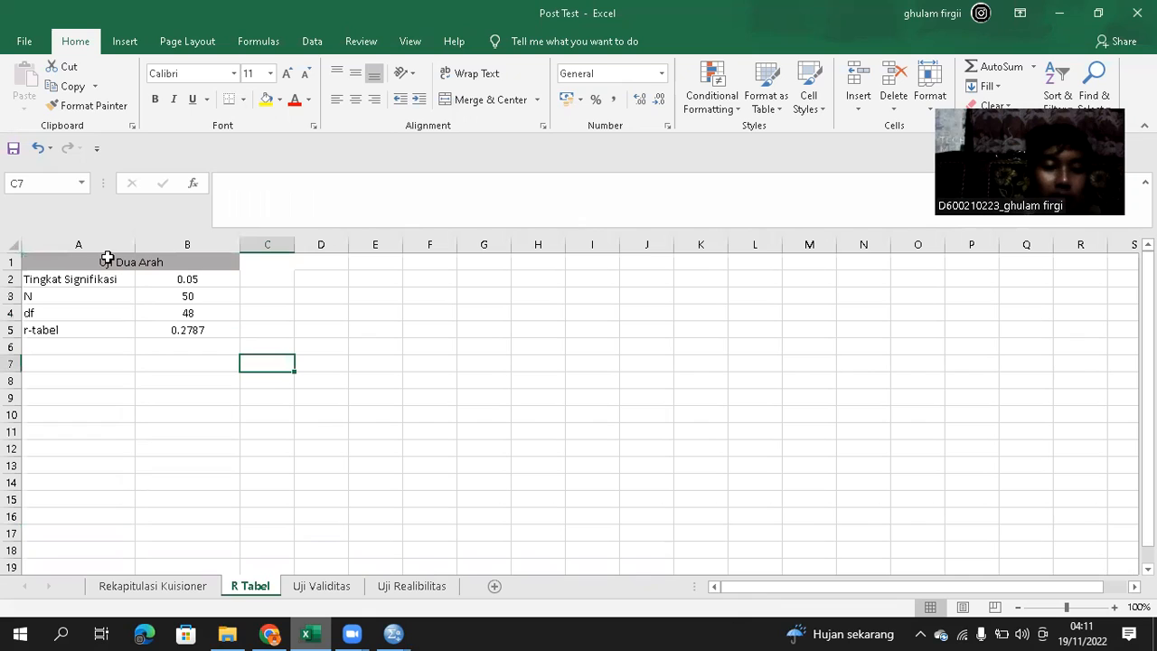
pyautogui.click(54, 330)
pyautogui.click(78, 262)
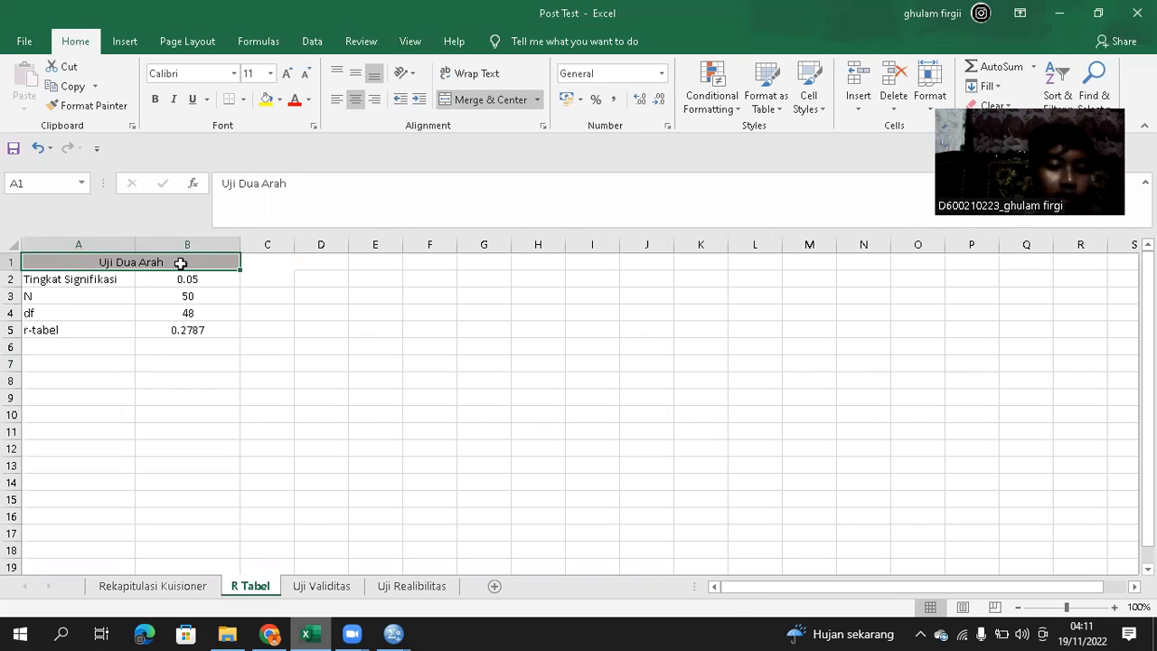
# - Review the Tingkat Signifikasi, N and df rows, and inspect the significance level formula in B2
pyautogui.click(116, 278)
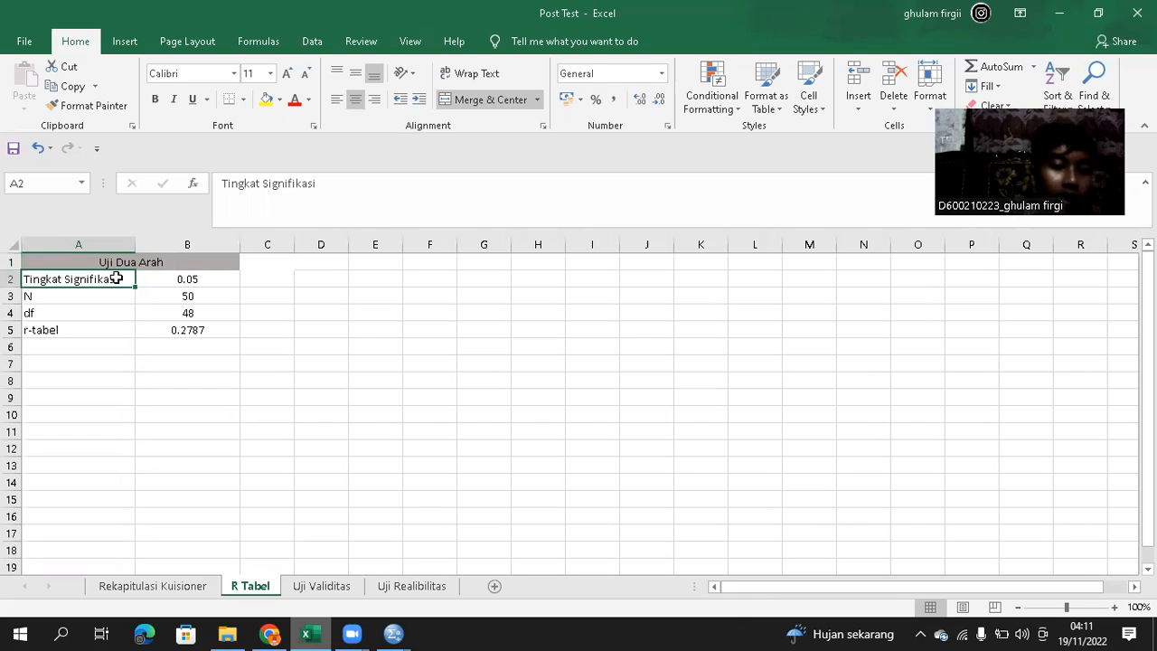
pyautogui.click(164, 280)
pyautogui.moveTo(130, 280); pyautogui.dragTo(165, 305)
pyautogui.click(99, 314)
pyautogui.click(93, 346)
pyautogui.click(86, 280)
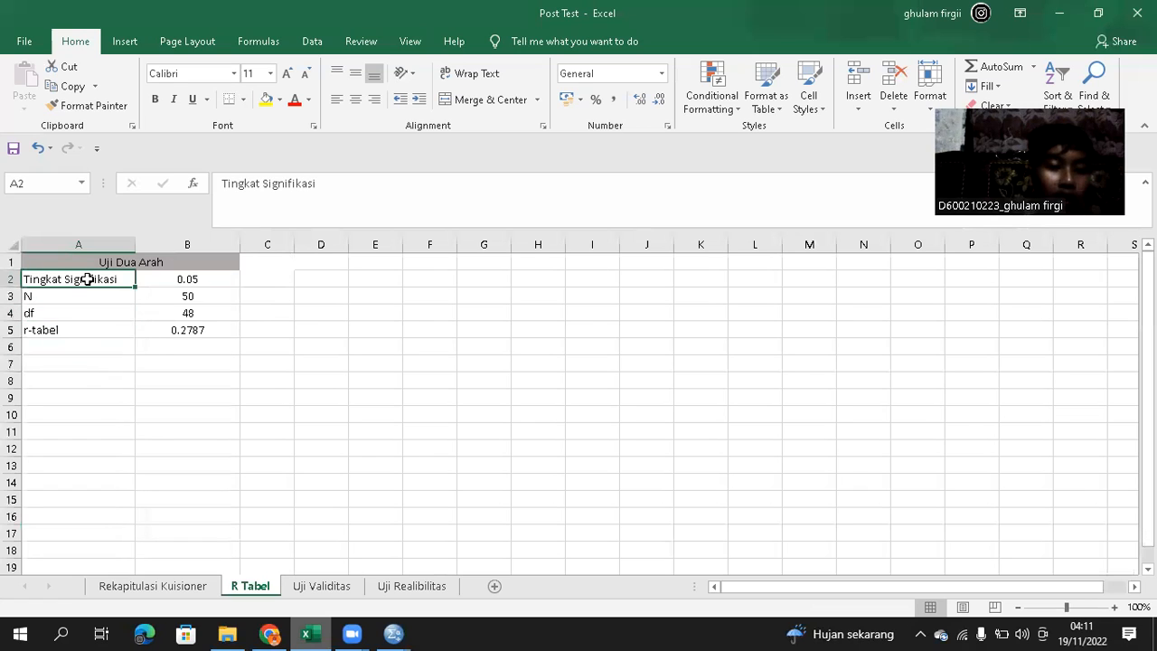
pyautogui.click(155, 279)
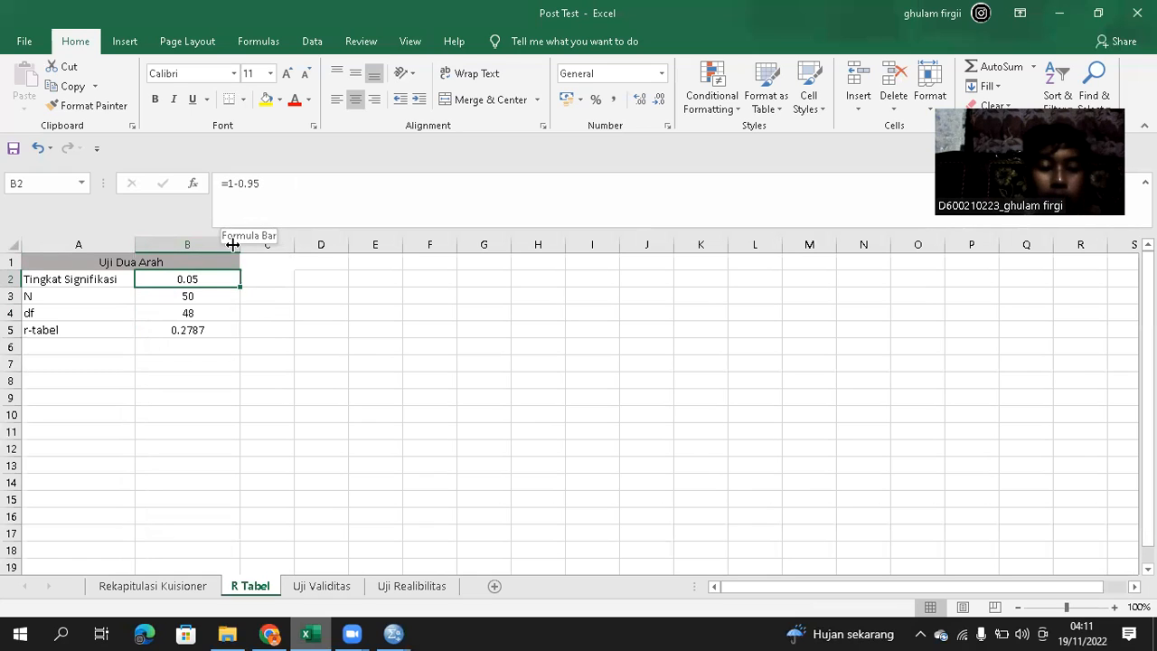
pyautogui.click(220, 293)
pyautogui.click(220, 281)
# - Check the N value in B3 of the R Tabel sheet against the last respondent number on the Rekapitulasi Kuisioner sheet
pyautogui.click(87, 297)
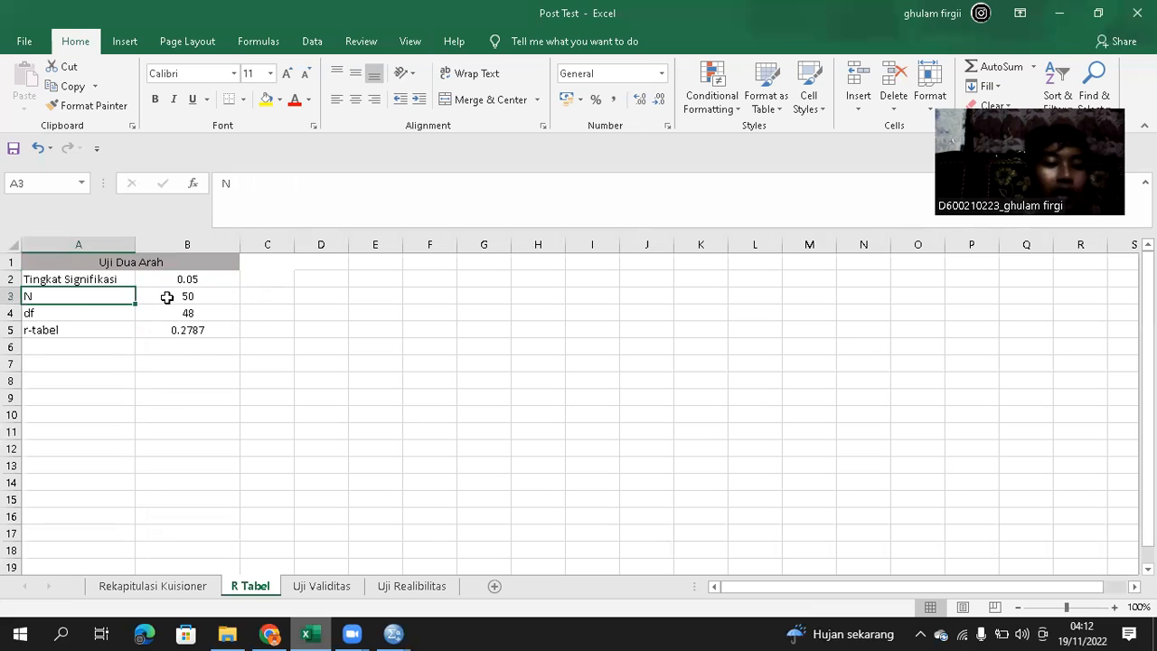
pyautogui.click(172, 585)
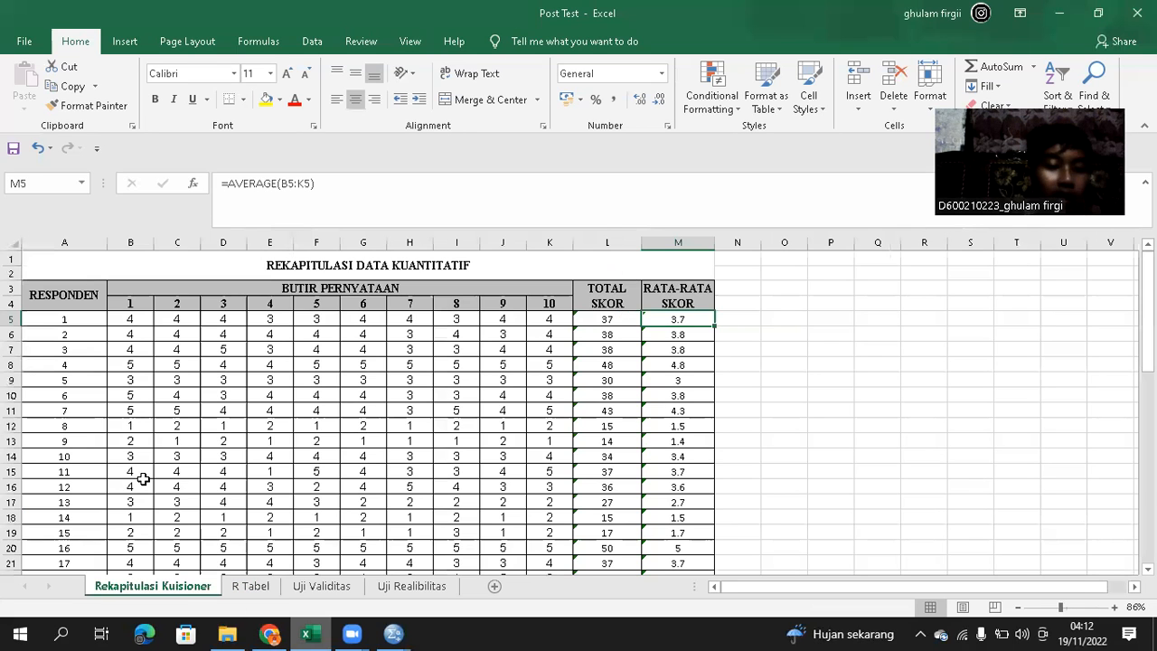
pyautogui.scroll(-11, 148, 479)
pyautogui.scroll(-5, 120, 482)
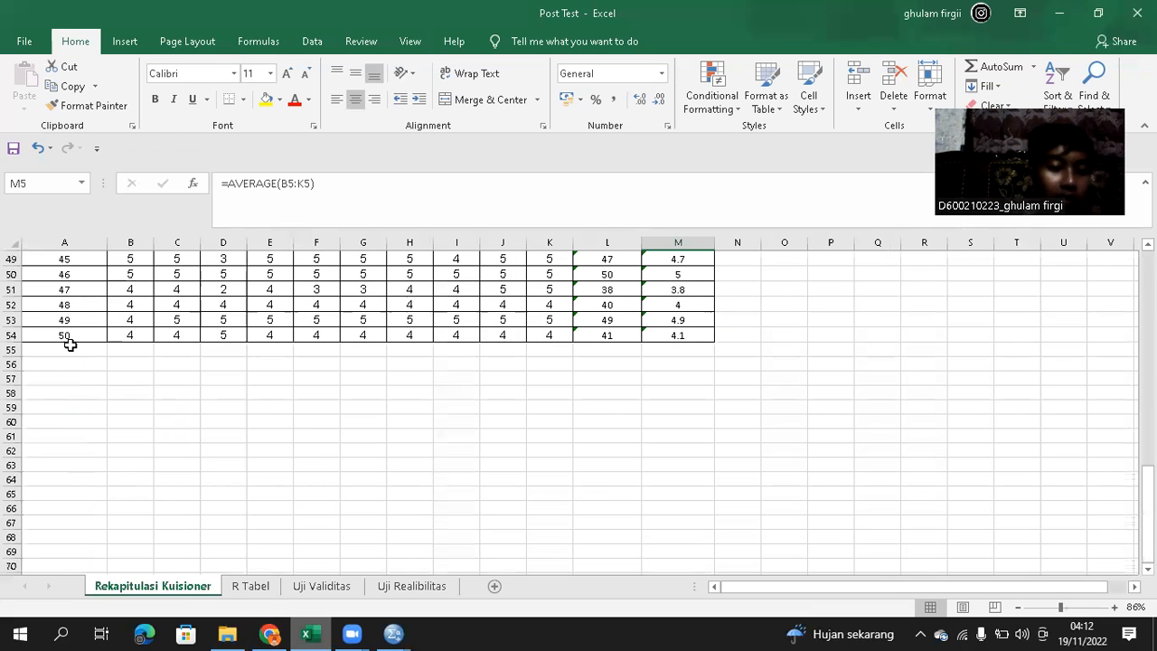
pyautogui.click(264, 589)
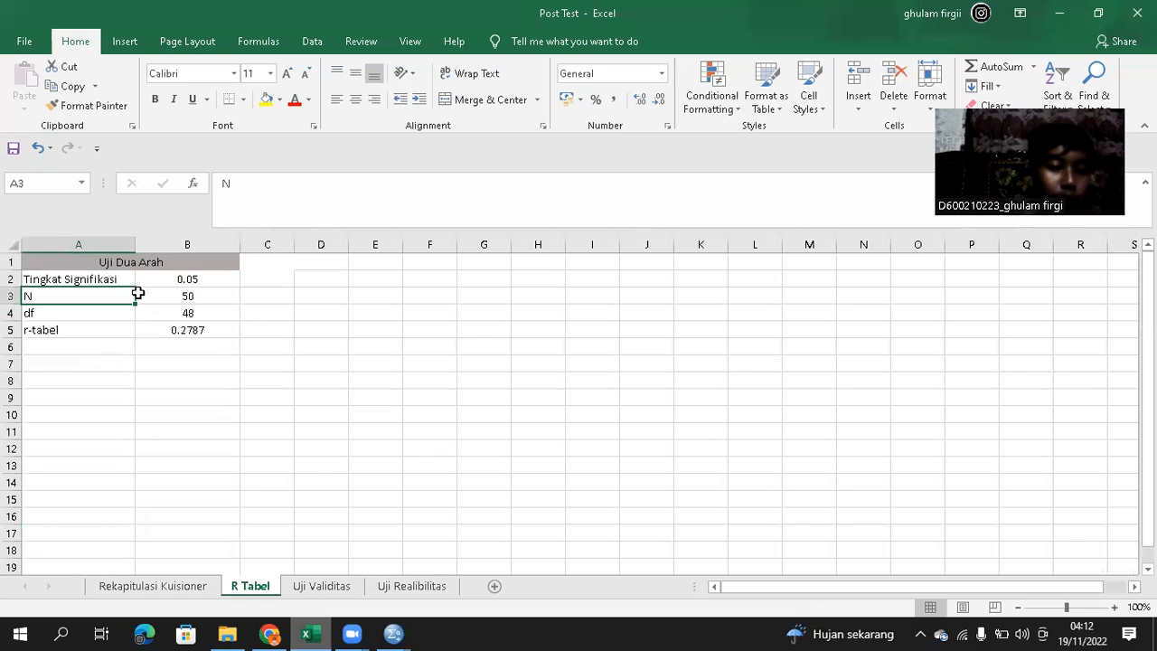
pyautogui.click(179, 296)
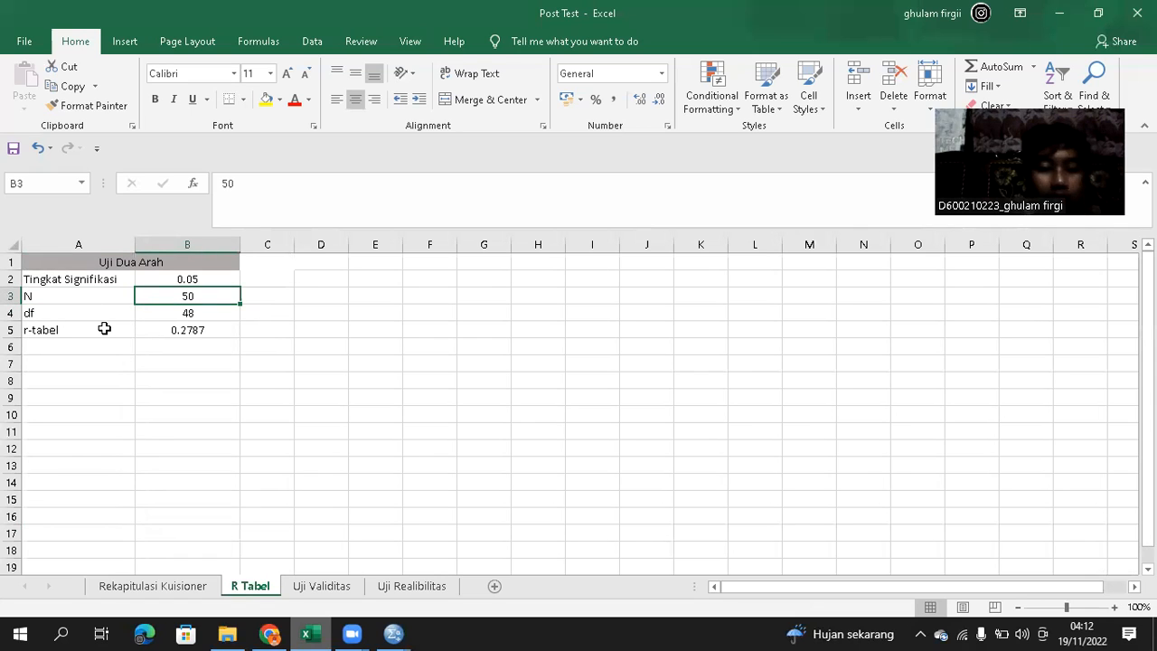
# - Inspect the df formula in B4 with its source N in B3, plus the r-tabel entry in B5
pyautogui.click(160, 310)
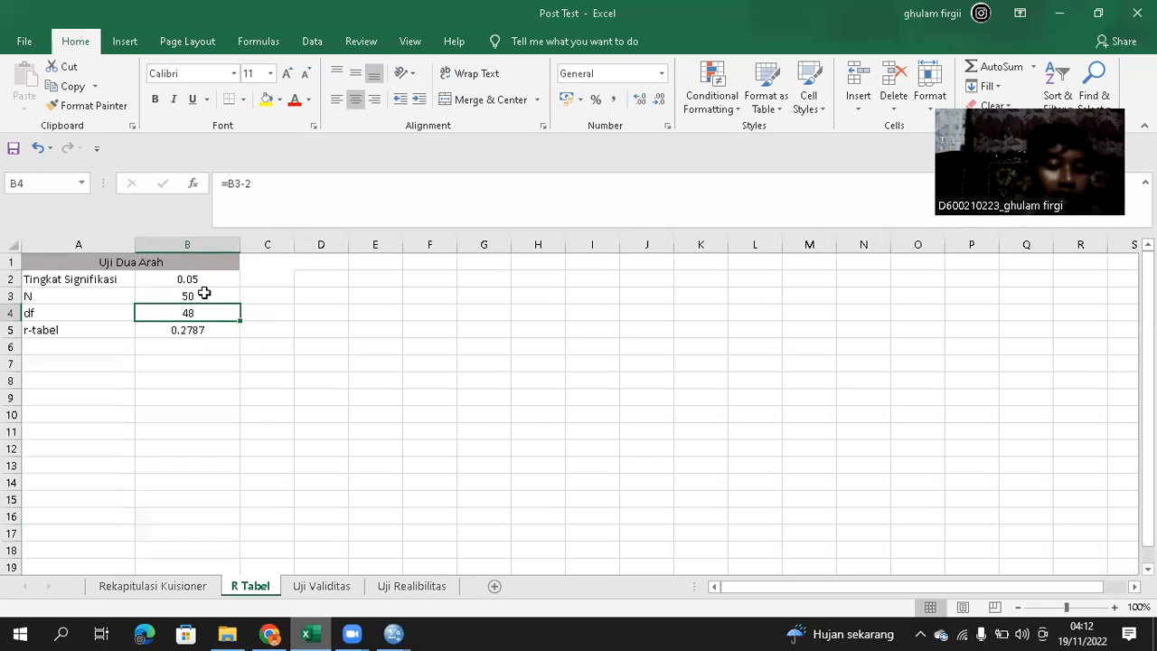
pyautogui.click(181, 294)
pyautogui.click(184, 315)
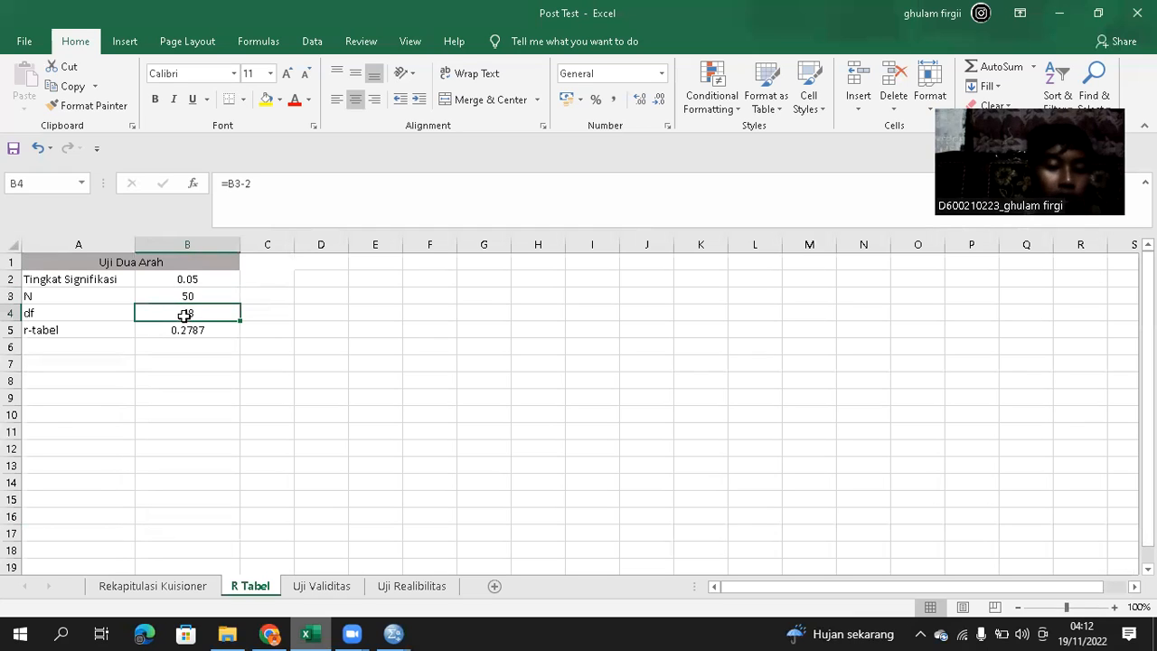
pyautogui.click(131, 331)
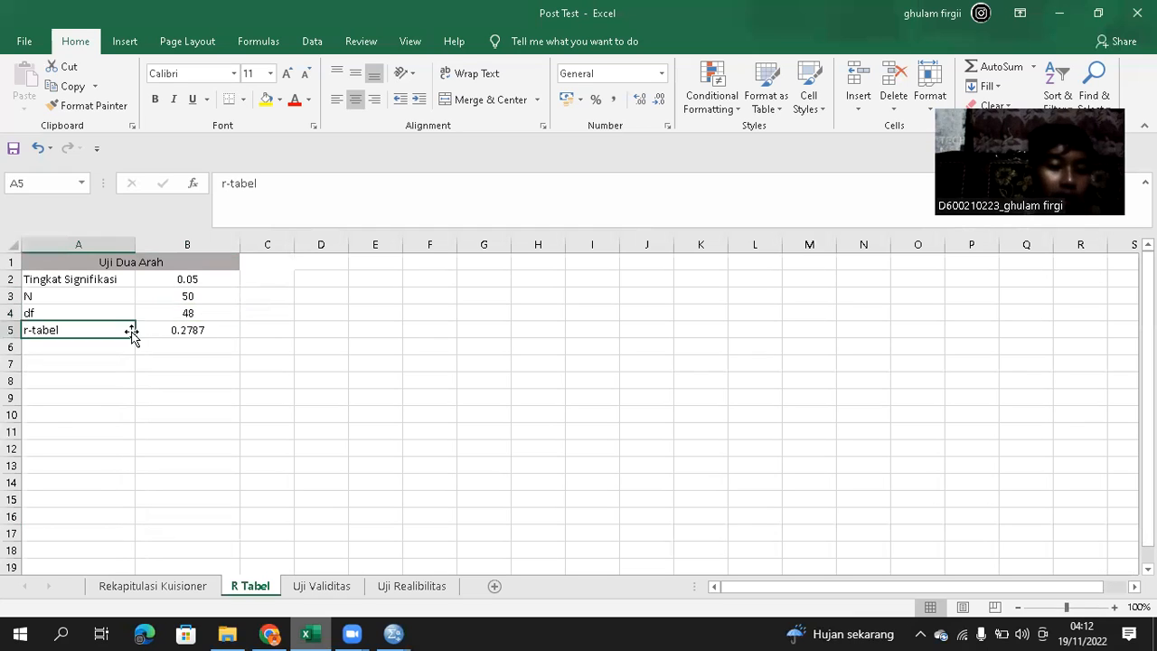
pyautogui.click(177, 331)
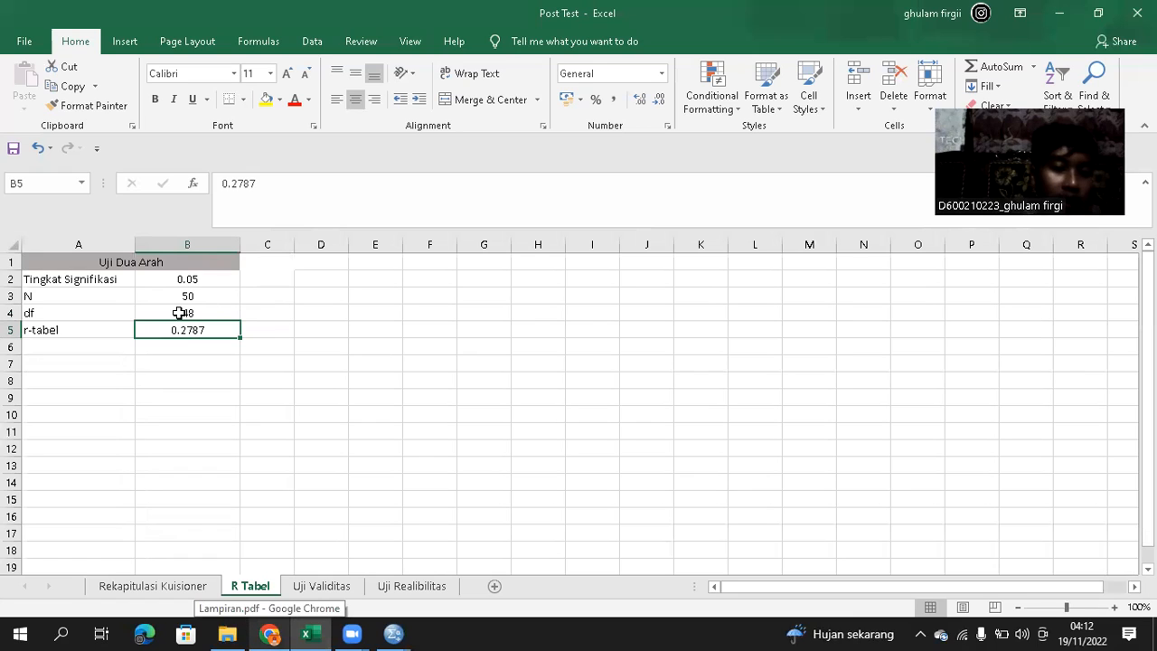
# - Switch to Lampiran.pdf in Chrome and look up the r value for DF 48 at the 0,05 level in Tabel R-Hitung
pyautogui.click(273, 633)
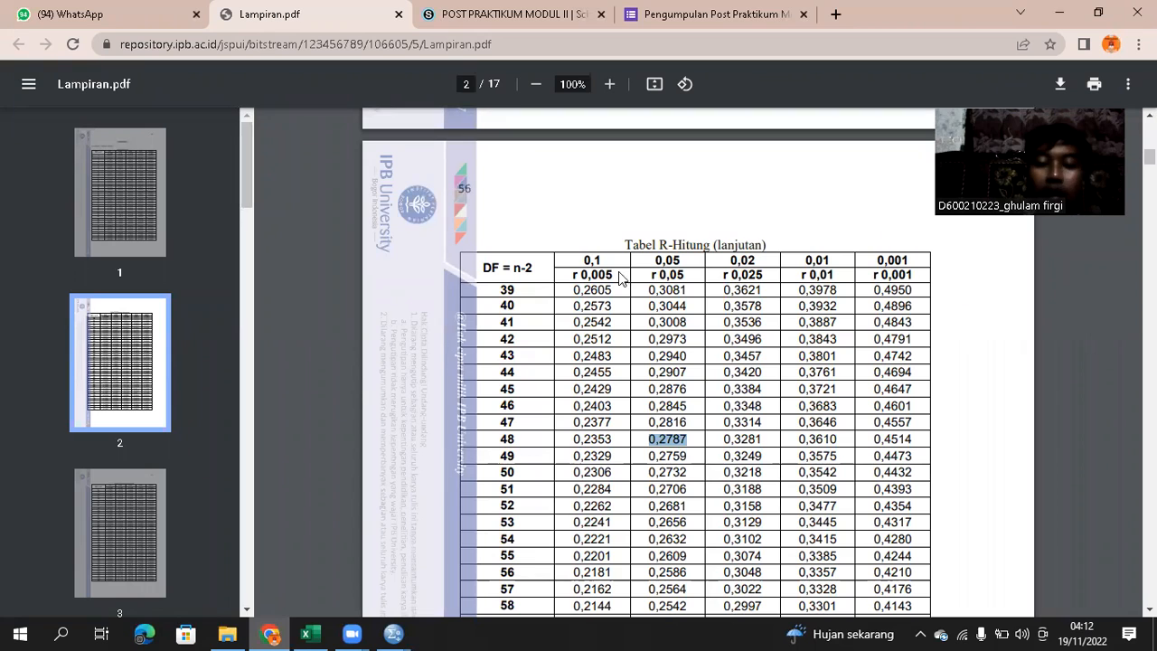
pyautogui.scroll(-2, 509, 271)
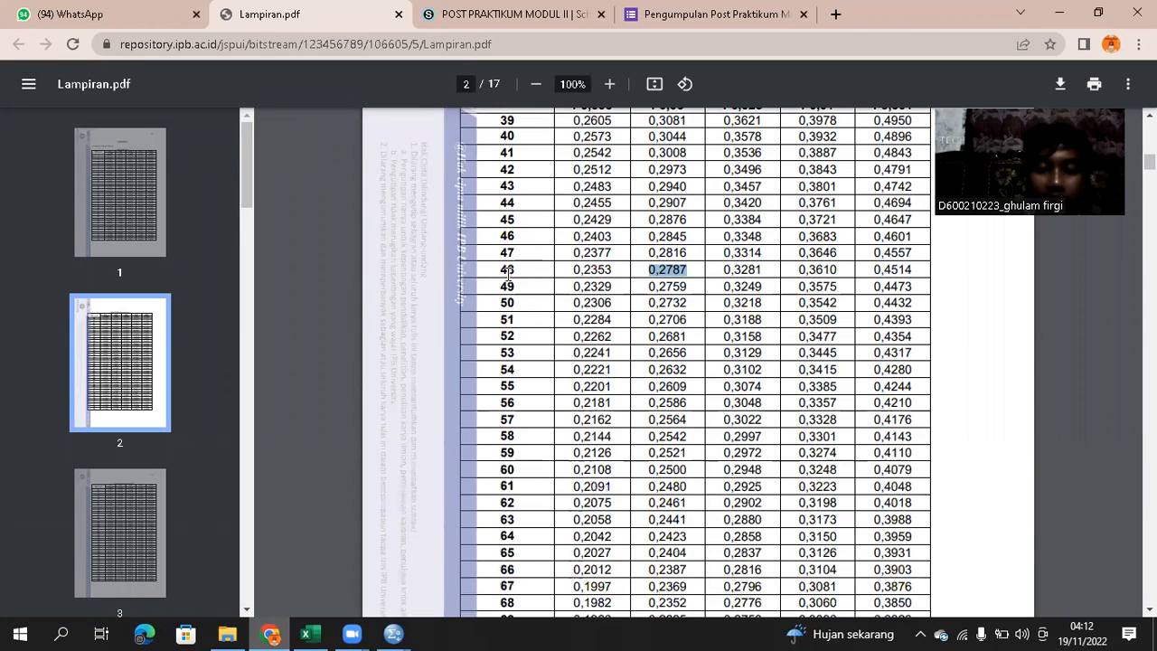
pyautogui.scroll(1, 508, 271)
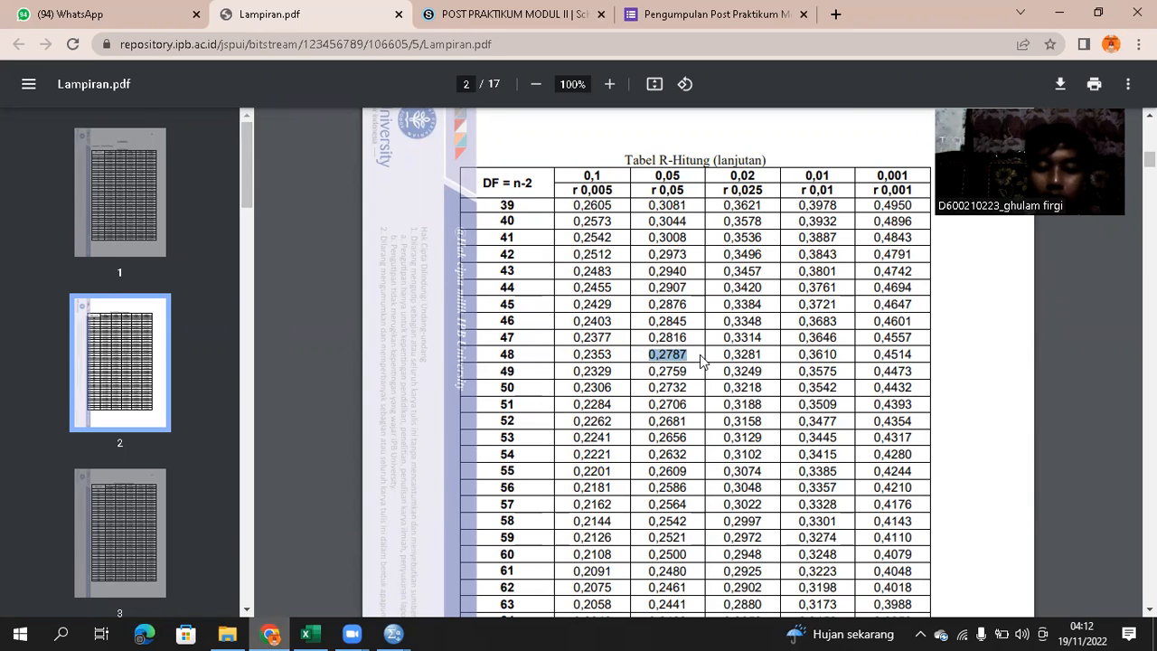
# - Return to the Excel workbook, open the Uji Validitas sheet and highlight the Variabel and Hasil Perhitungan table in A1:B7
pyautogui.click(305, 634)
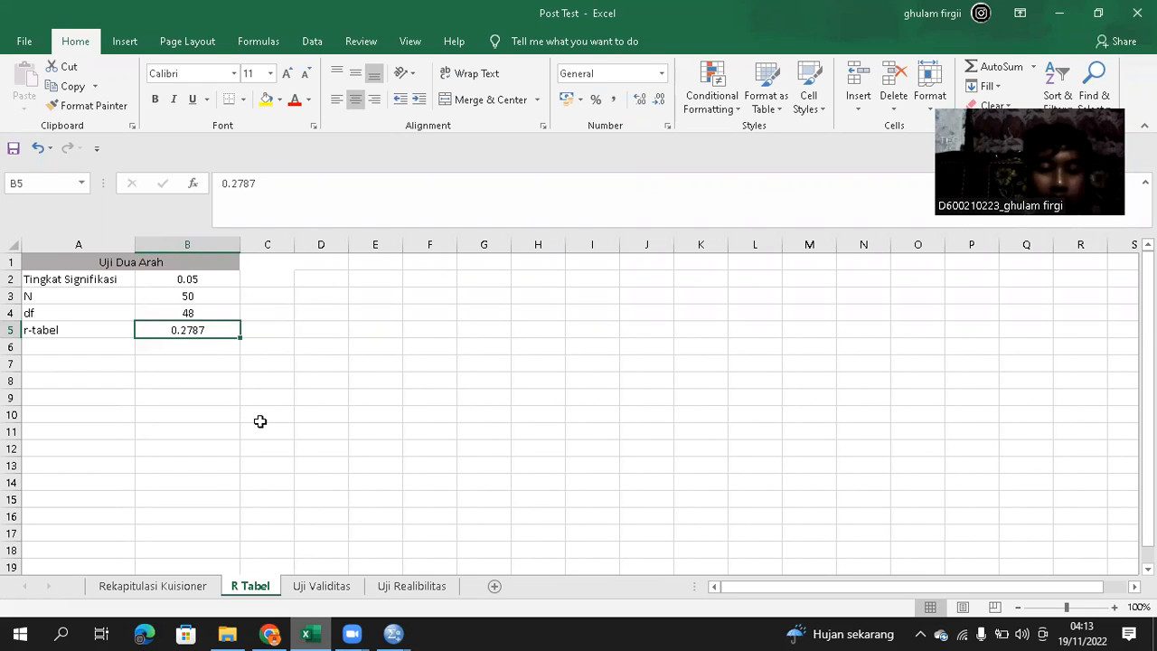
pyautogui.click(318, 588)
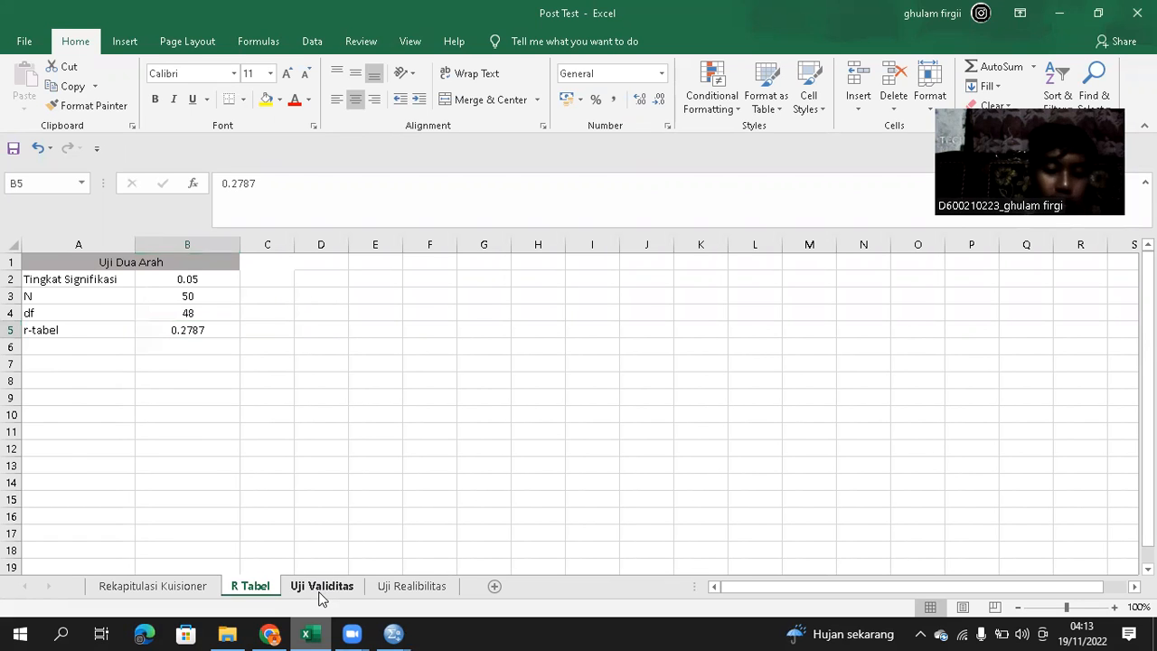
pyautogui.scroll(3, 298, 457)
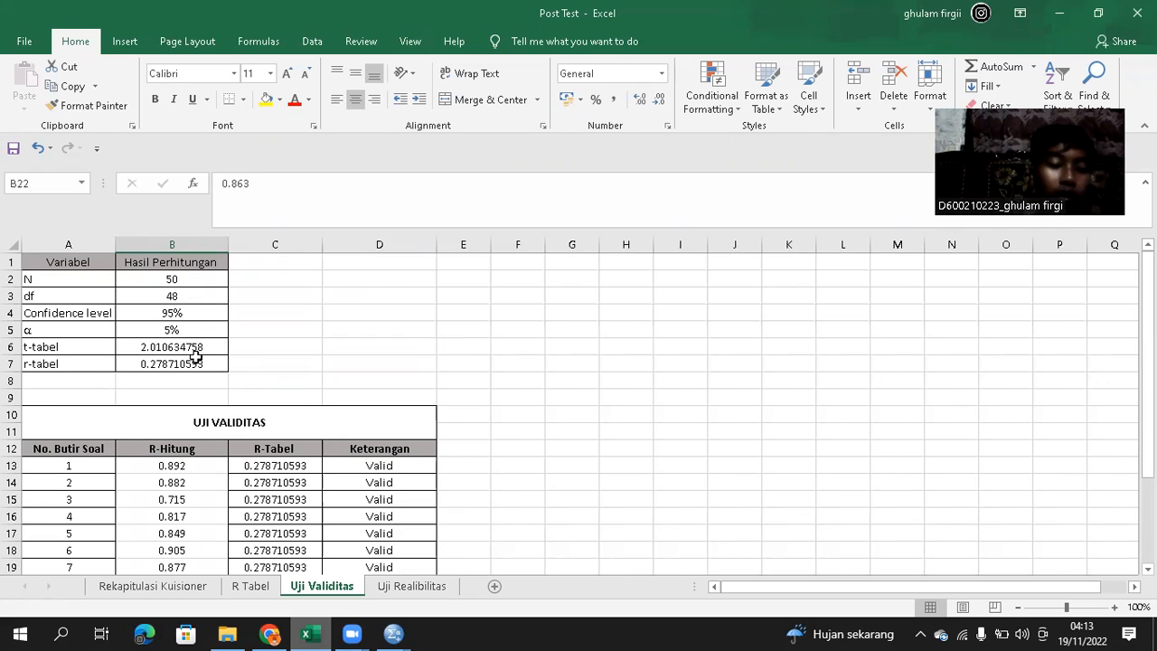
pyautogui.moveTo(79, 264); pyautogui.dragTo(156, 364)
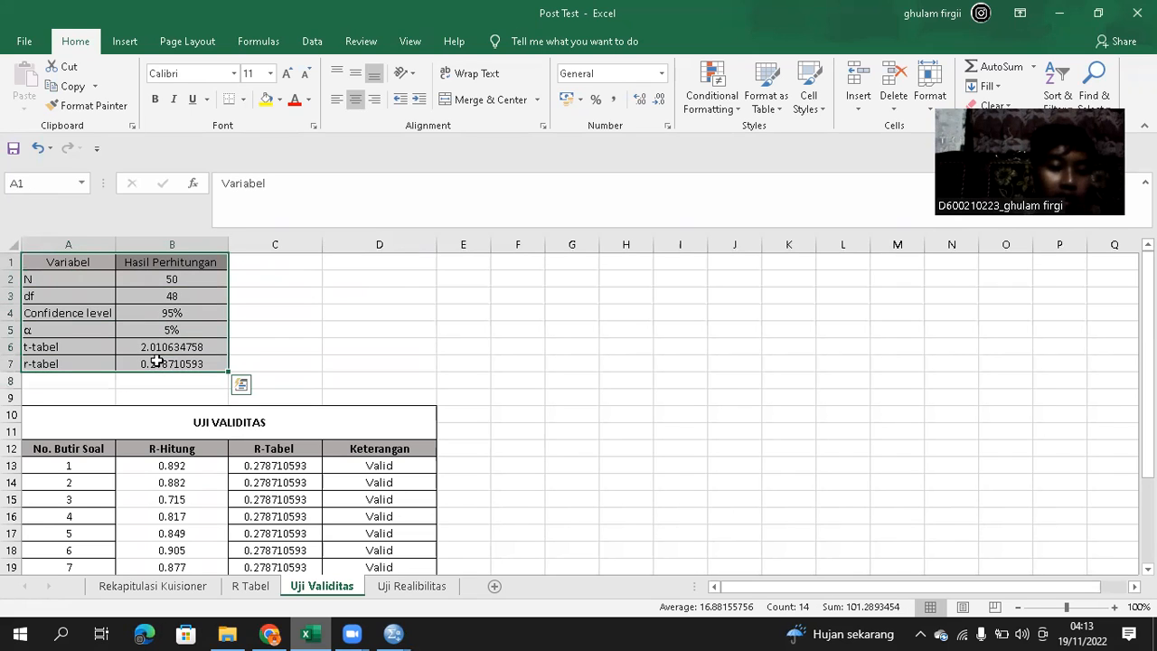
# - Go through the N, df, Confidence level and α labels in the Variabel column
pyautogui.click(41, 280)
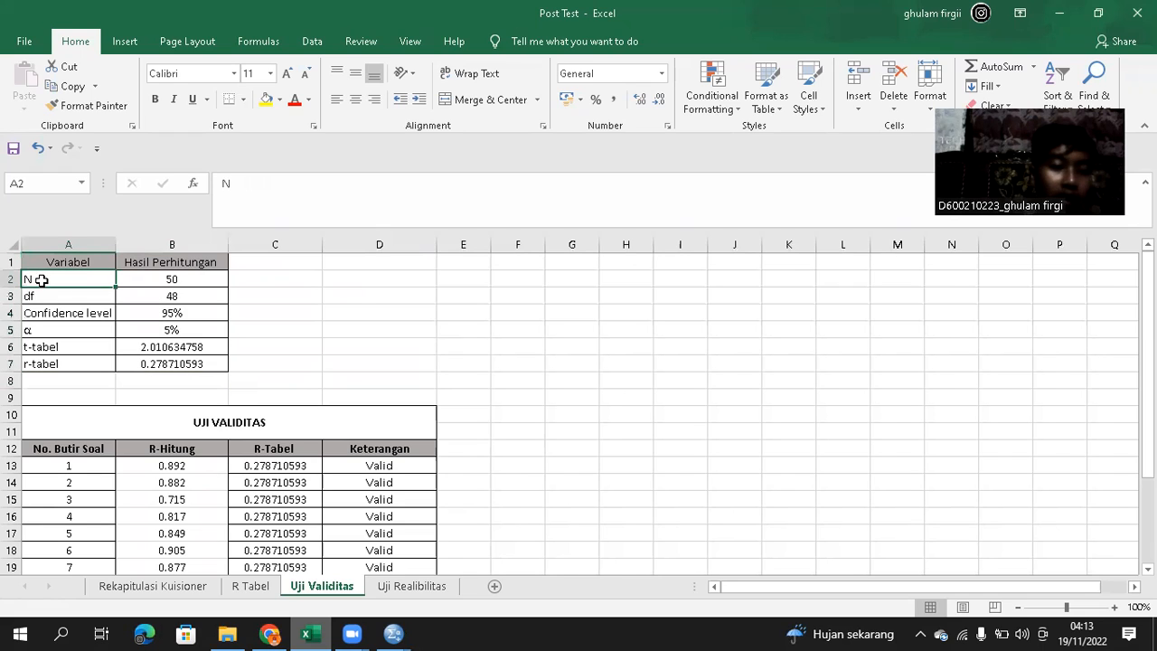
pyautogui.click(82, 297)
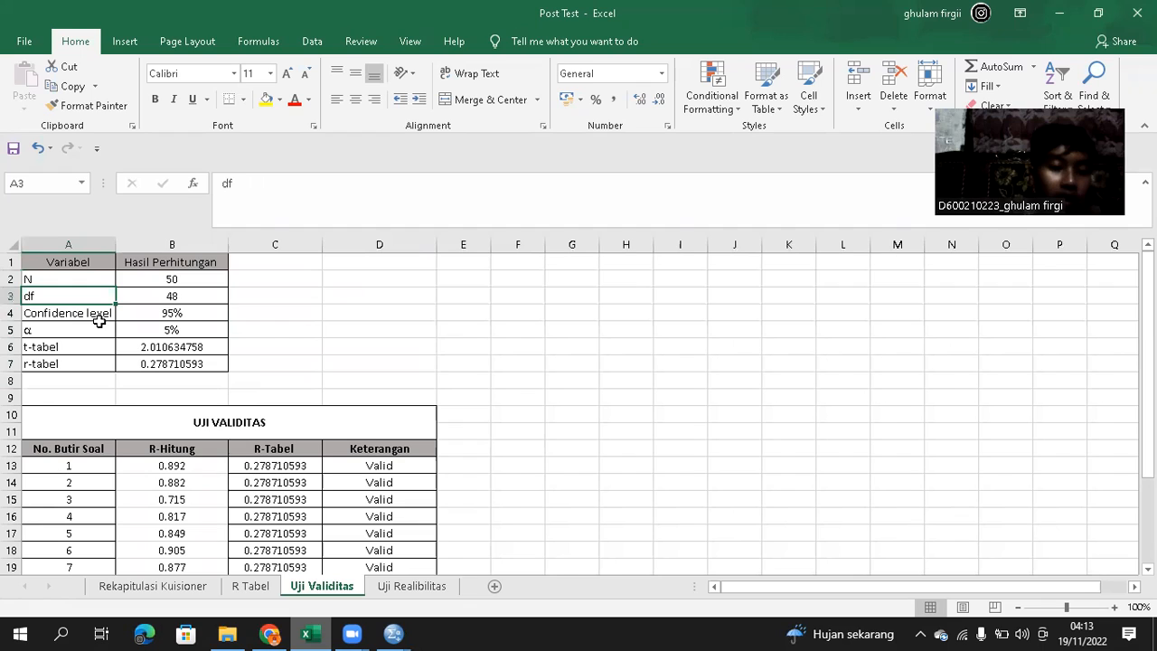
pyautogui.click(101, 315)
pyautogui.click(92, 329)
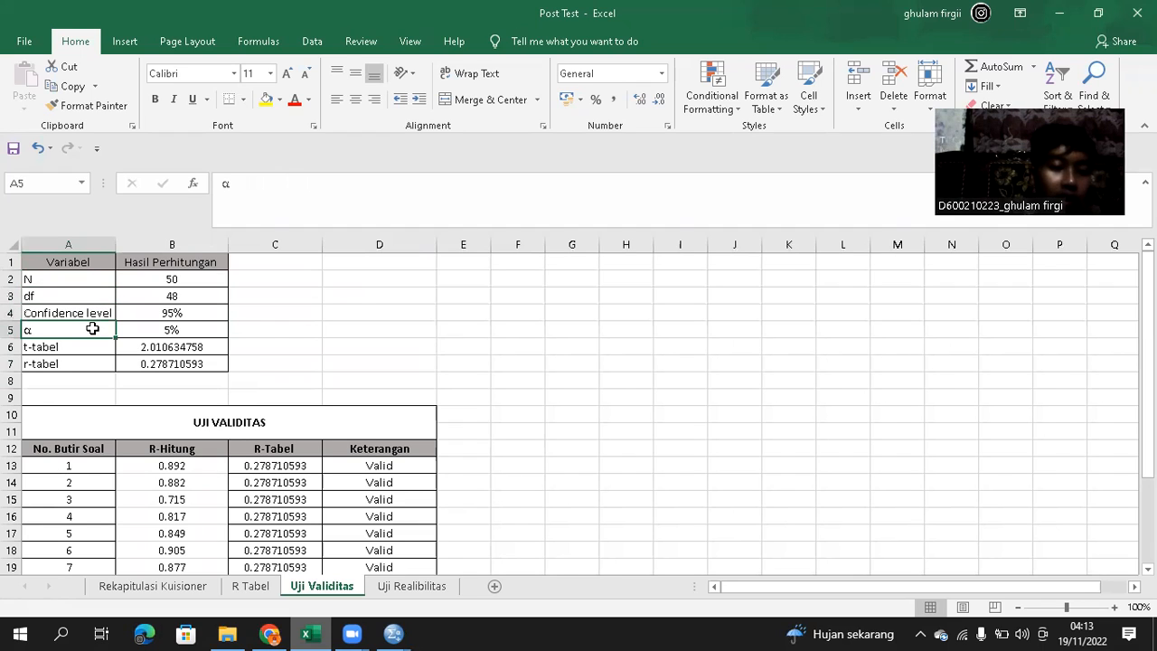
# - Review the t-tabel label in A6 and highlight its row A6:B6 in the parameter table
pyautogui.click(90, 347)
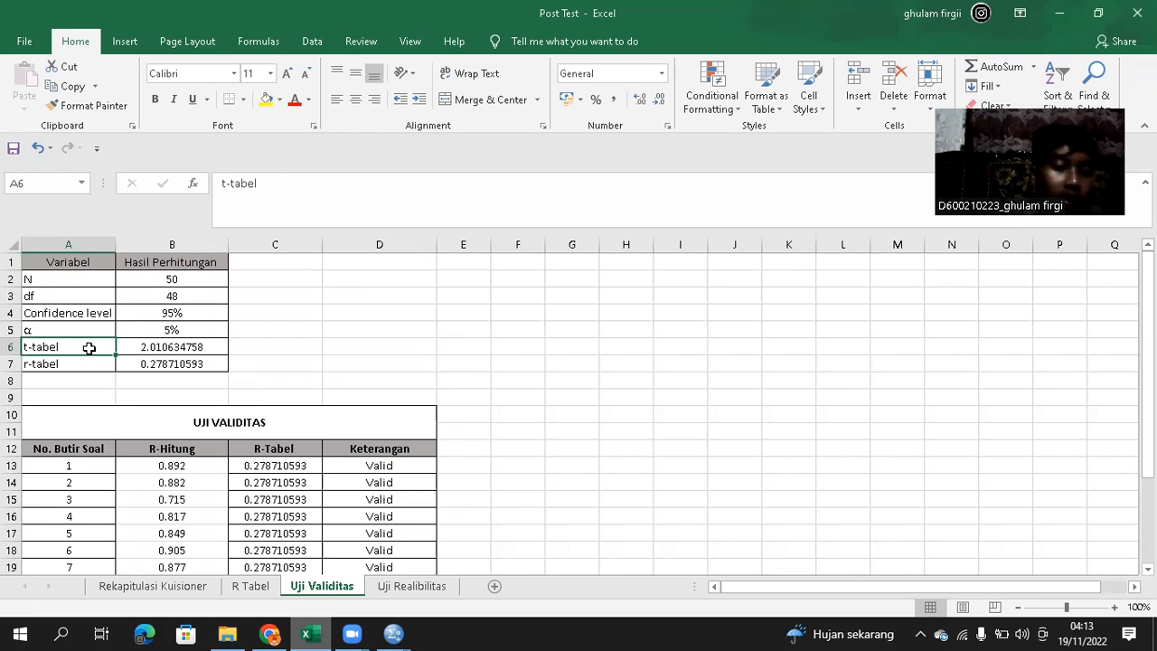
pyautogui.moveTo(89, 348); pyautogui.dragTo(142, 347)
pyautogui.moveTo(94, 376); pyautogui.dragTo(131, 347)
pyautogui.click(240, 351)
pyautogui.click(68, 346)
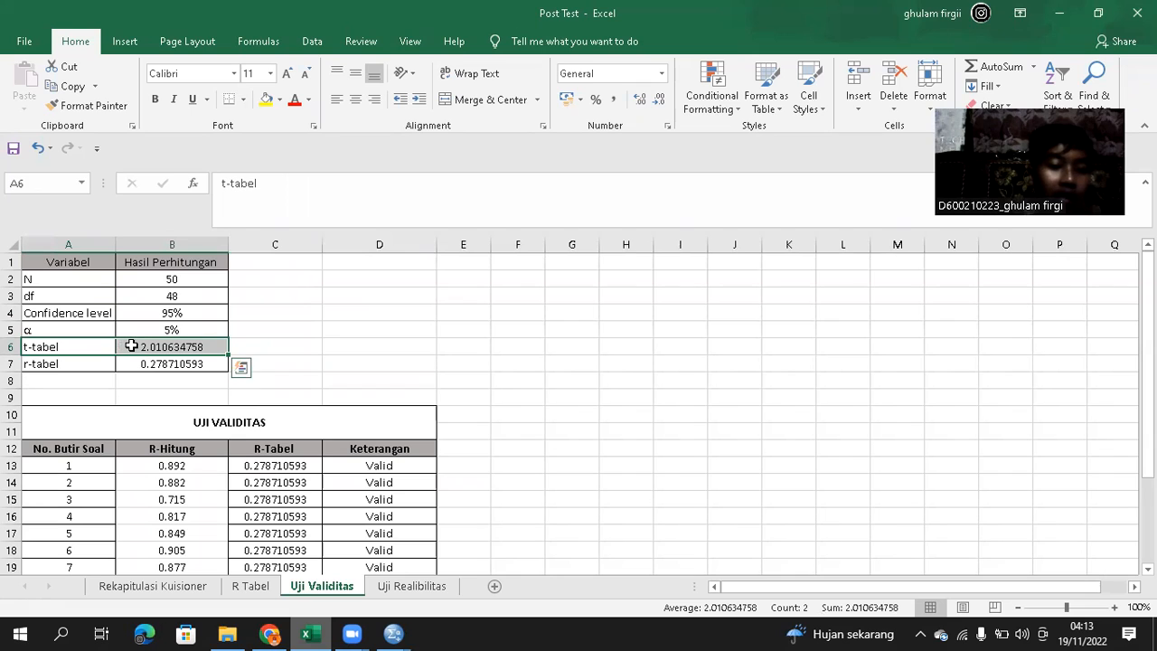
pyautogui.click(238, 329)
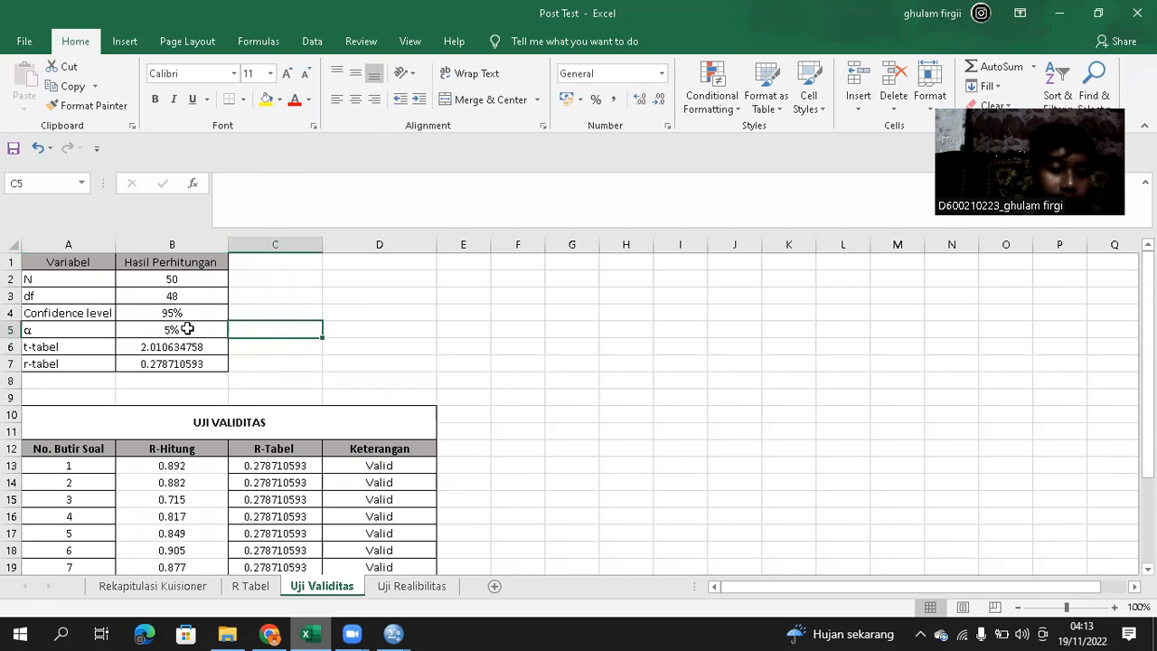
# - Inspect the contents of B2:B5 for N, df, Confidence level and α, including the df formula in B3
pyautogui.click(57, 281)
pyautogui.click(150, 273)
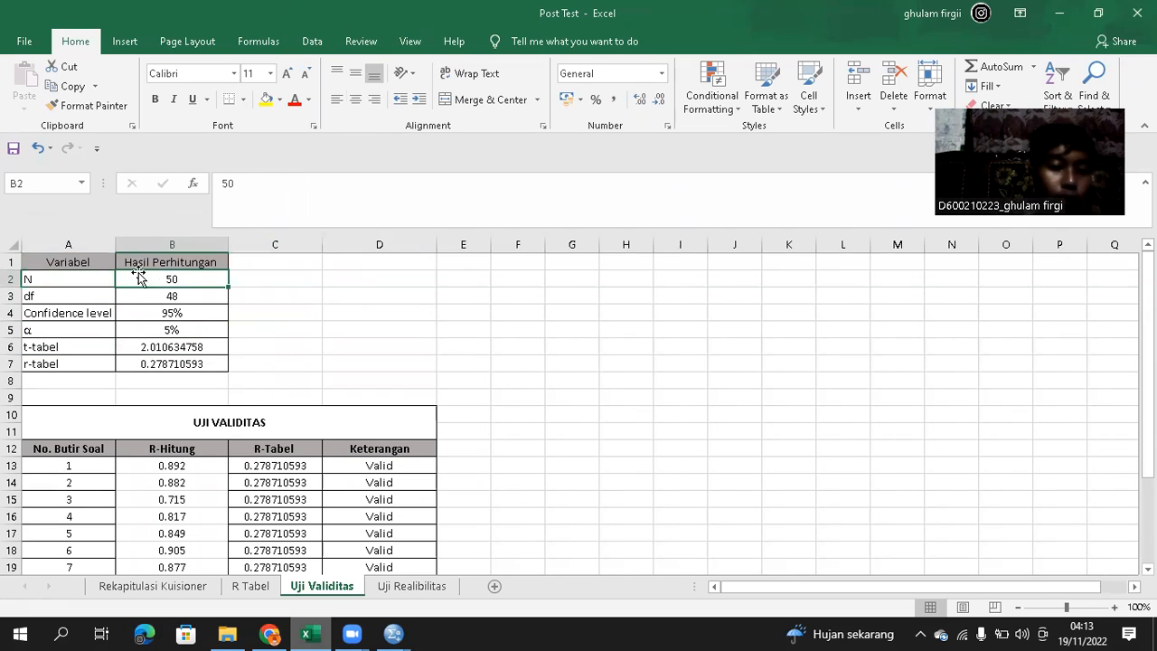
pyautogui.click(77, 296)
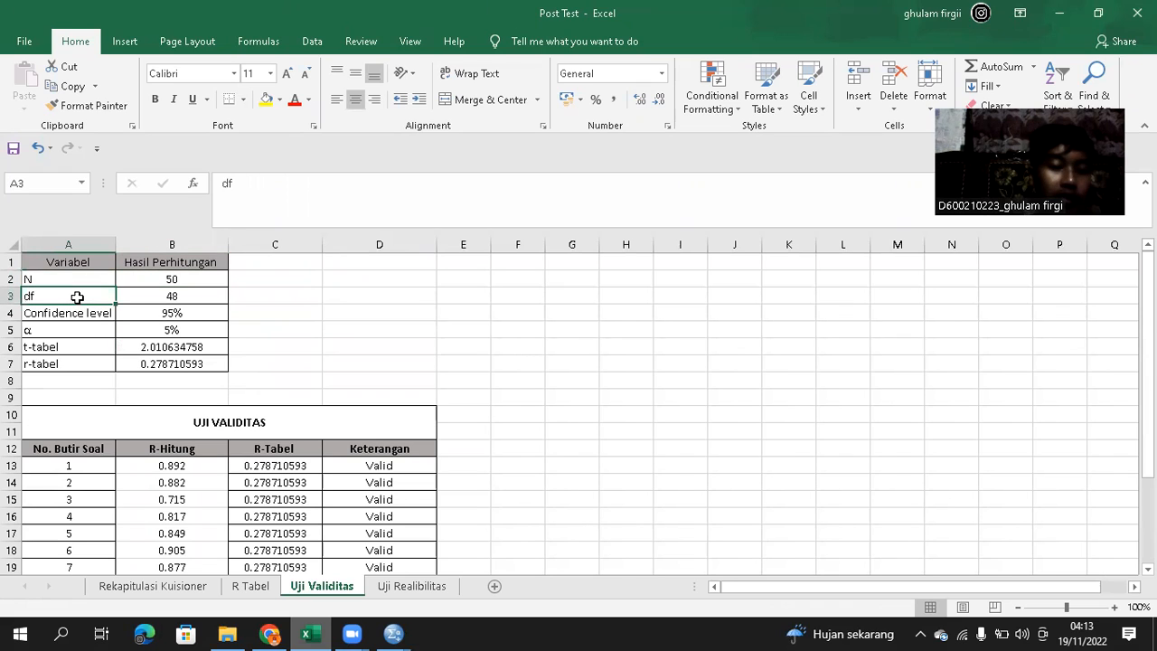
pyautogui.click(157, 296)
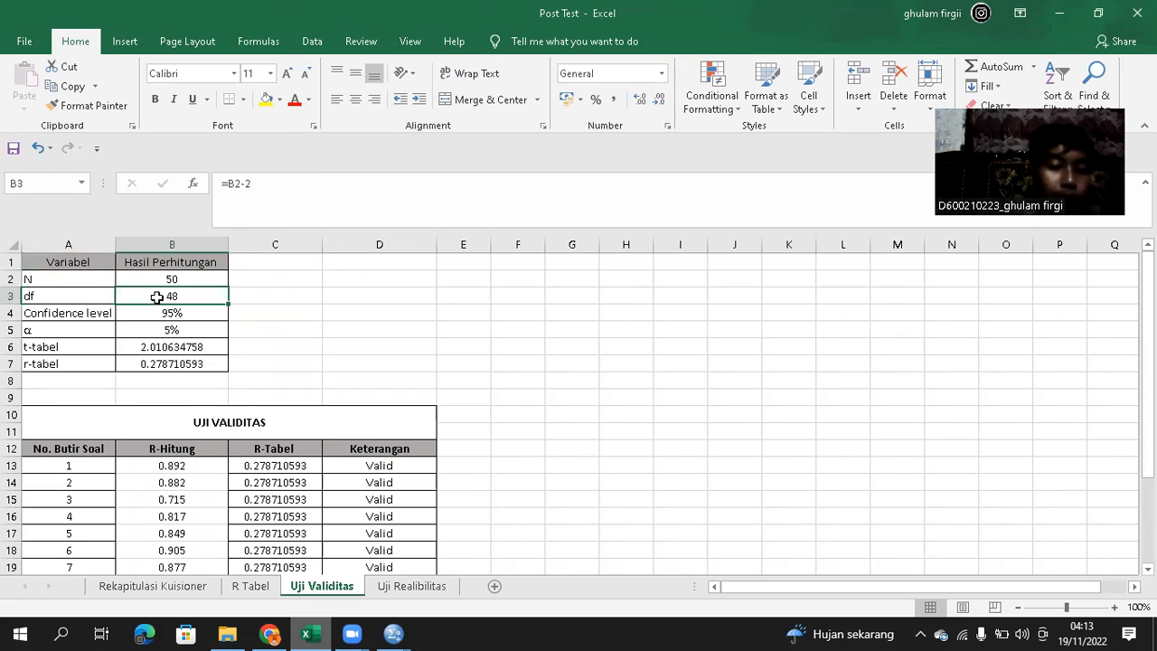
pyautogui.click(83, 313)
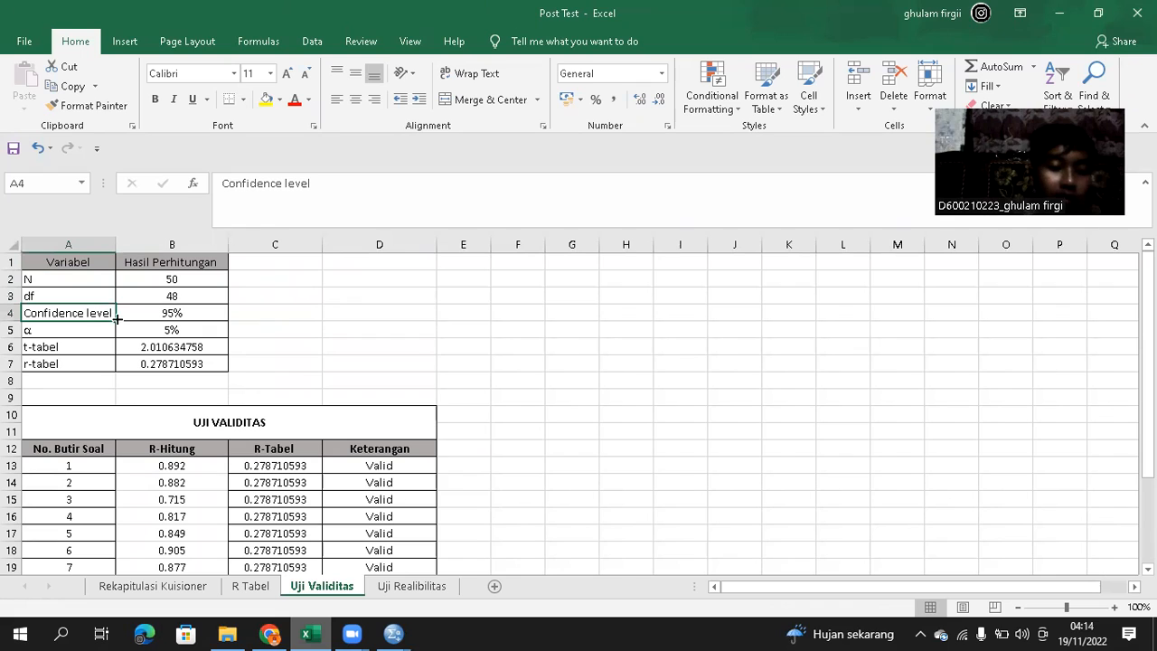
pyautogui.click(130, 313)
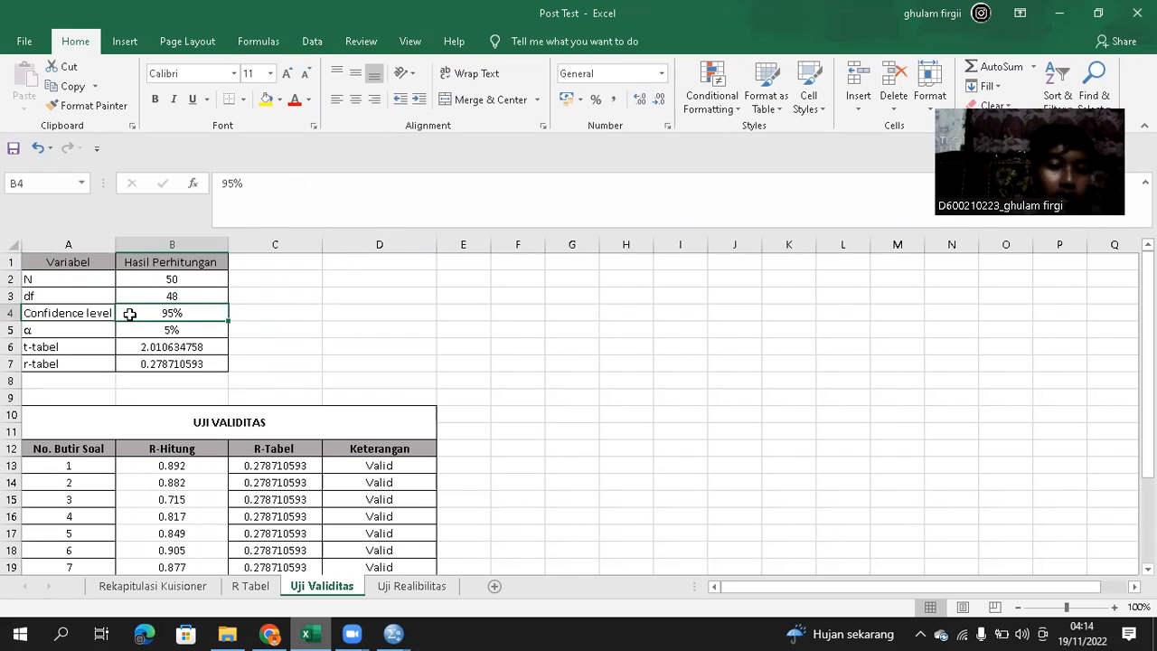
pyautogui.click(82, 333)
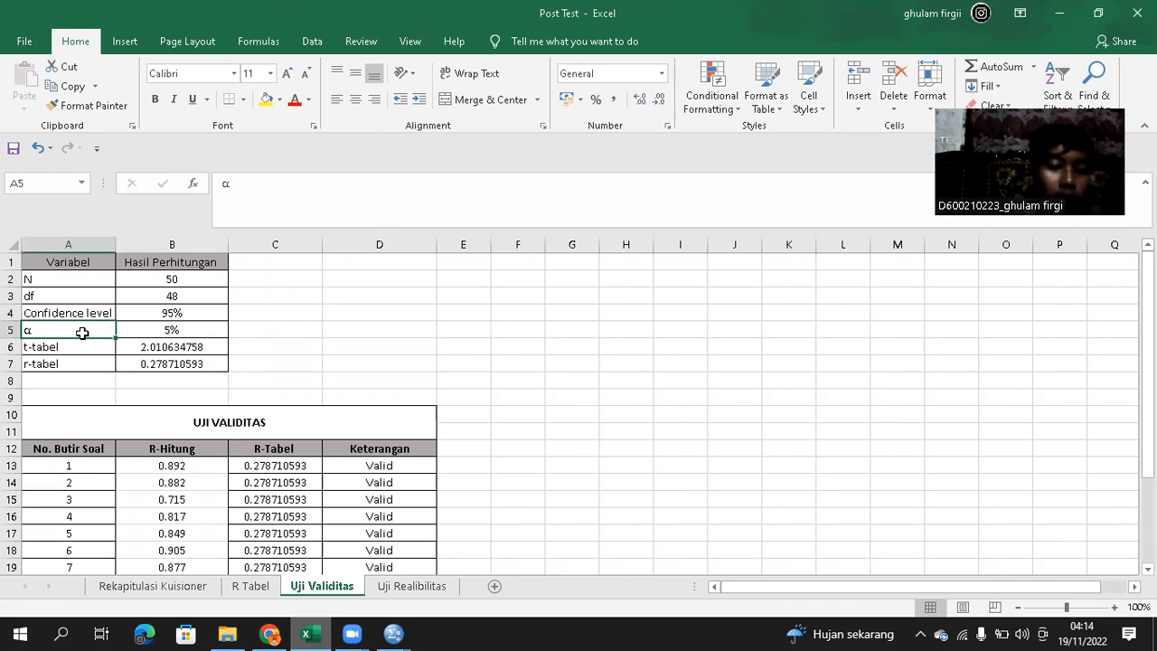
pyautogui.click(150, 335)
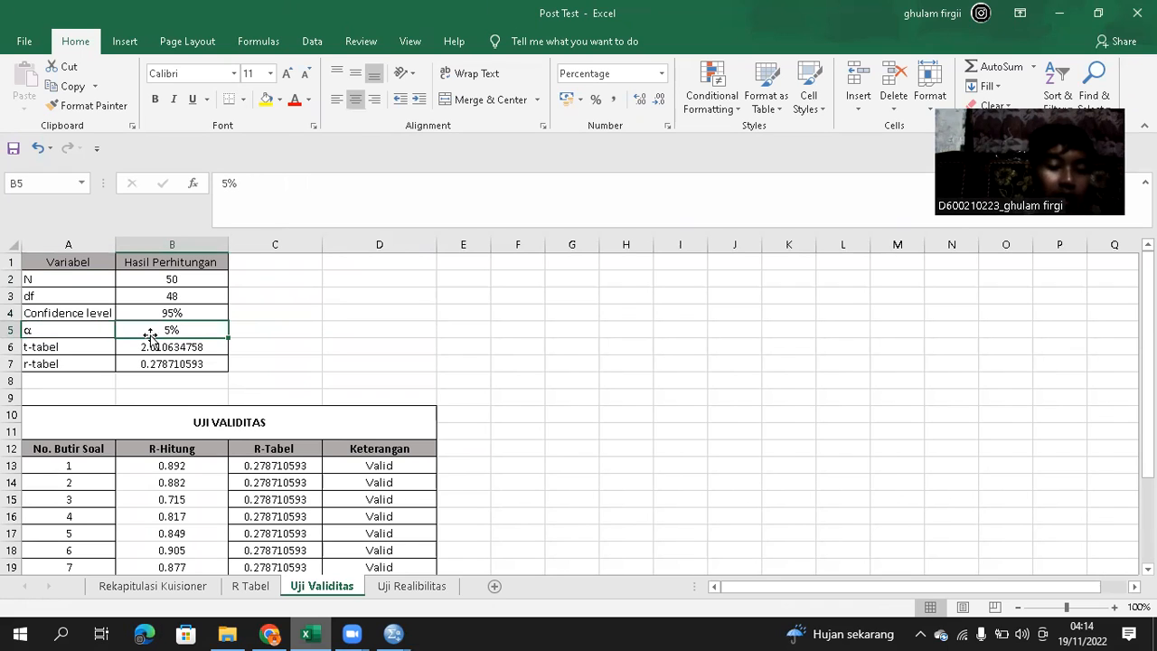
# - Examine the t-tabel row and inspect the TINV formula in B6
pyautogui.click(91, 350)
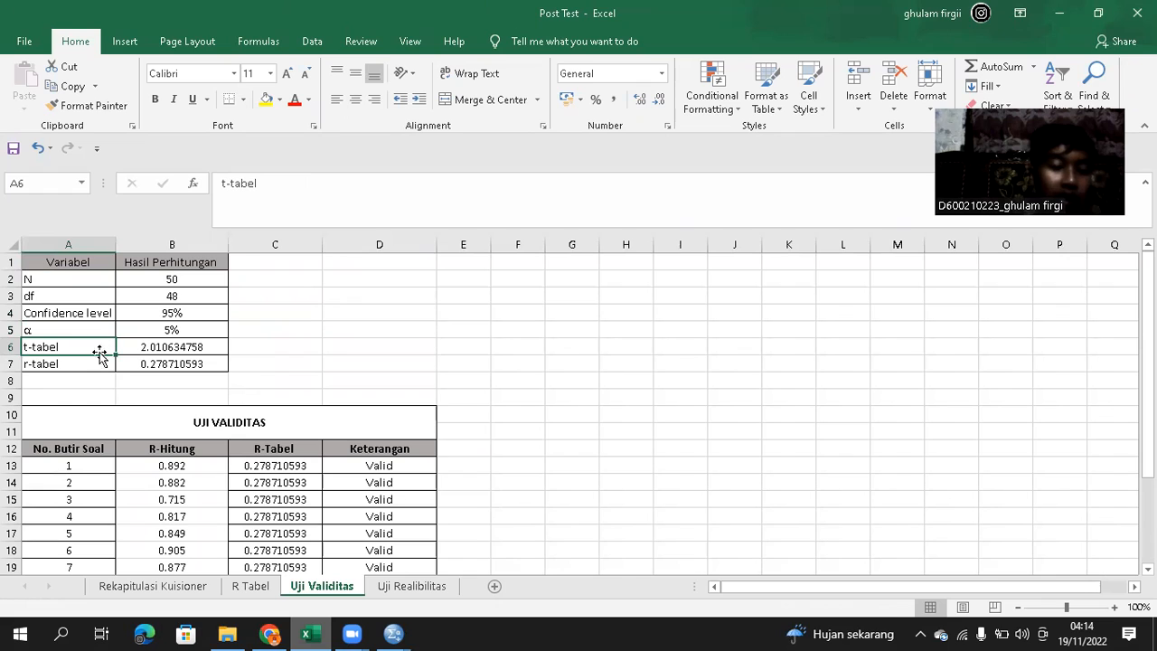
pyautogui.moveTo(100, 347); pyautogui.dragTo(125, 347)
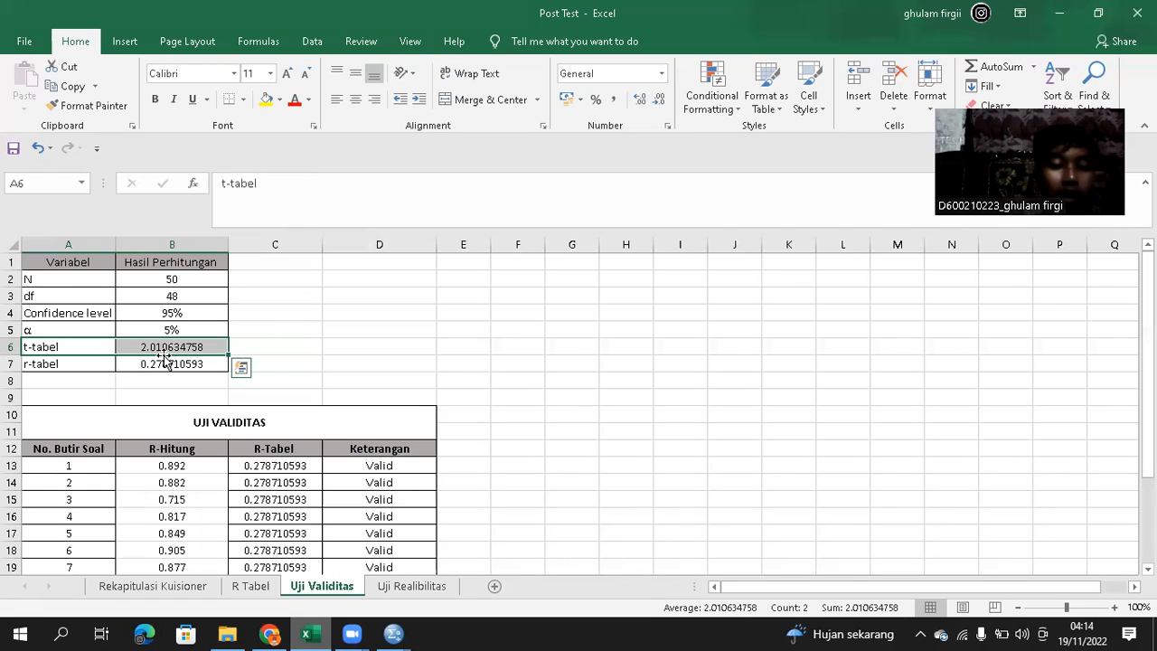
pyautogui.click(345, 364)
pyautogui.click(179, 344)
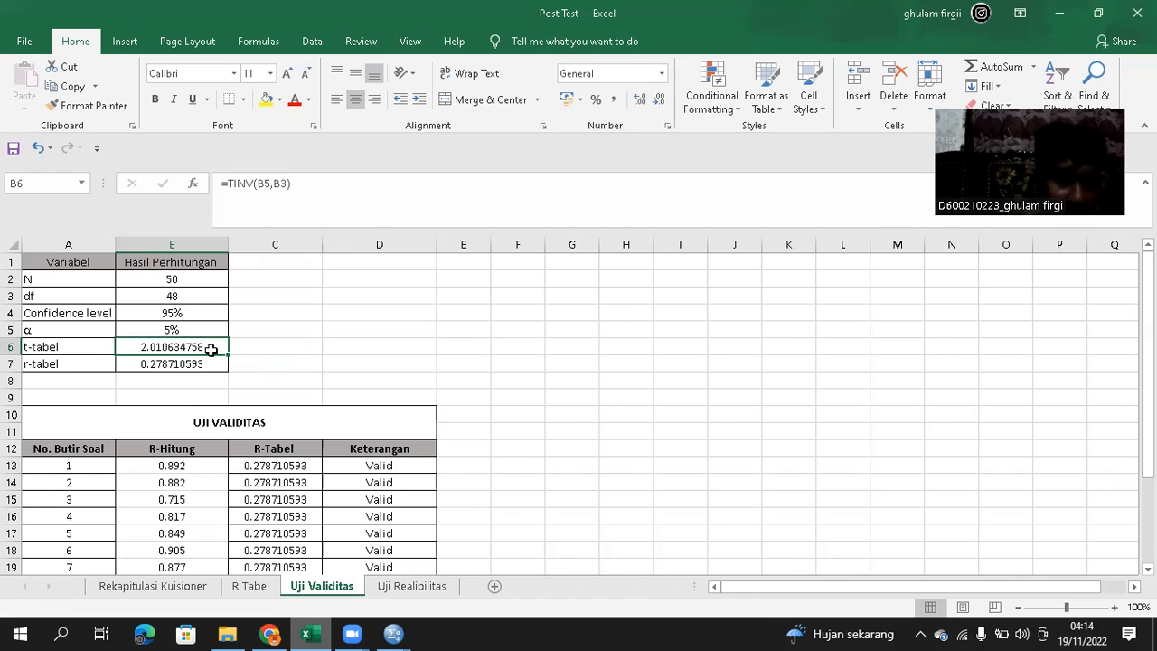
pyautogui.moveTo(181, 353); pyautogui.dragTo(173, 348)
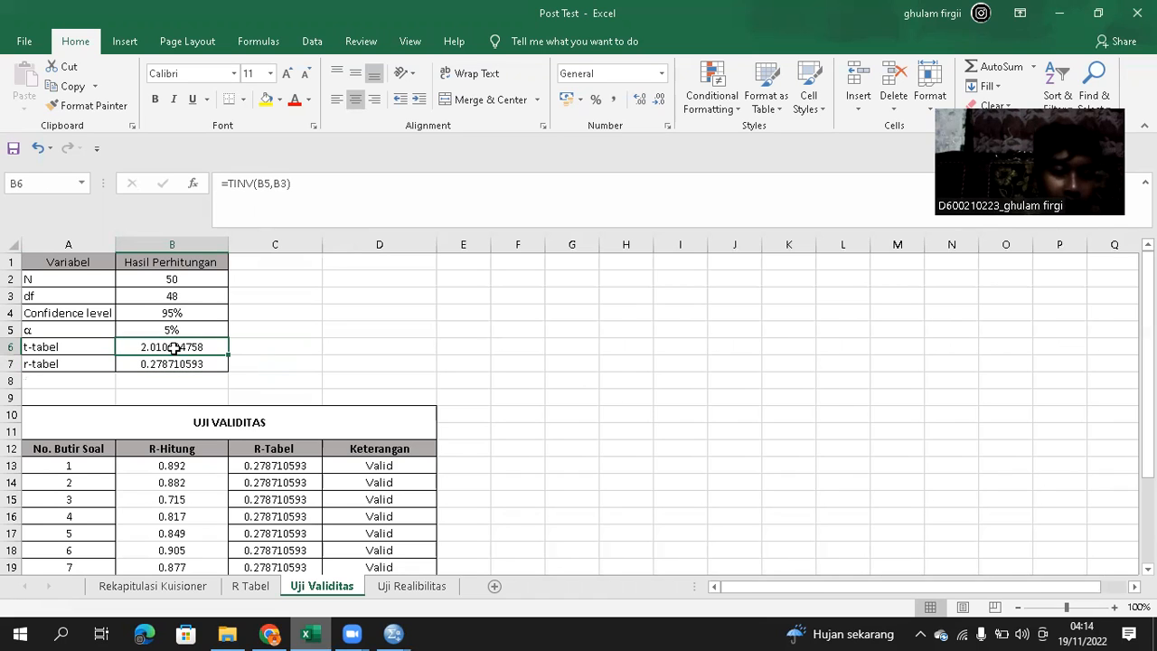
# - Inspect the r-tabel formula in B7, tracing its references to df in B3 and t-tabel in B6
pyautogui.click(149, 363)
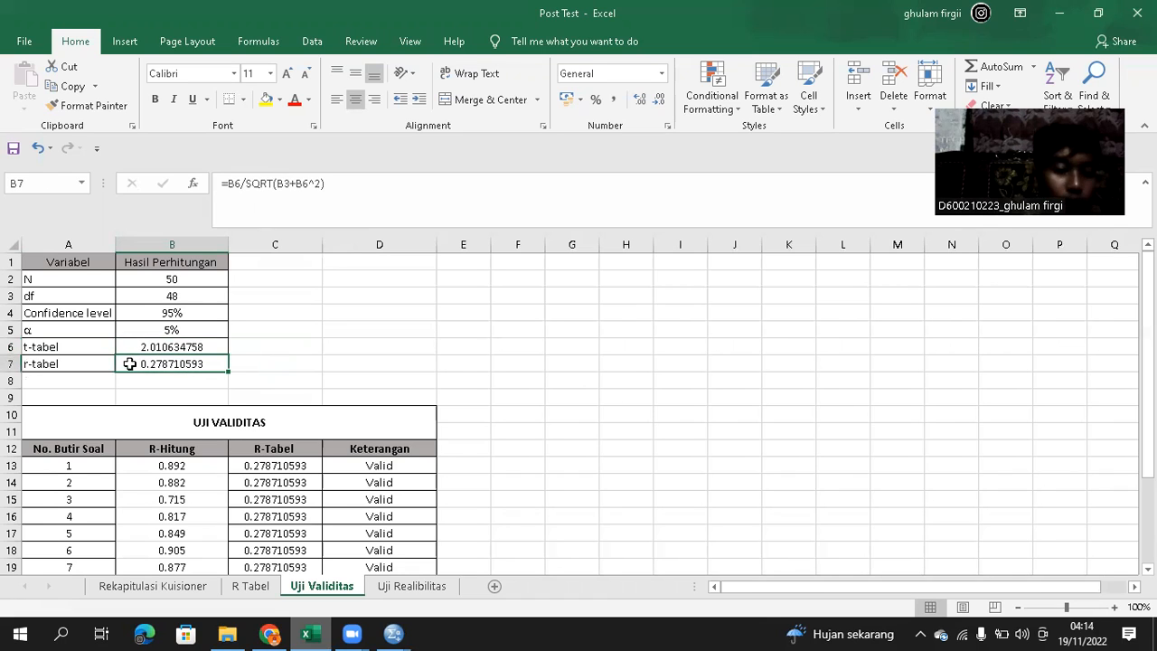
pyautogui.moveTo(96, 364); pyautogui.dragTo(156, 369)
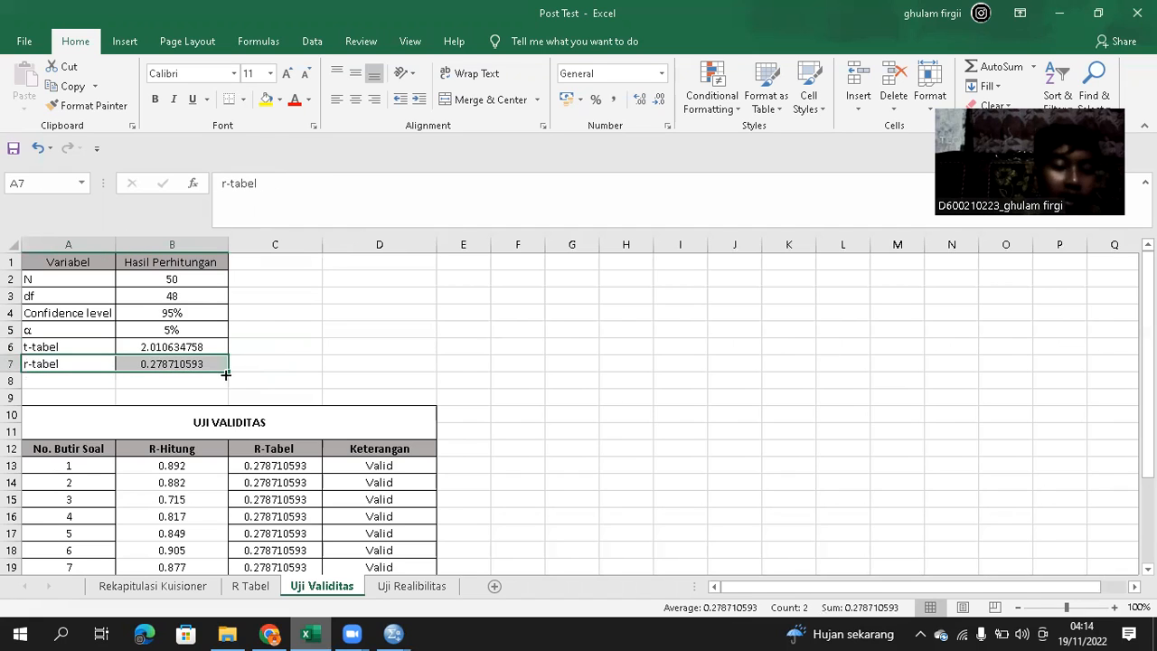
pyautogui.click(290, 368)
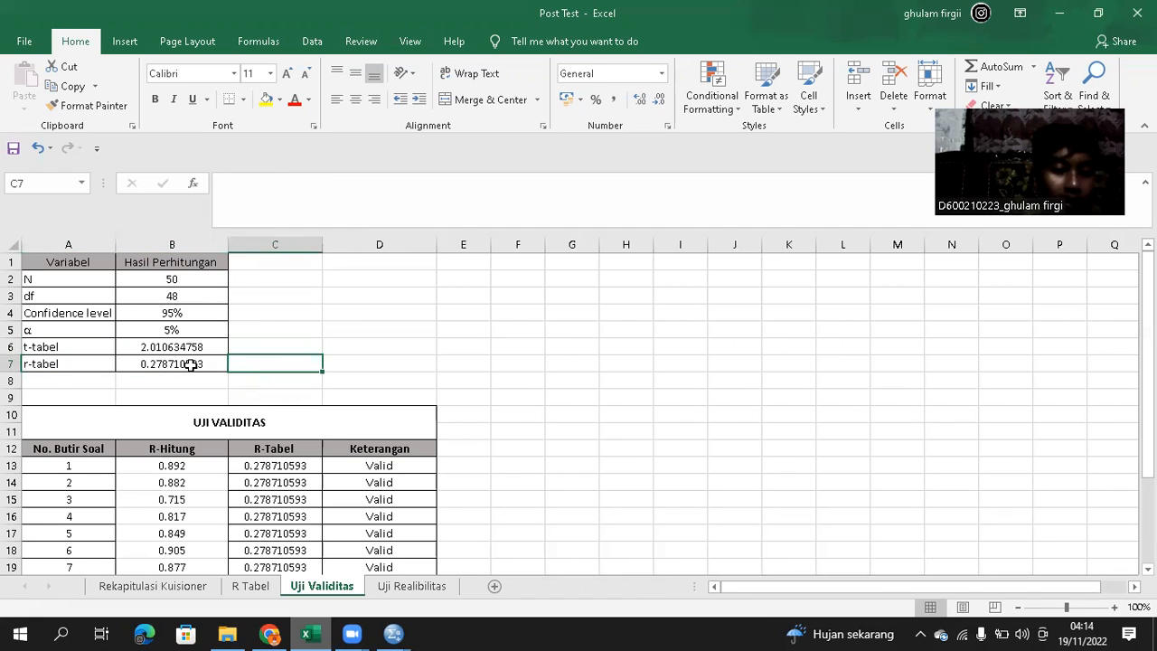
pyautogui.click(191, 364)
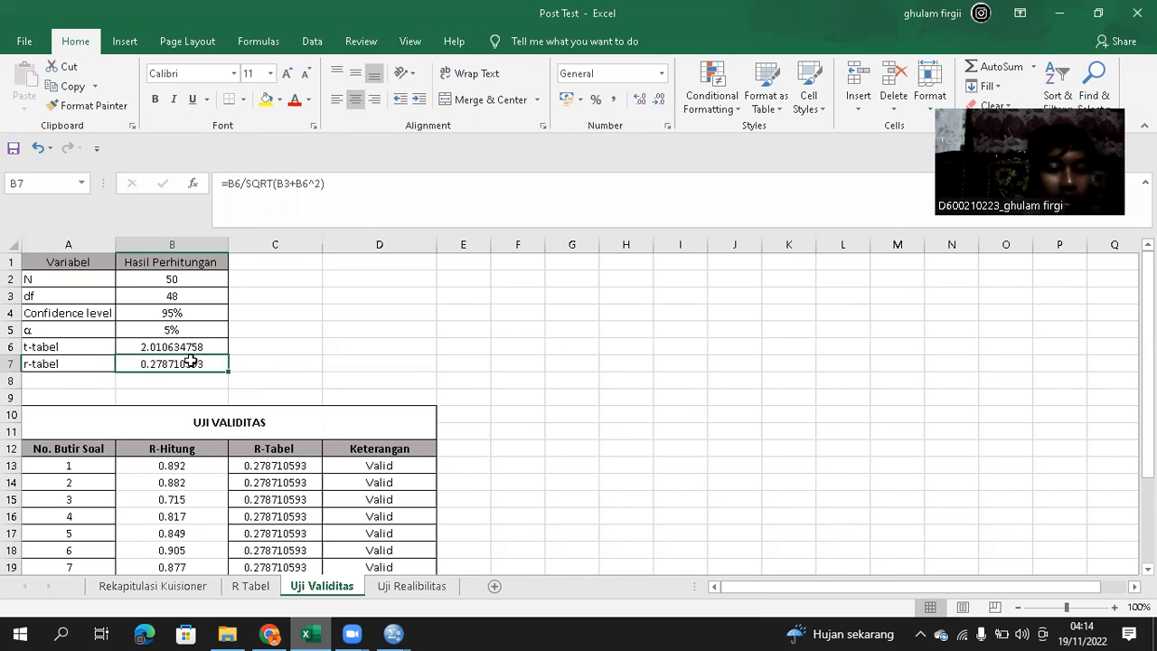
pyautogui.click(252, 187)
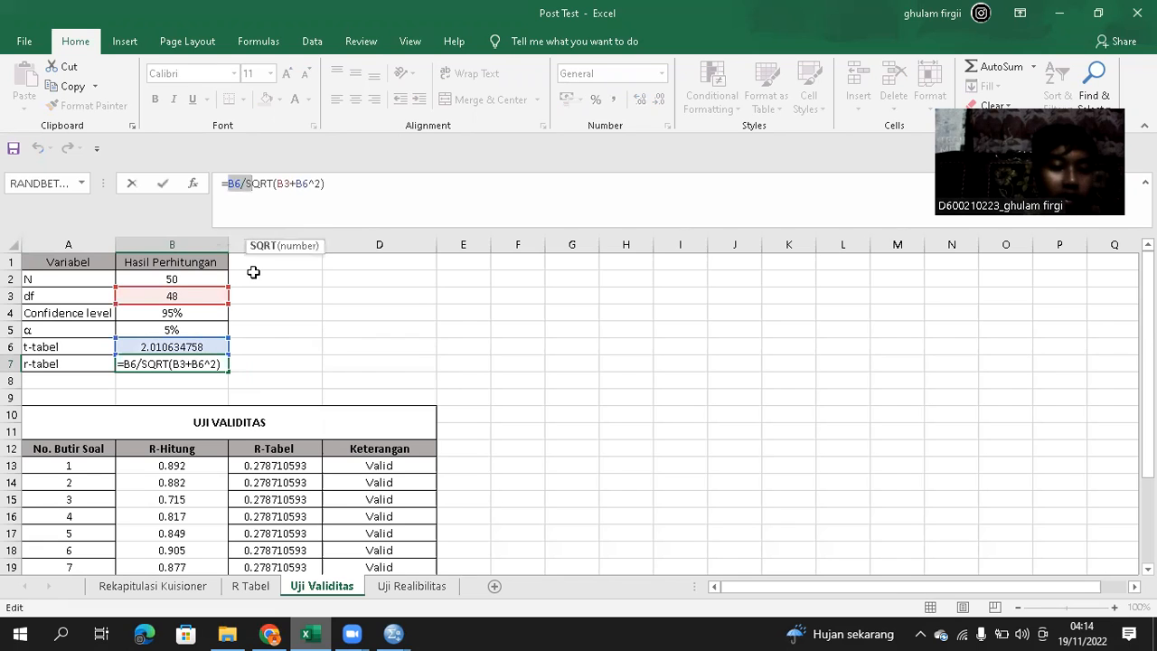
pyautogui.click(261, 199)
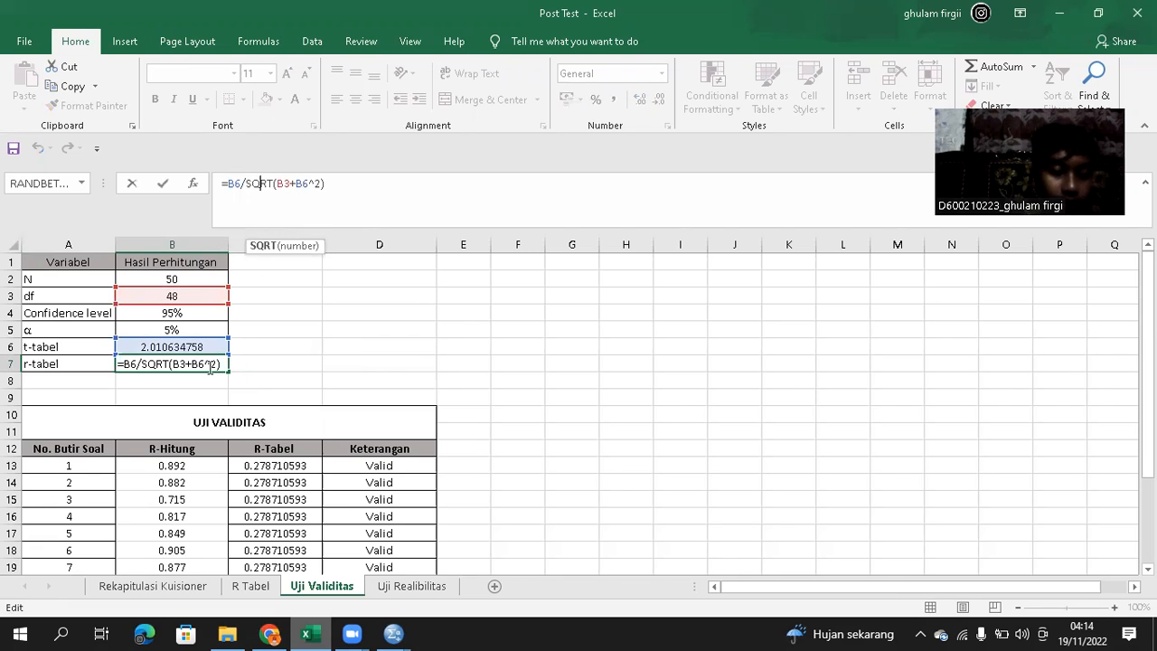
pyautogui.press('Return')
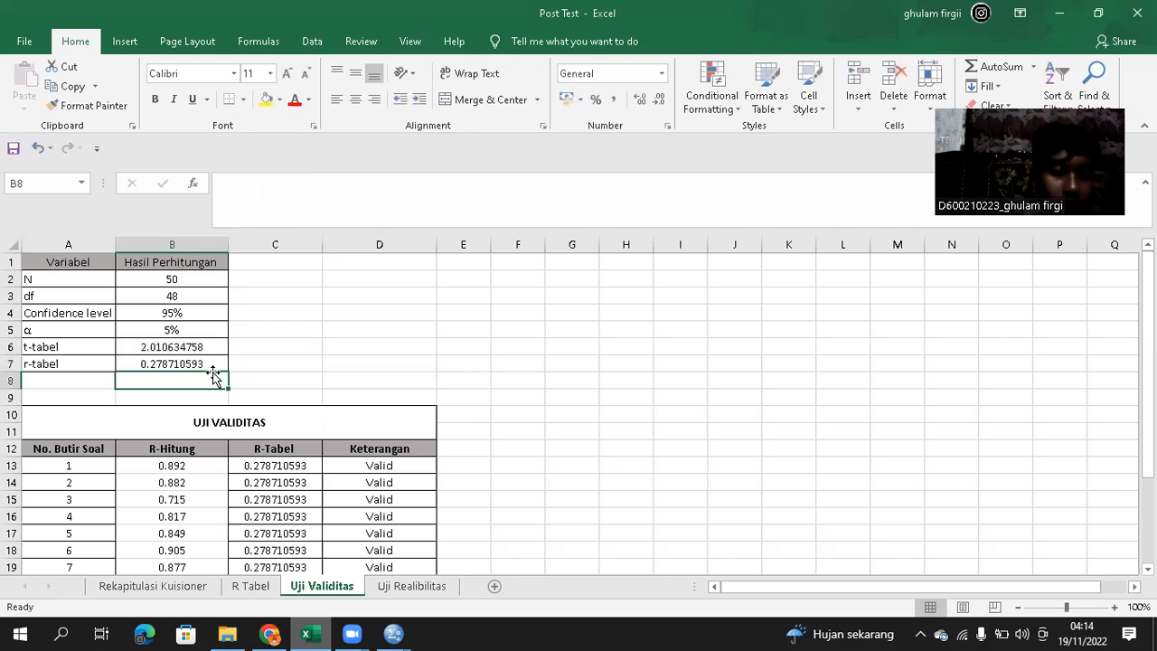
# - Compare the r-tabel formula result in B7 of Uji Validitas with the r-tabel value in B5 of R Tabel
pyautogui.click(212, 365)
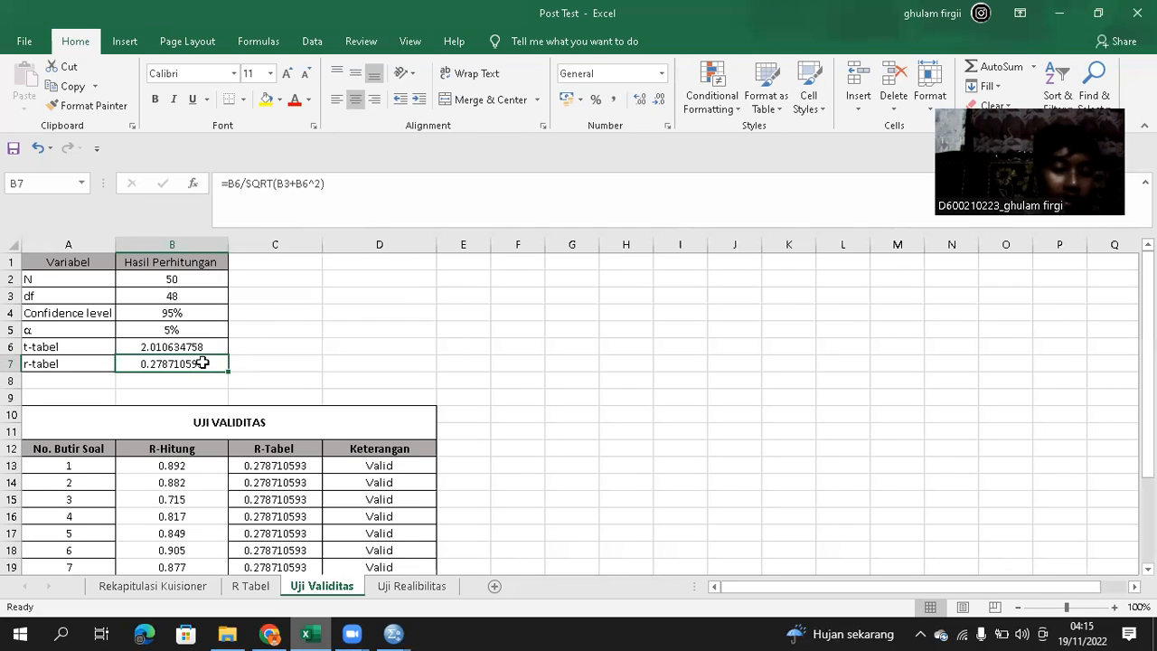
pyautogui.click(251, 586)
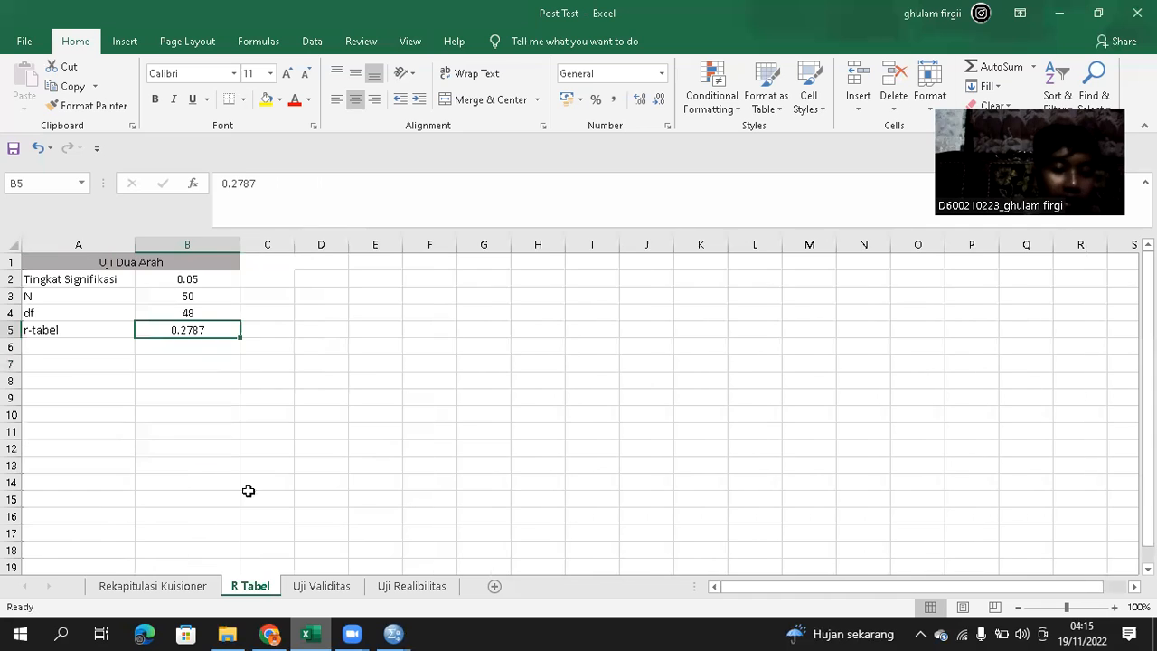
pyautogui.click(324, 588)
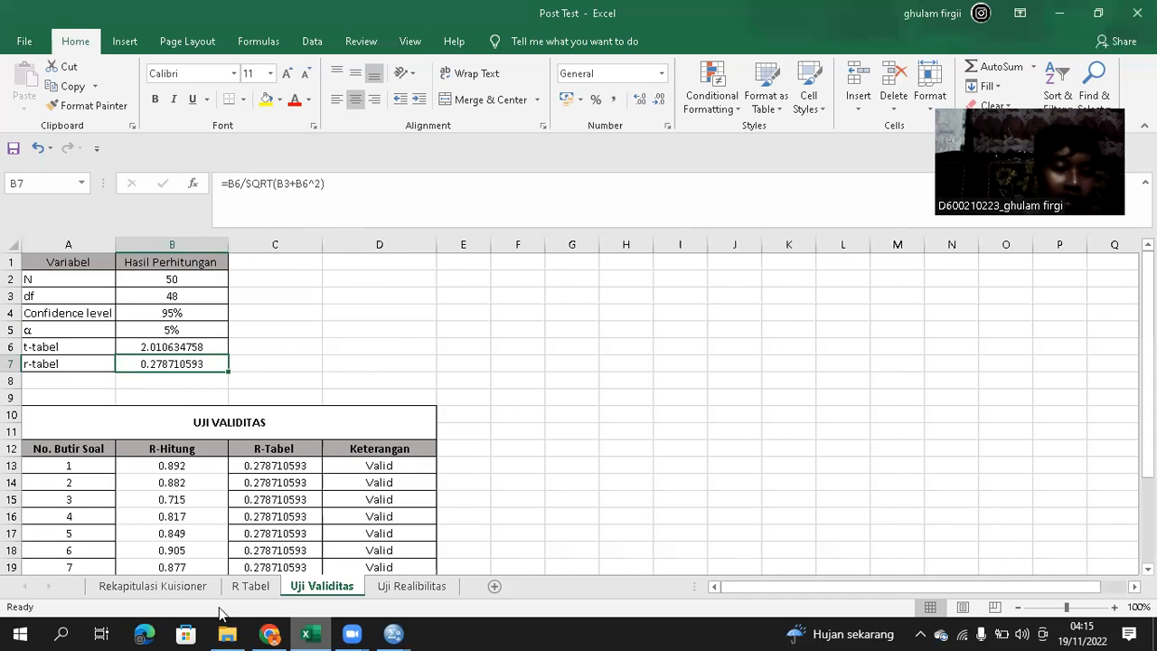
pyautogui.click(242, 586)
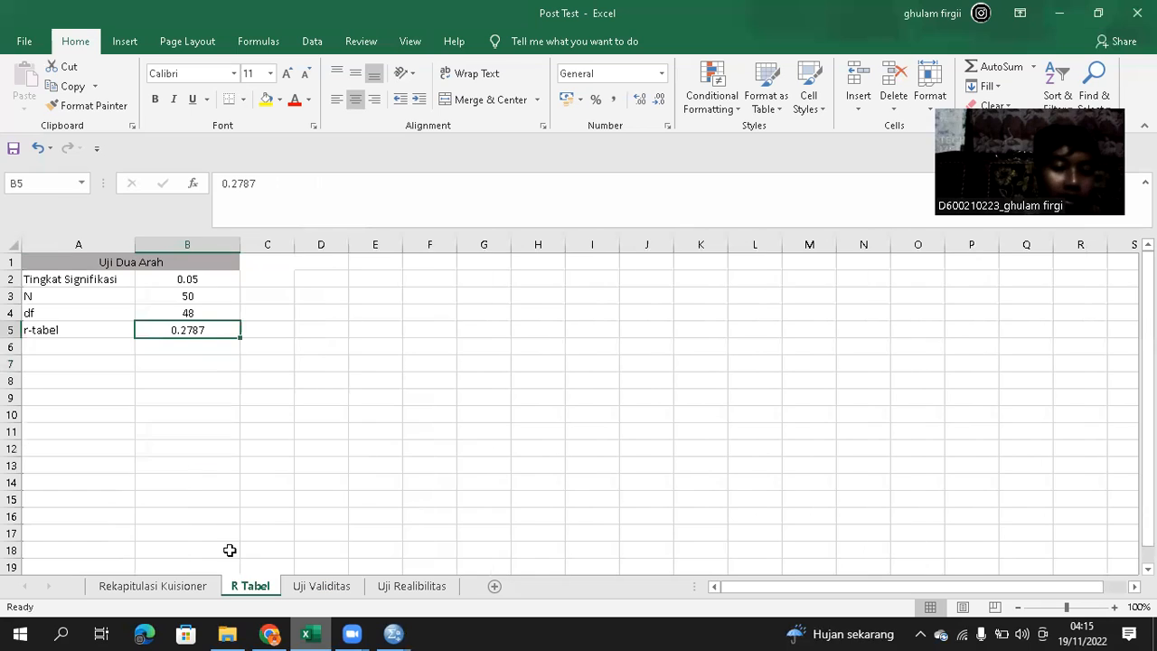
pyautogui.click(323, 588)
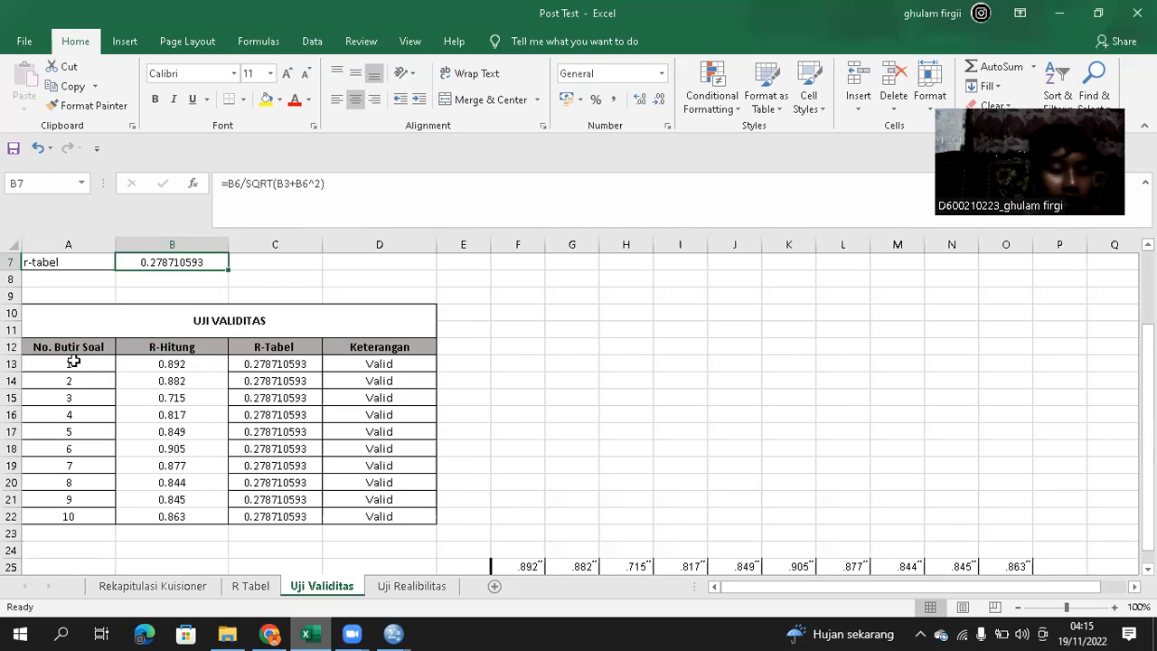
# - Highlight the R-Hitung and R-Tabel values, plus the No. Butir Soal and R-Hitung columns, in the UJI VALIDITAS table
pyautogui.moveTo(158, 358); pyautogui.dragTo(304, 509)
pyautogui.click(511, 502)
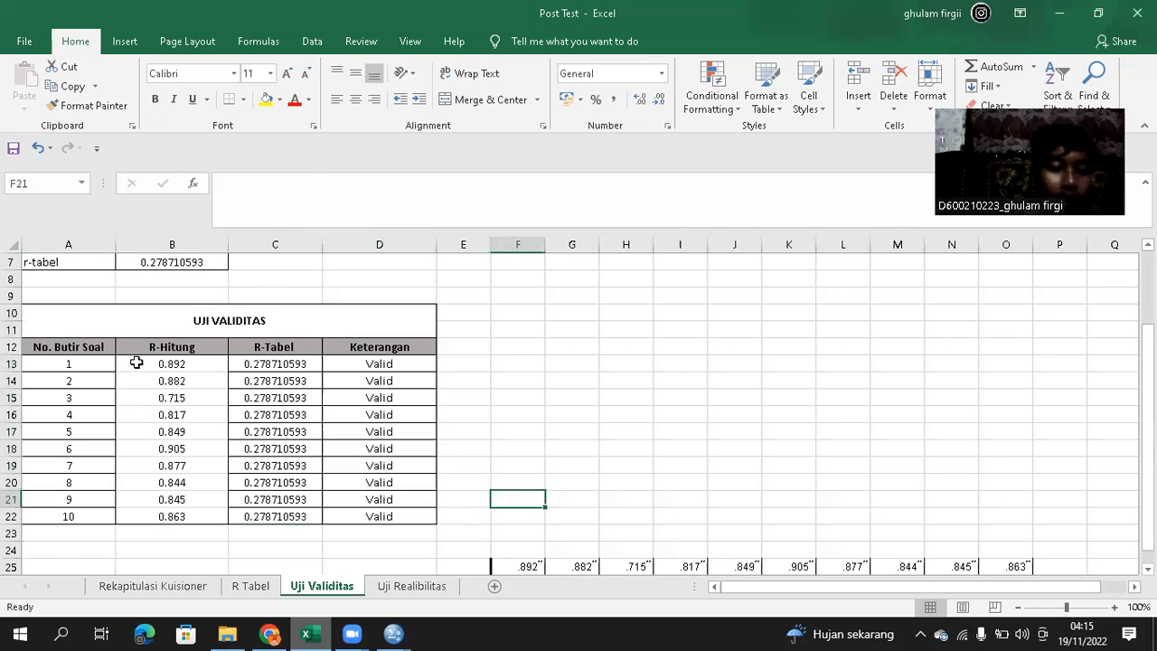
pyautogui.moveTo(91, 331); pyautogui.dragTo(214, 517)
pyautogui.click(569, 486)
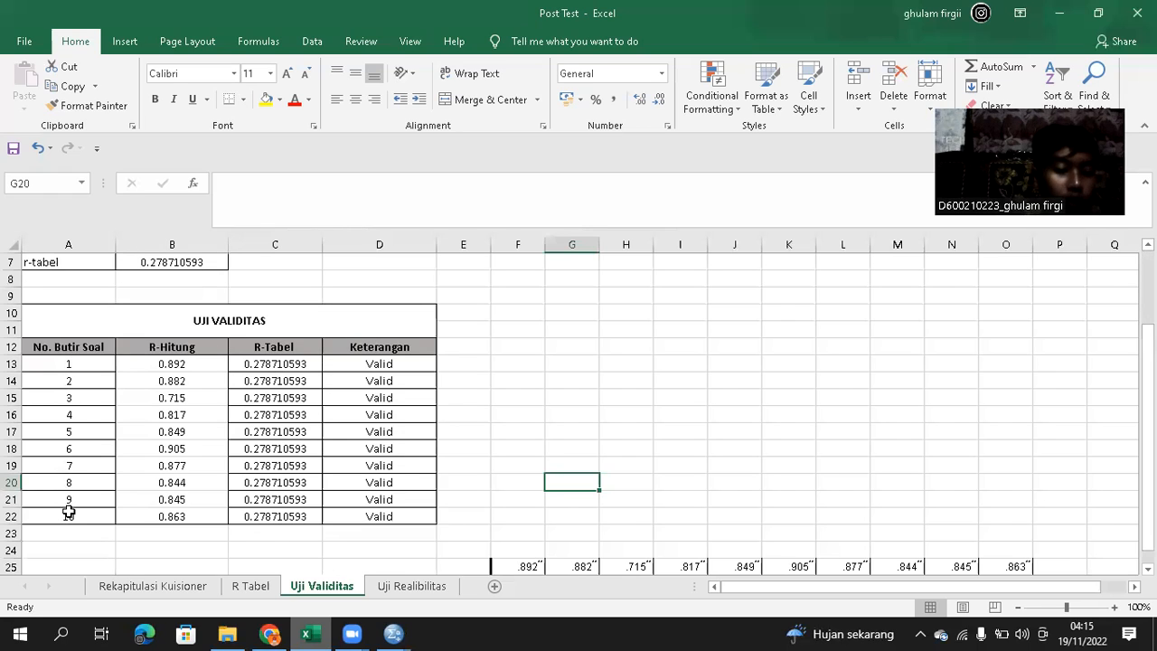
# - Examine the Butir Pernyataan item numbers 1 to 10 in B4:K4 of the Rekapitulasi Kuisioner sheet
pyautogui.click(180, 586)
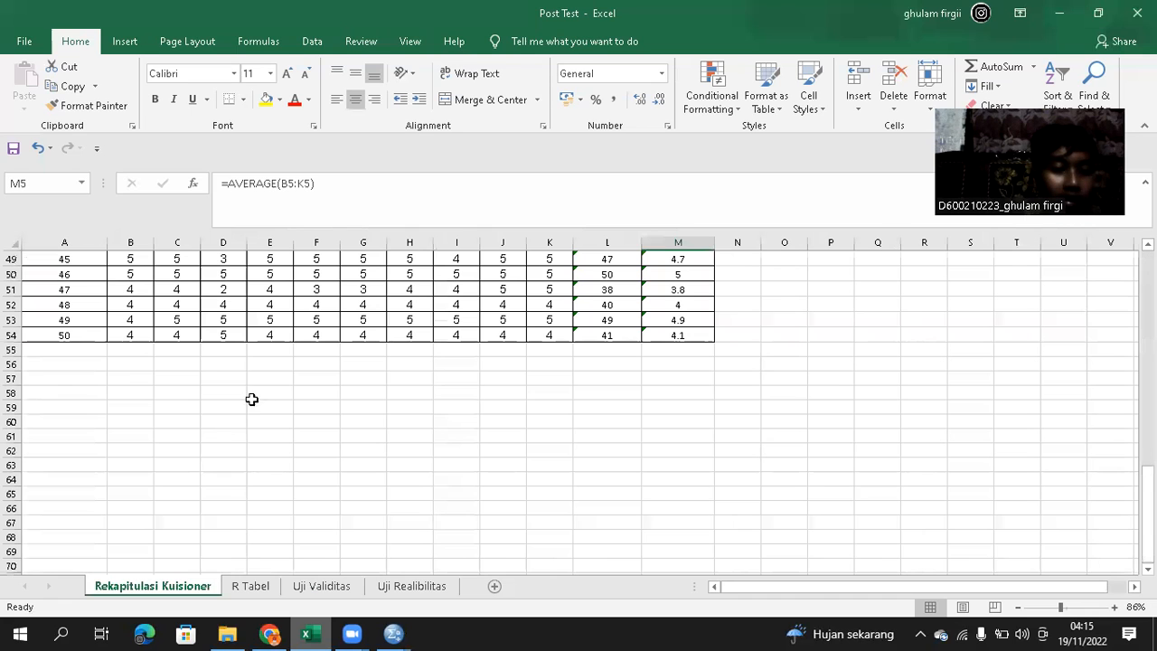
pyautogui.scroll(16, 274, 377)
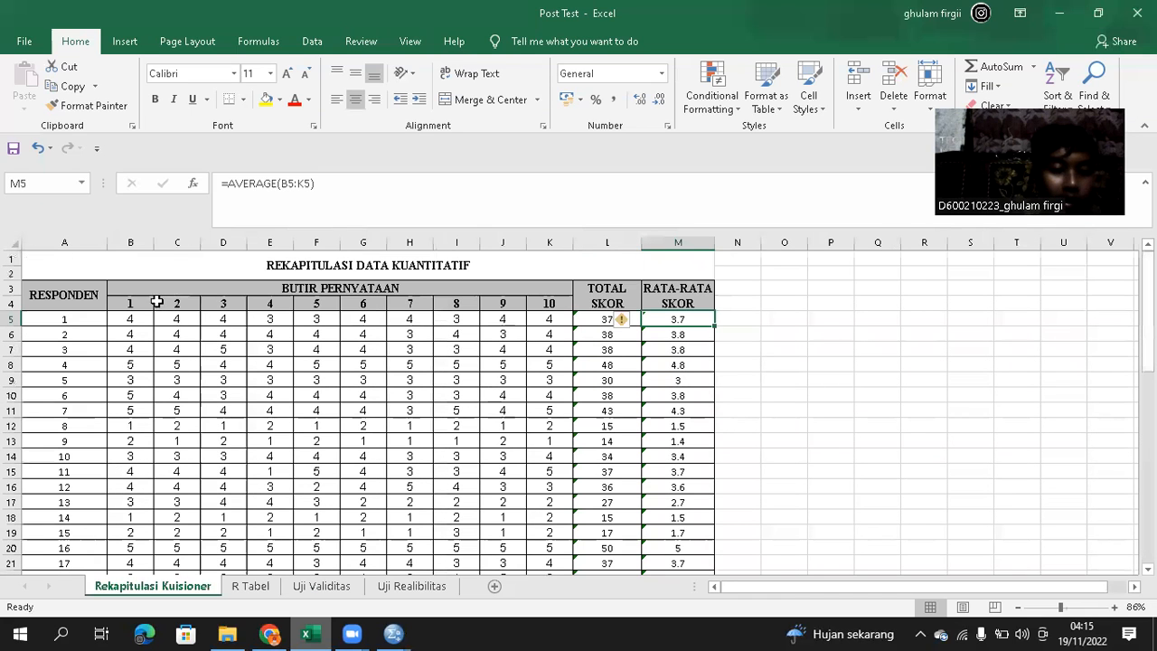
pyautogui.moveTo(119, 302); pyautogui.dragTo(547, 302)
pyautogui.click(833, 320)
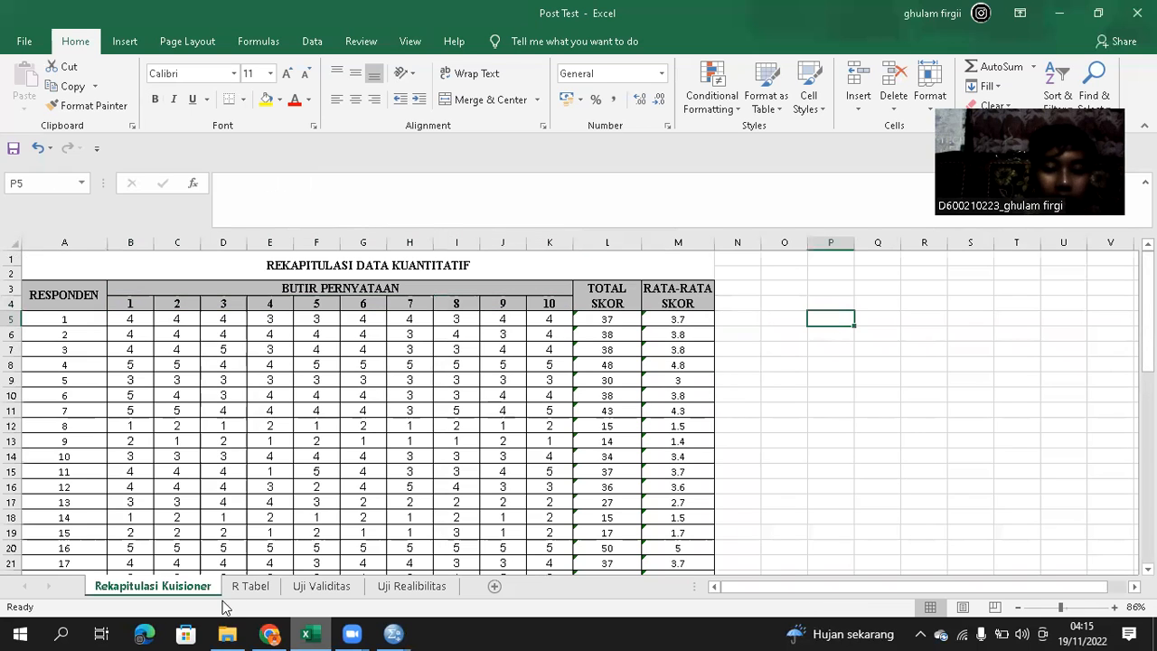
# - Review the r-tabel parameter and the R-Hitung, R-Tabel and Keterangan columns on the Uji Validitas sheet
pyautogui.click(336, 586)
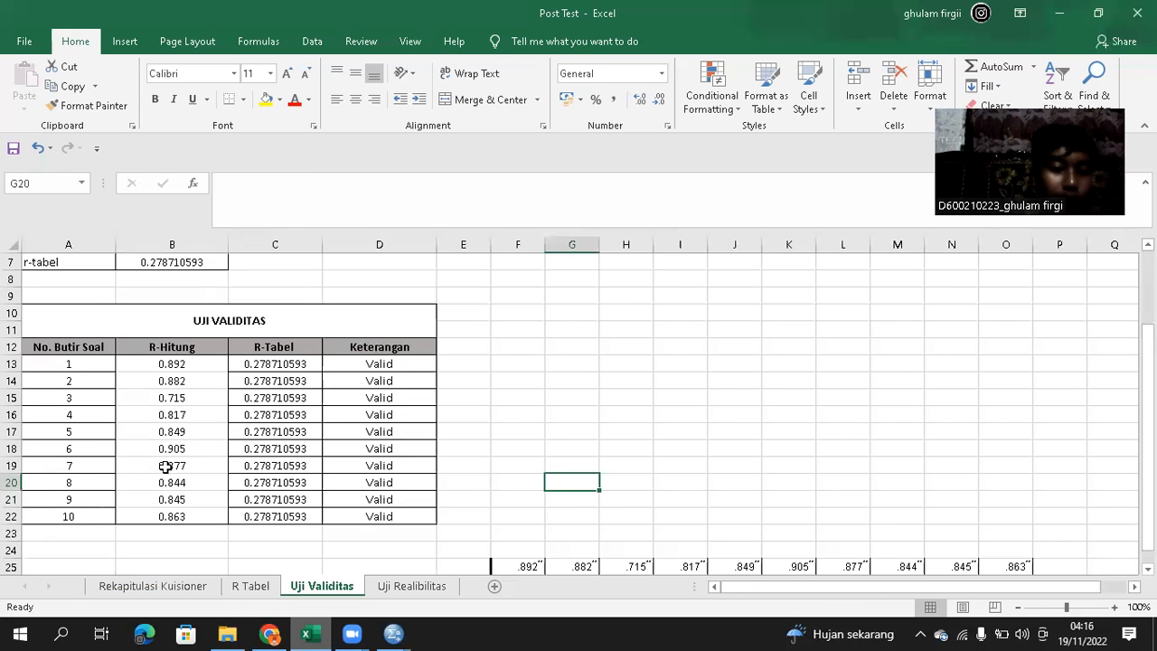
pyautogui.scroll(2, 271, 350)
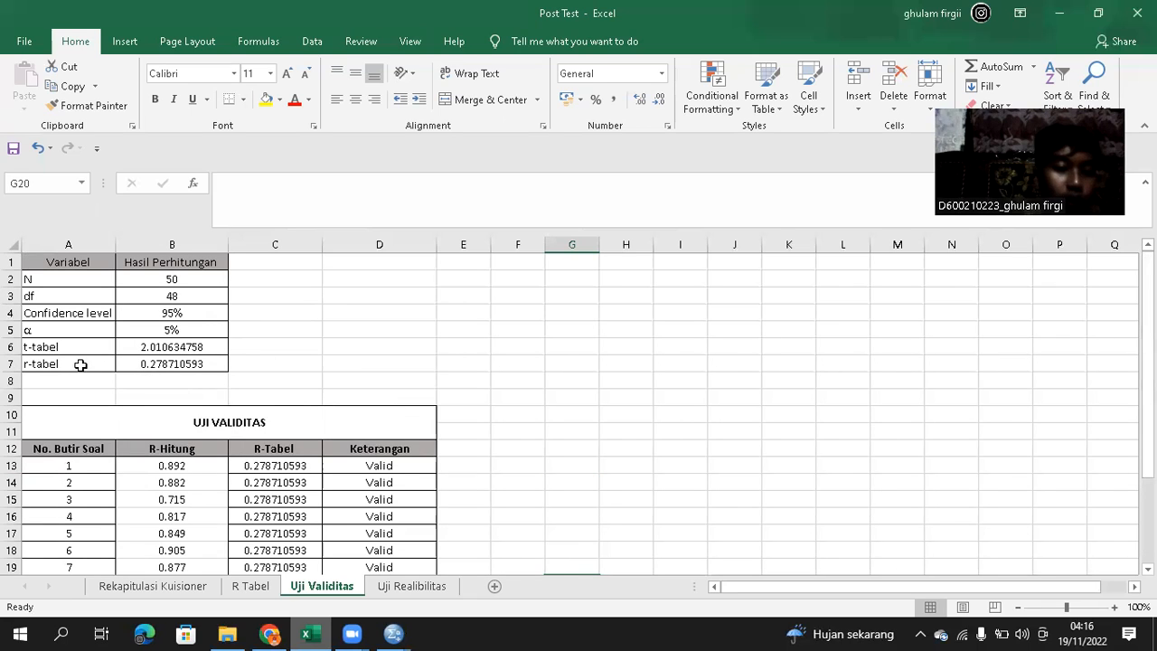
pyautogui.scroll(-1, 135, 360)
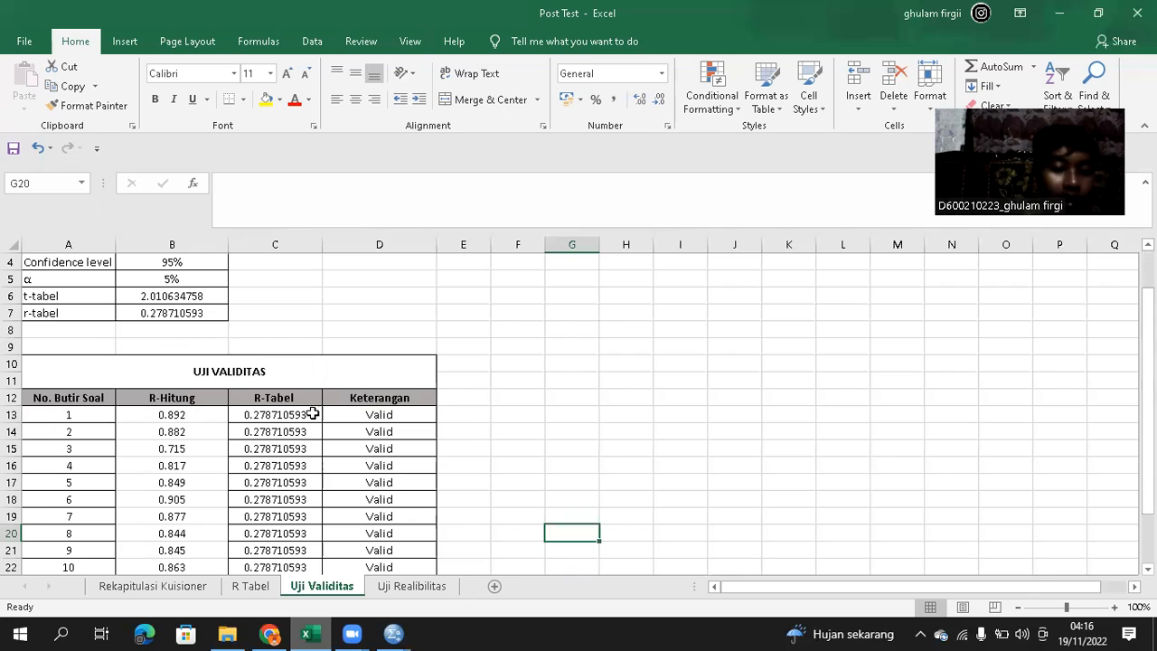
pyautogui.scroll(-1, 260, 412)
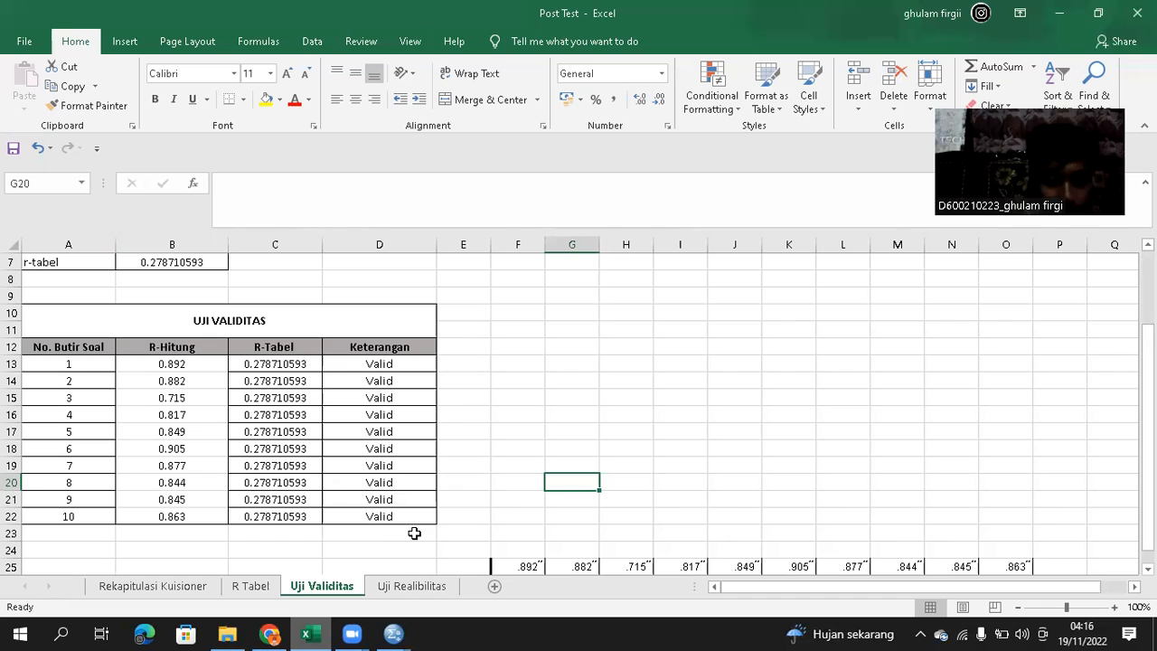
# - Copy the item scores and total scores of all 50 respondents, B5:L54, from the Rekapitulasi Kuisioner sheet
pyautogui.click(211, 585)
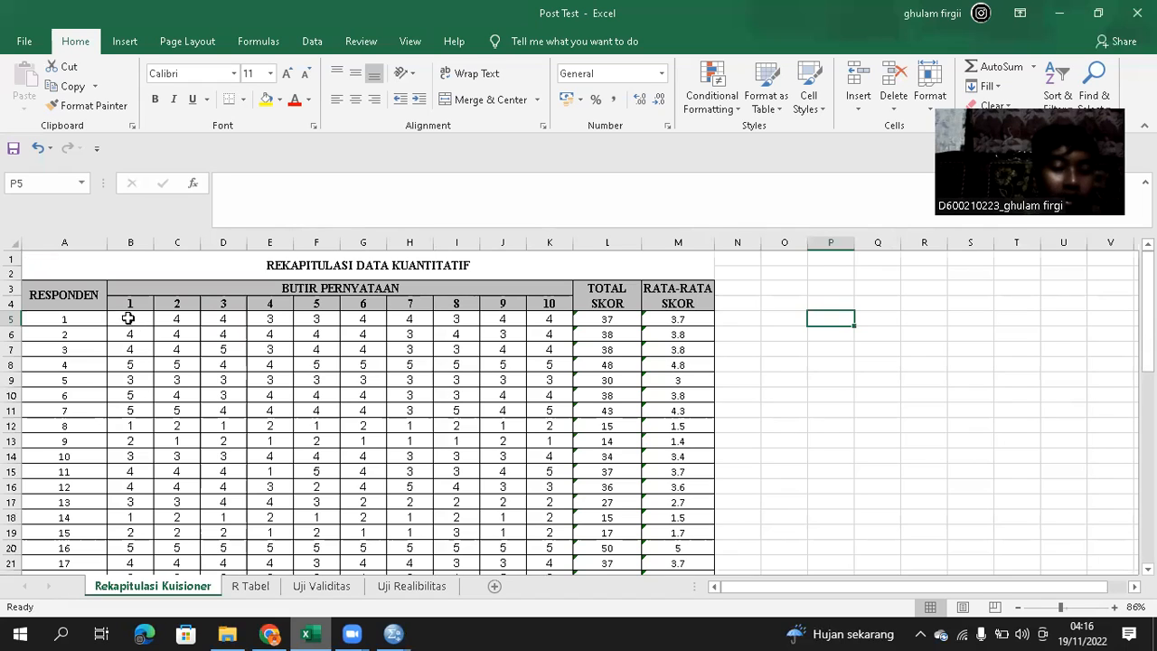
pyautogui.click(120, 318)
pyautogui.moveTo(128, 319); pyautogui.dragTo(605, 320)
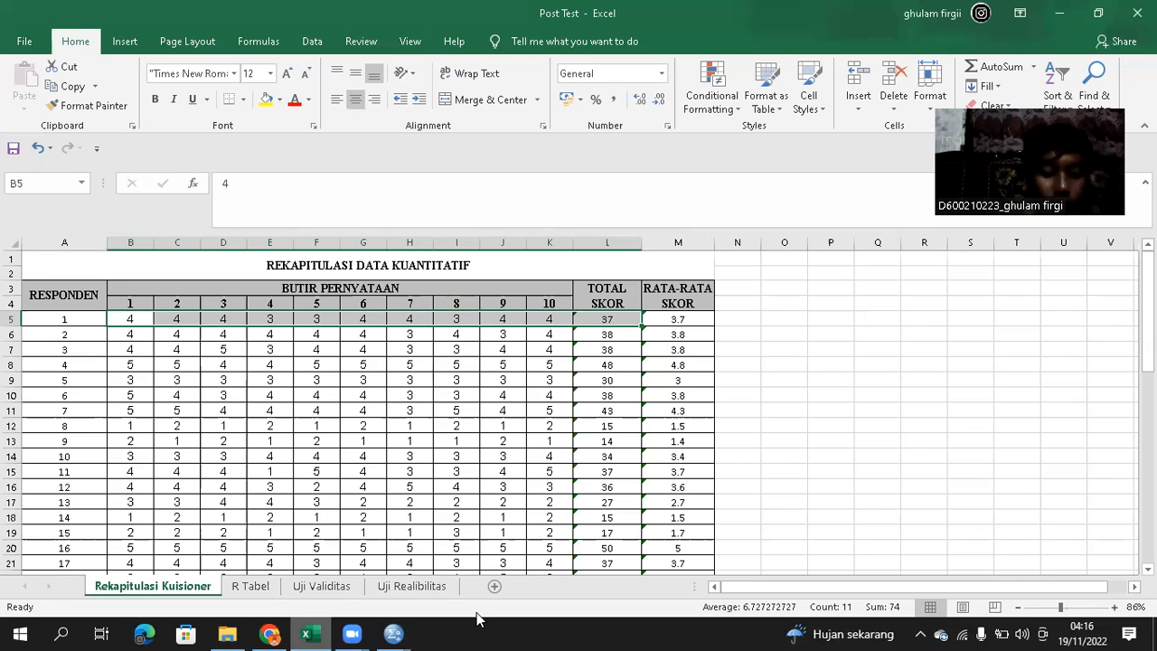
pyautogui.hotkey('ctrl', 'shift', 'Down')
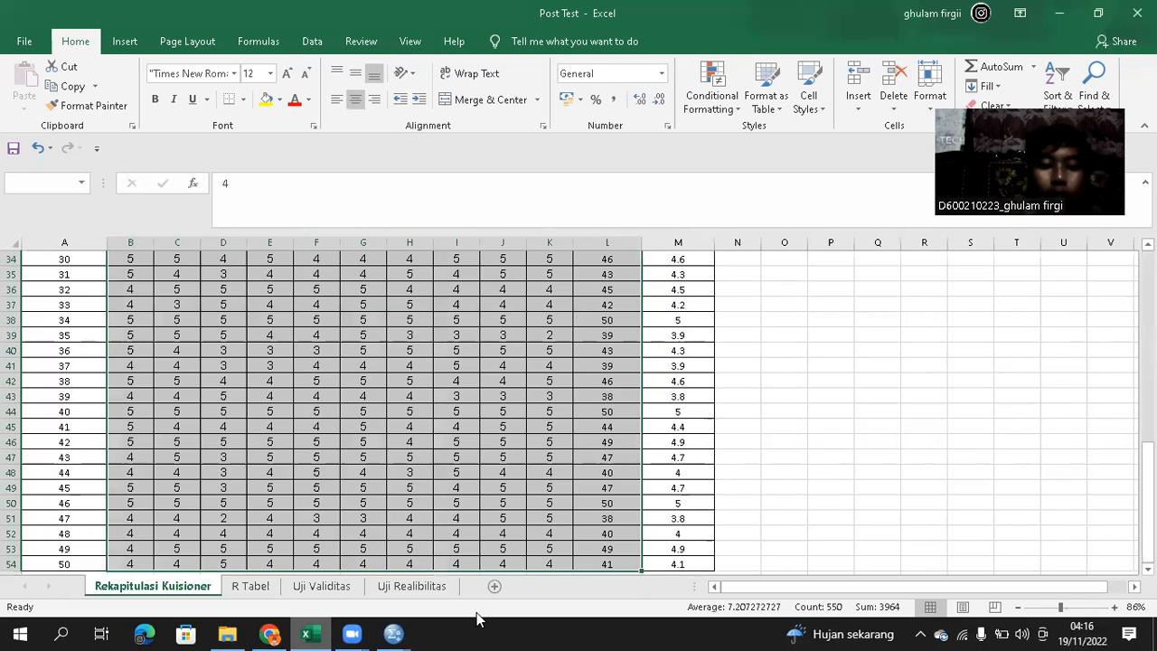
pyautogui.scroll(-4, 476, 444)
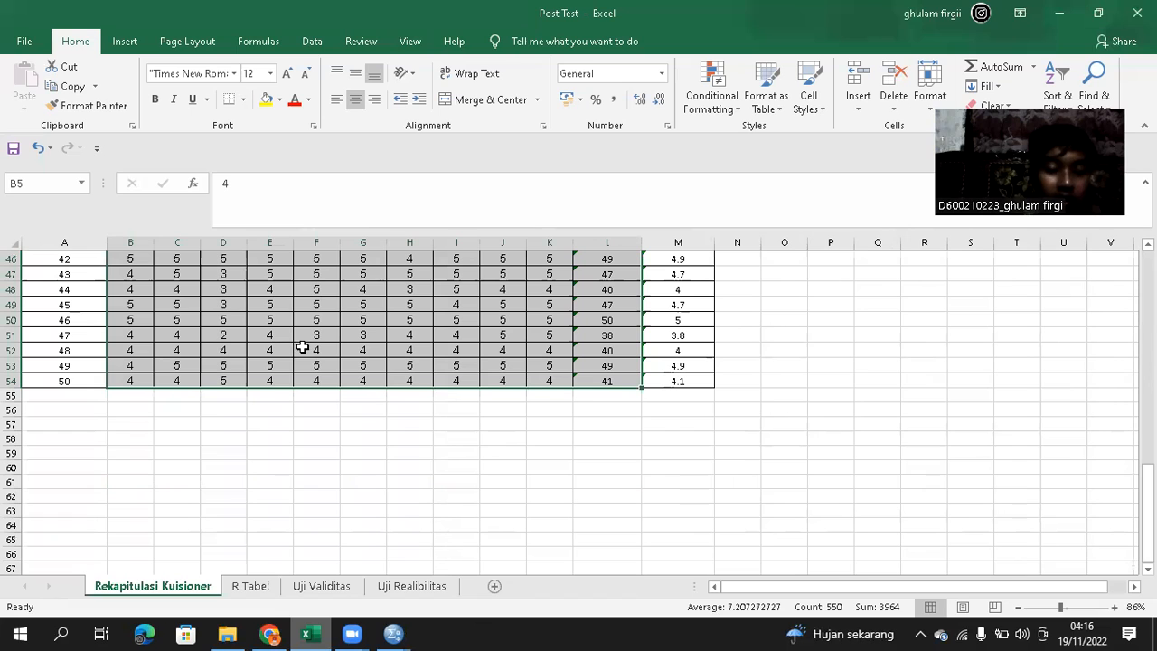
pyautogui.rightClick(303, 342)
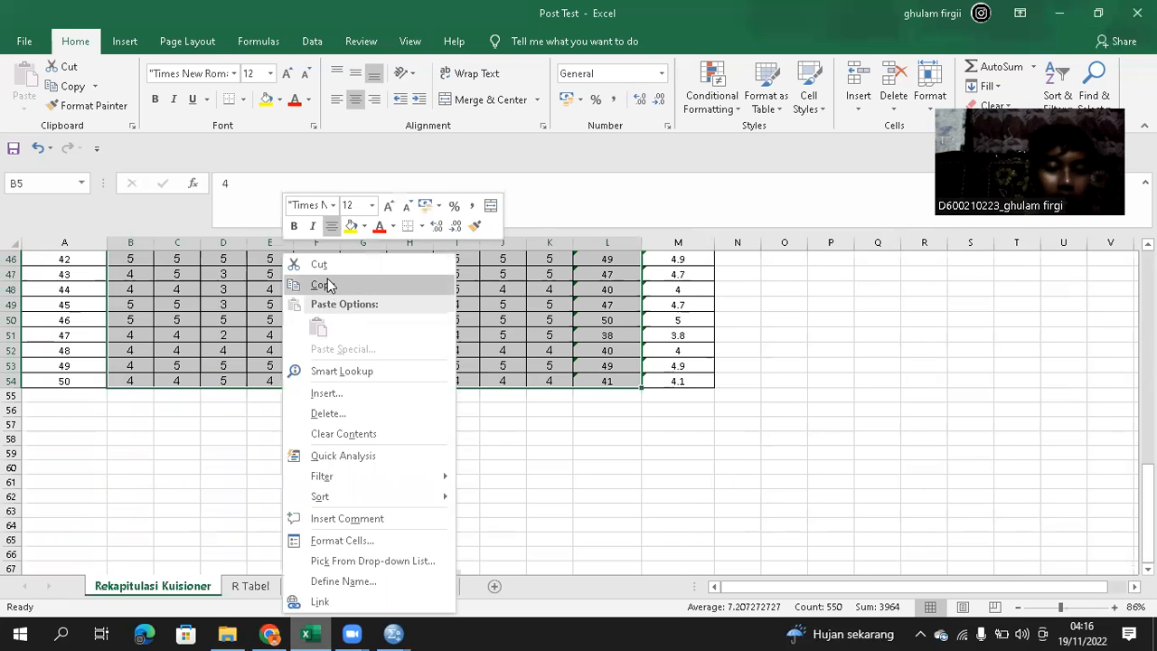
pyautogui.click(326, 284)
# - Switch to the SPSS 1.sav dataset in SPSS and review its case data and variable definitions
pyautogui.moveTo(392, 633)
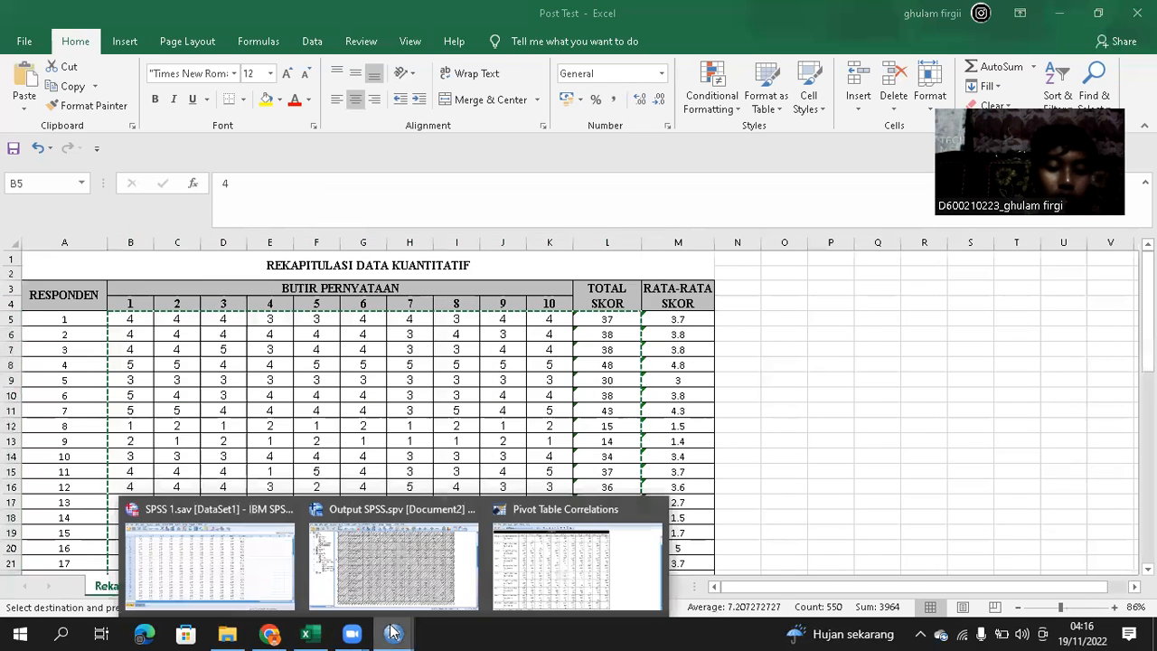
pyautogui.click(246, 550)
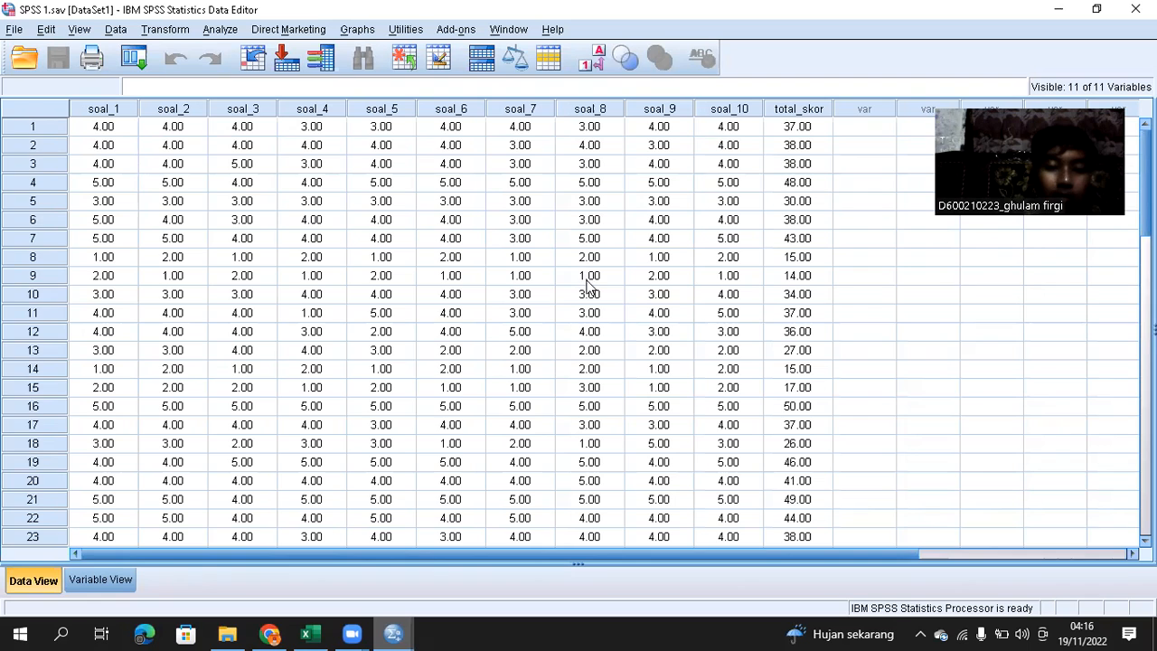
pyautogui.scroll(-14, 588, 369)
pyautogui.scroll(6, 588, 368)
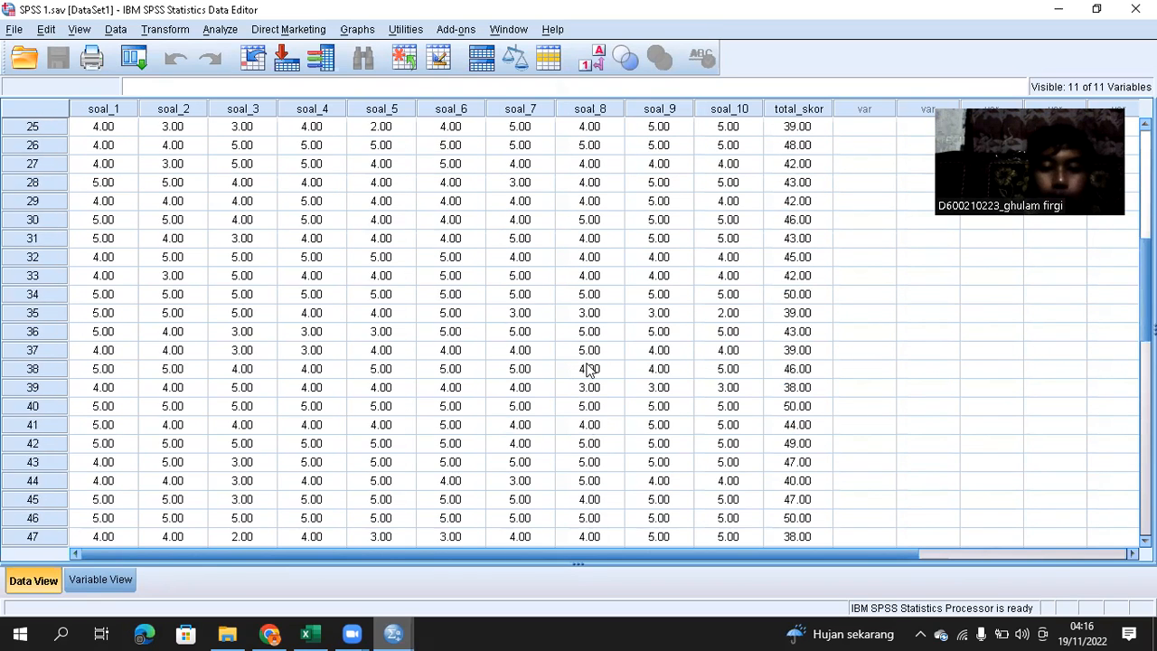
pyautogui.scroll(8, 588, 369)
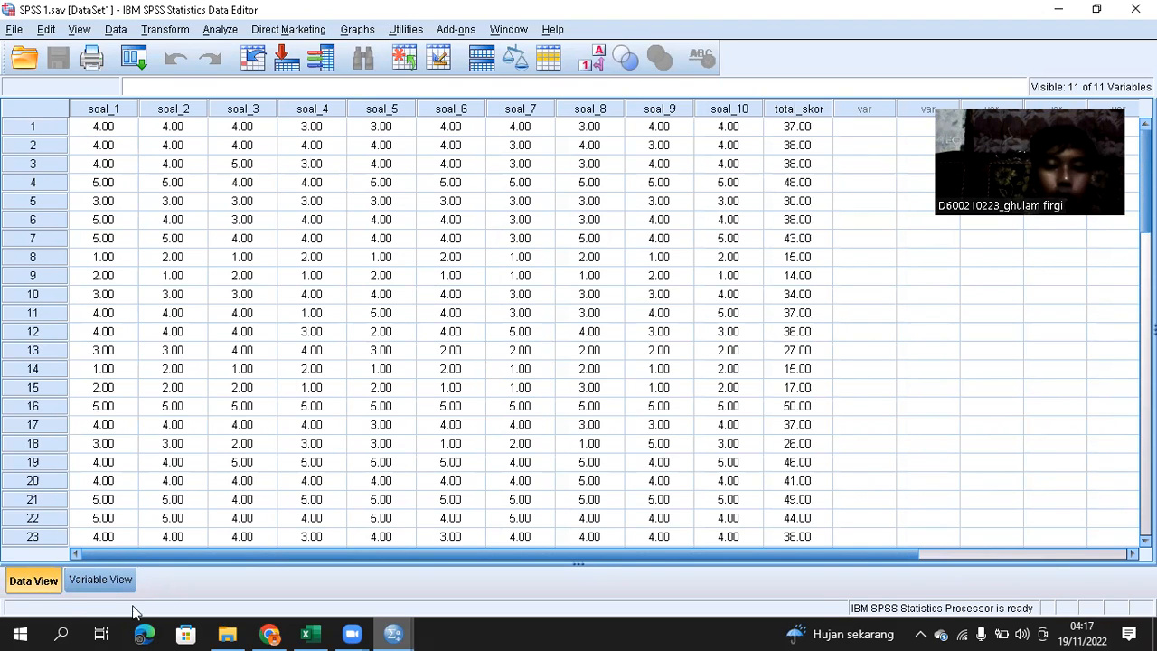
pyautogui.click(109, 570)
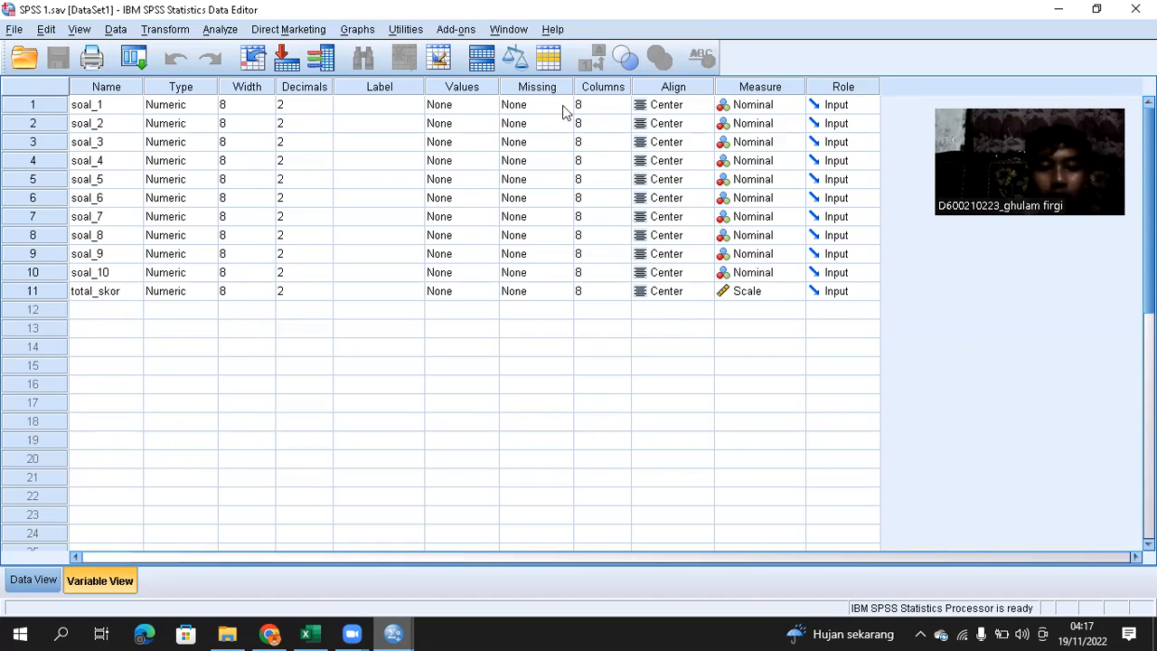
pyautogui.click(33, 581)
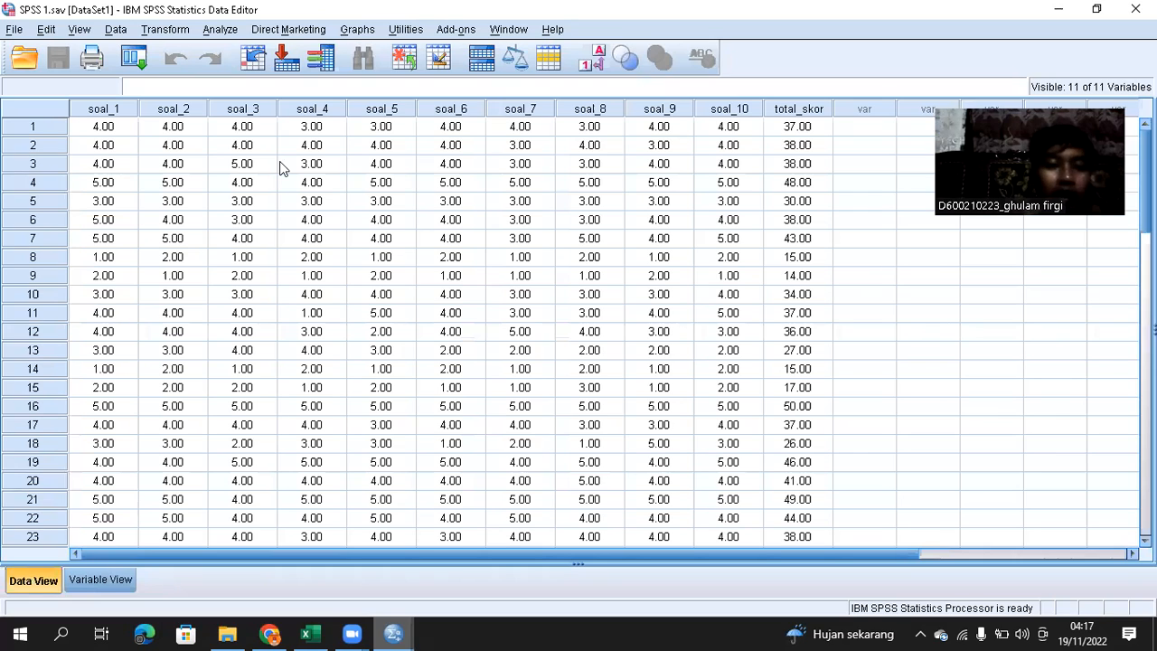
# - Open the Bivariate Correlations analysis from the data view and browse its list of source variables
pyautogui.click(210, 38)
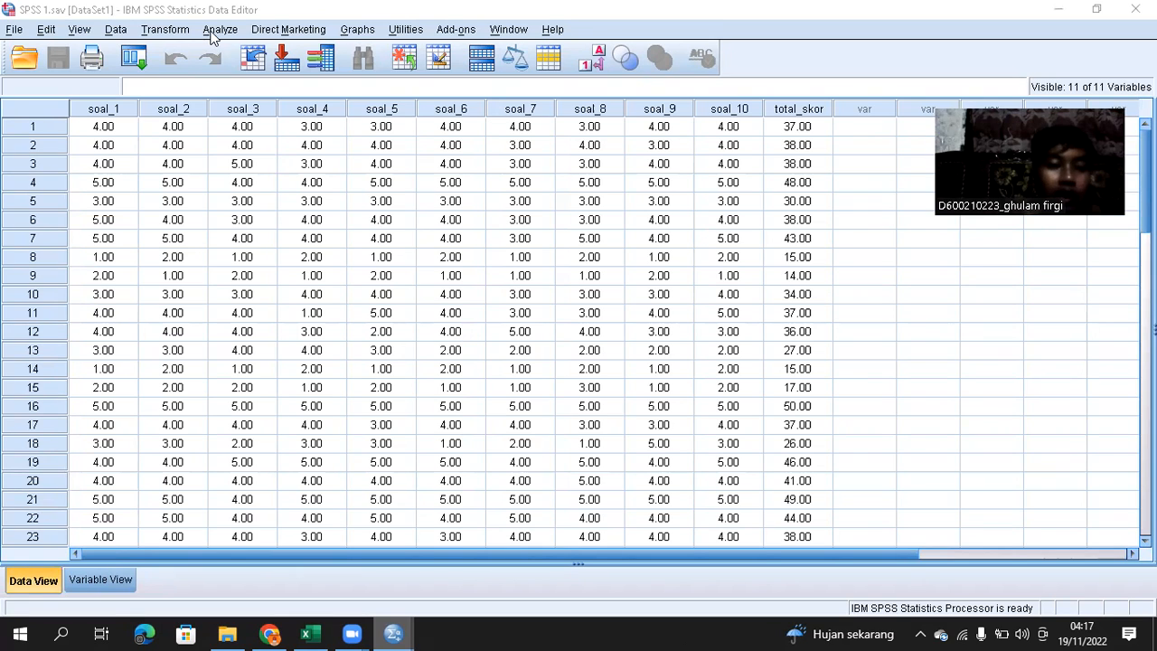
pyautogui.click(217, 30)
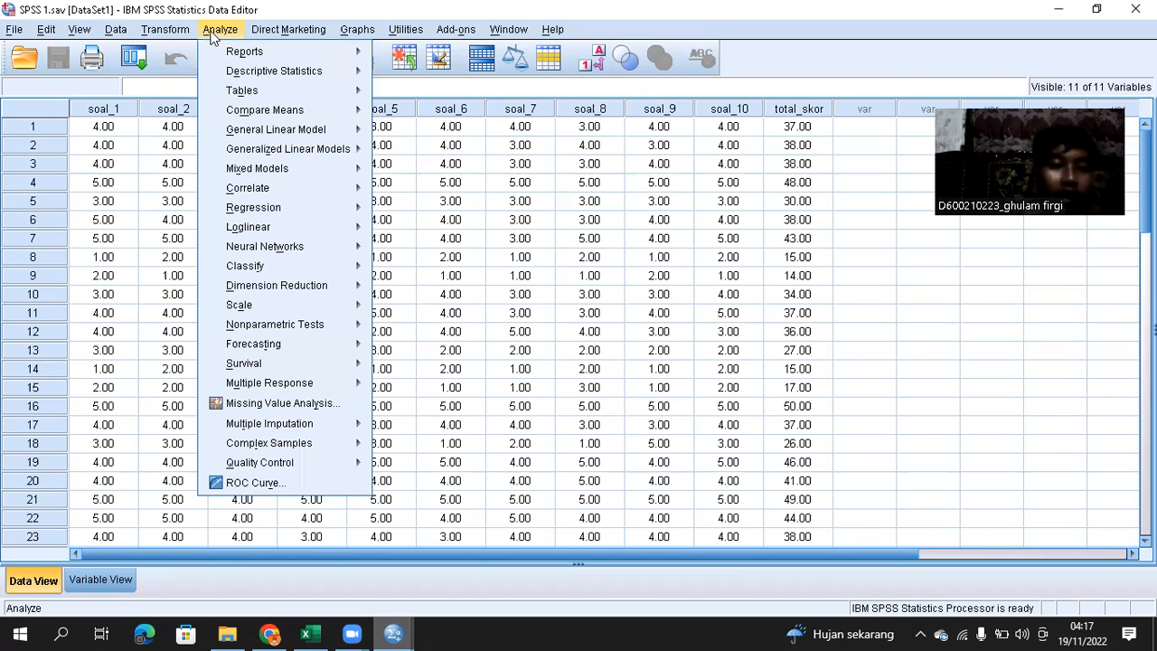
pyautogui.moveTo(280, 194)
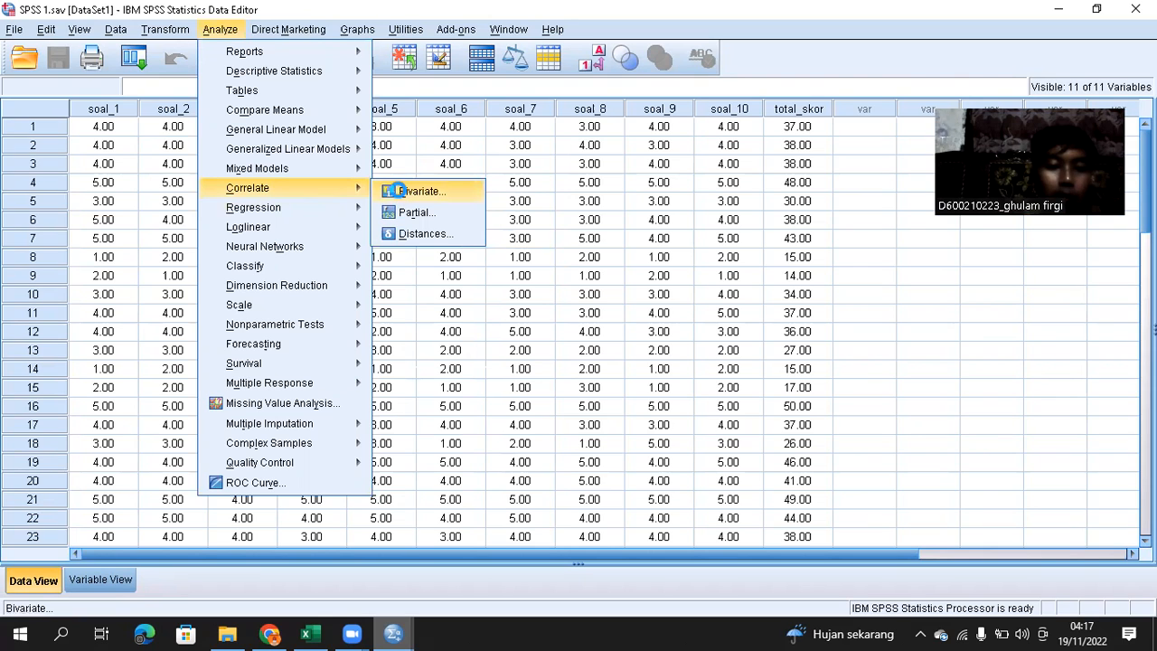
pyautogui.click(416, 192)
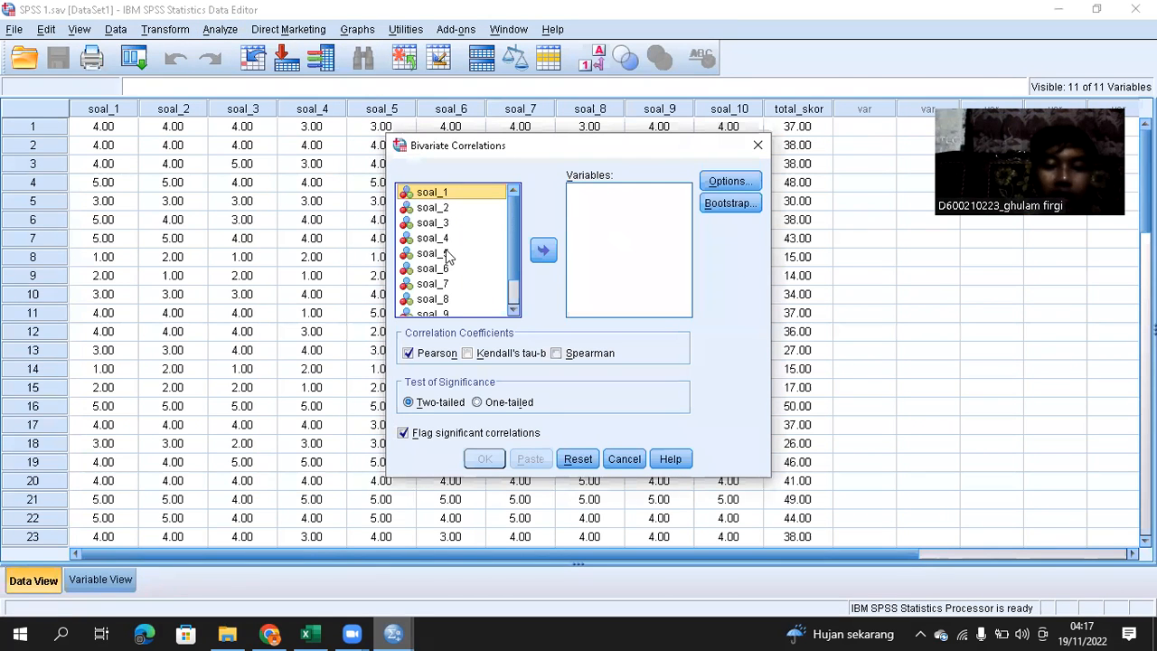
pyautogui.moveTo(431, 249); pyautogui.dragTo(467, 199)
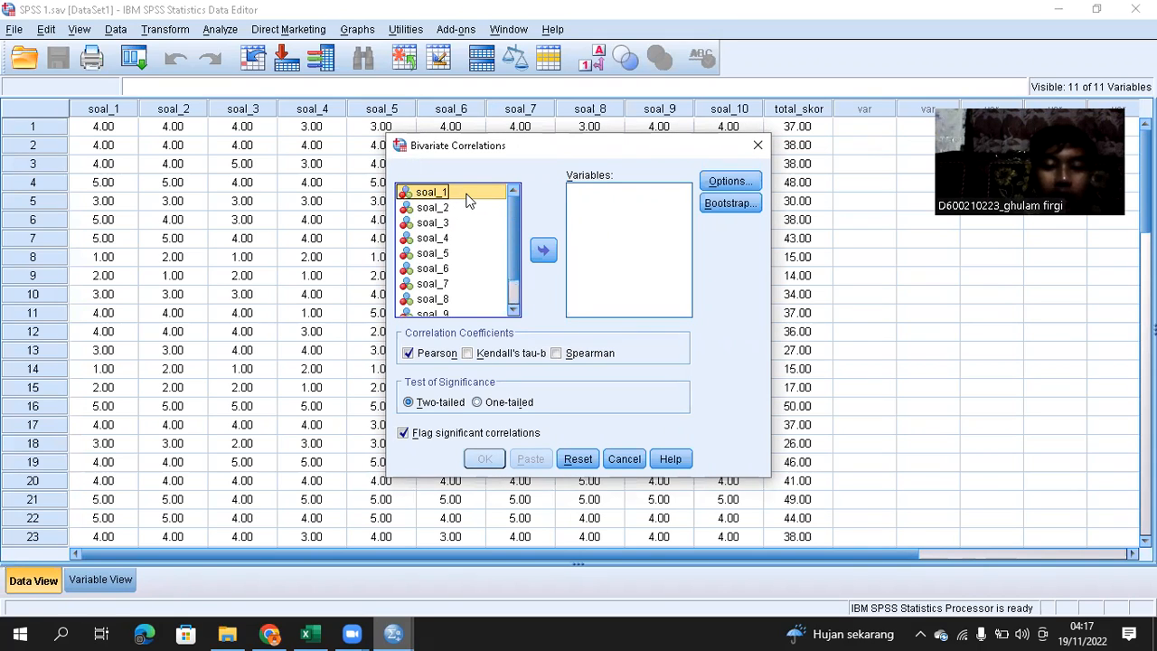
pyautogui.scroll(-1, 447, 191)
pyautogui.scroll(1, 446, 197)
pyautogui.scroll(-1, 458, 189)
pyautogui.scroll(1, 459, 189)
pyautogui.moveTo(439, 219); pyautogui.dragTo(439, 242)
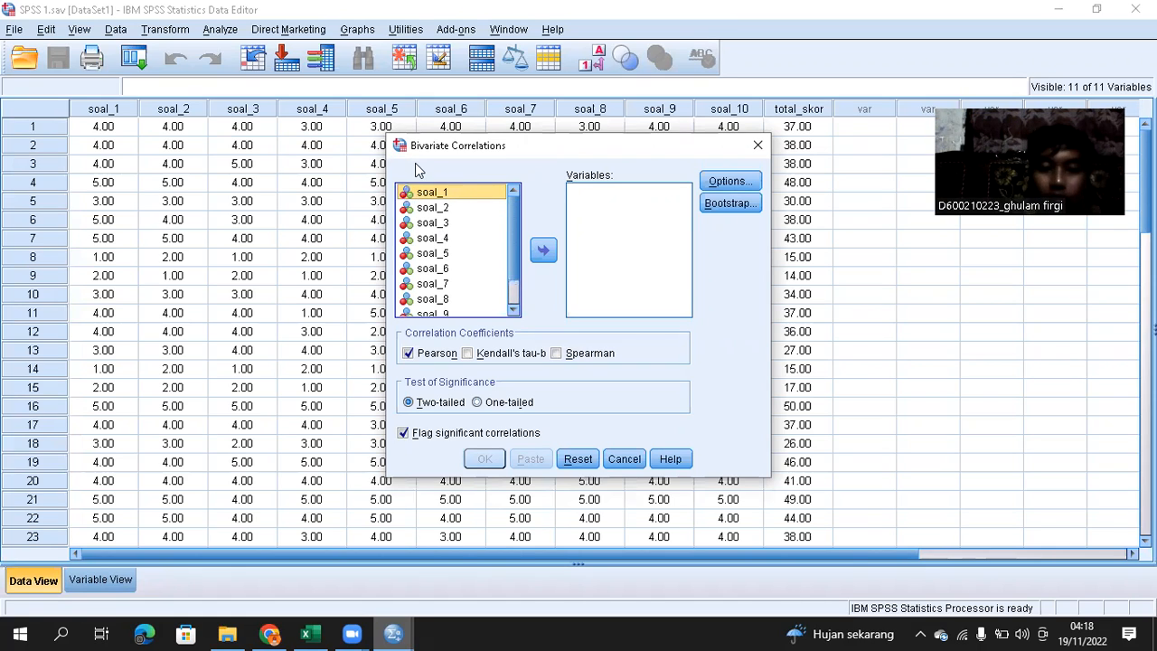
# - Add soal_1 through soal_10 and total_skor to the bivariate correlation variables and close the dialog without running it
pyautogui.hotkey('shift', 'Down')
pyautogui.hotkey('shift', 'Down')
pyautogui.hotkey('shift', 'Down')
pyautogui.hotkey('shift', 'Down')
pyautogui.hotkey('shift', 'Down')
pyautogui.hotkey('shift', 'Down')
pyautogui.hotkey('shift', 'Down')
pyautogui.hotkey('shift', 'Down')
pyautogui.hotkey('shift', 'Down')
pyautogui.hotkey('shift', 'Down')
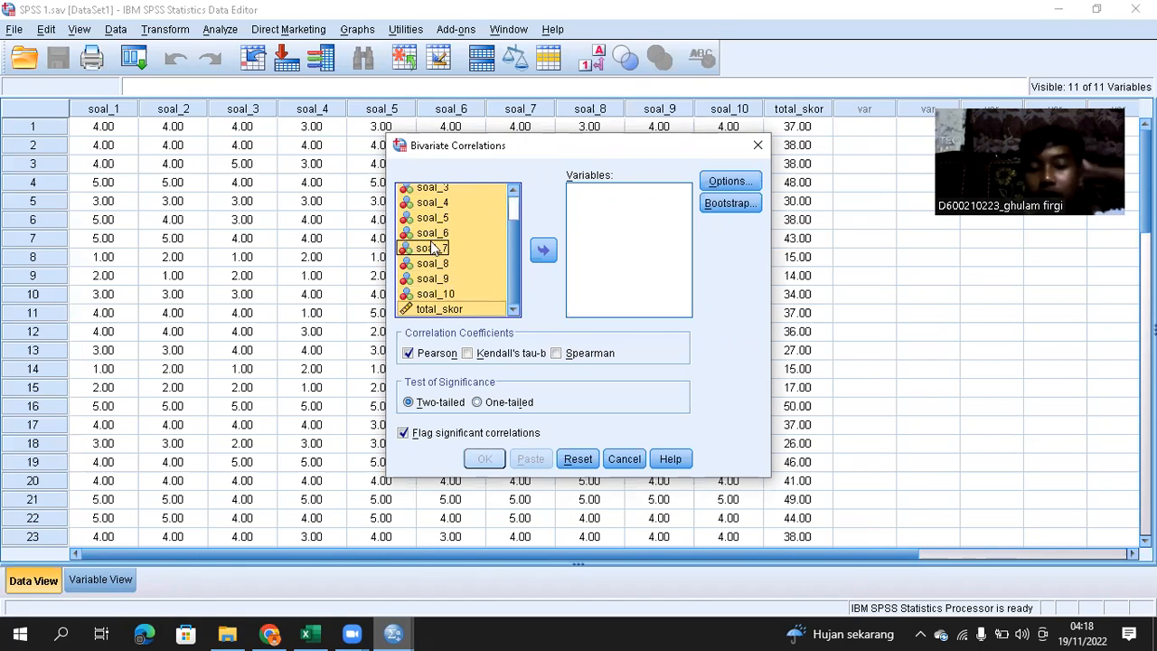
pyautogui.click(543, 252)
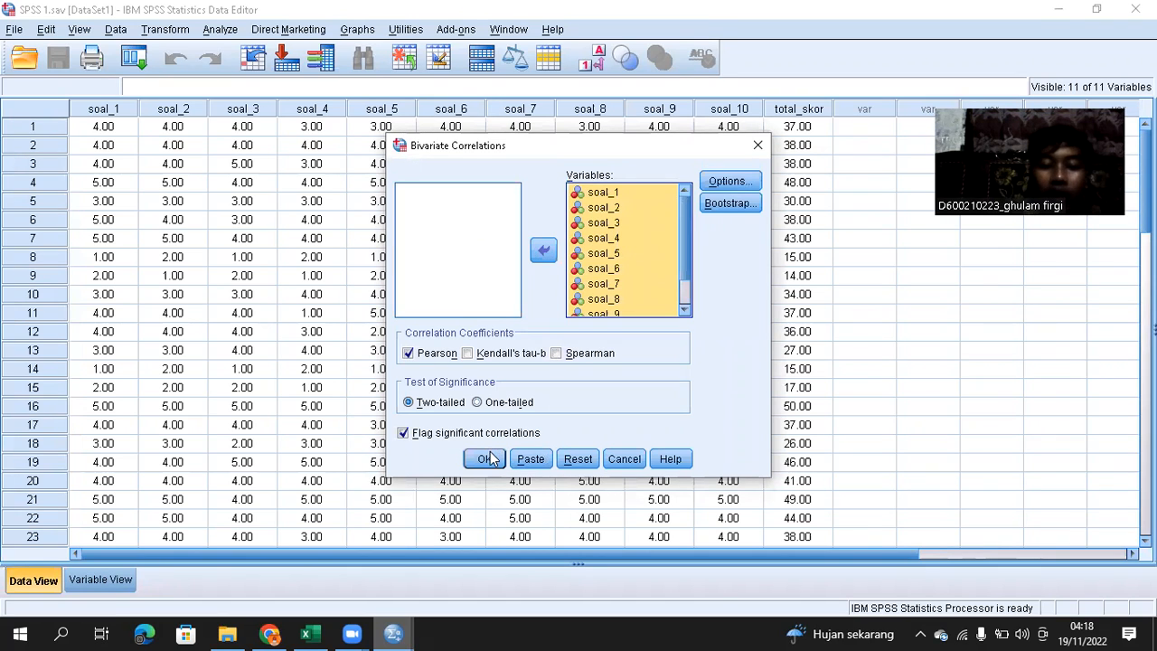
pyautogui.click(757, 147)
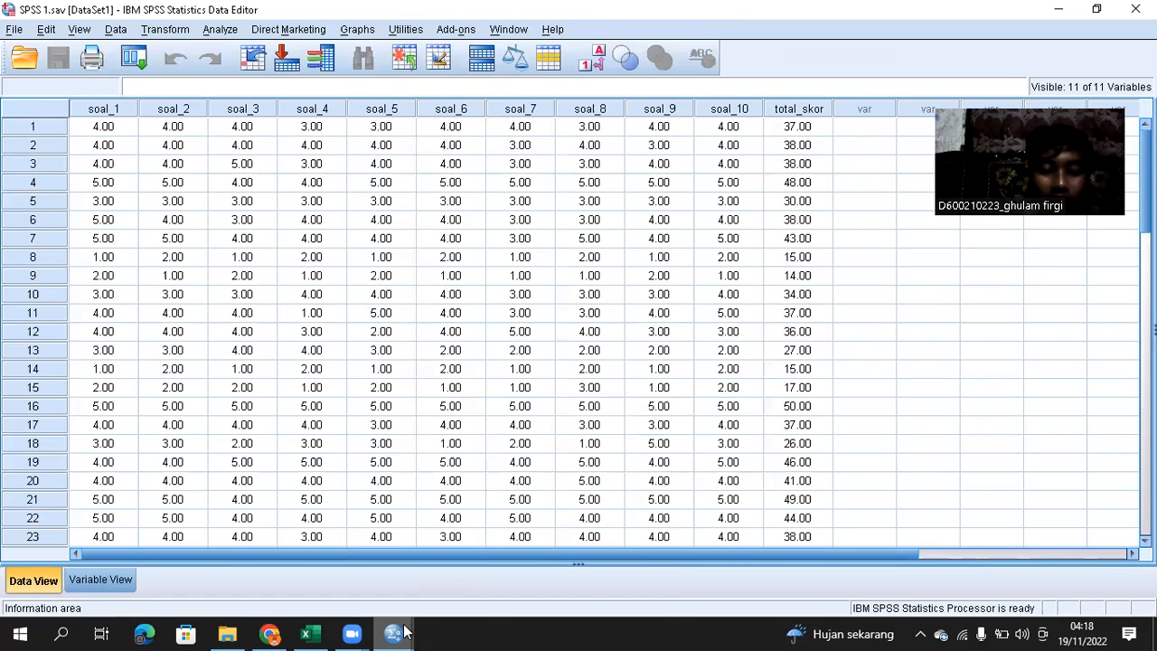
# - Open the Correlations pivot table from the SPSS output and examine the item correlations down to the total_skor row
pyautogui.moveTo(402, 631)
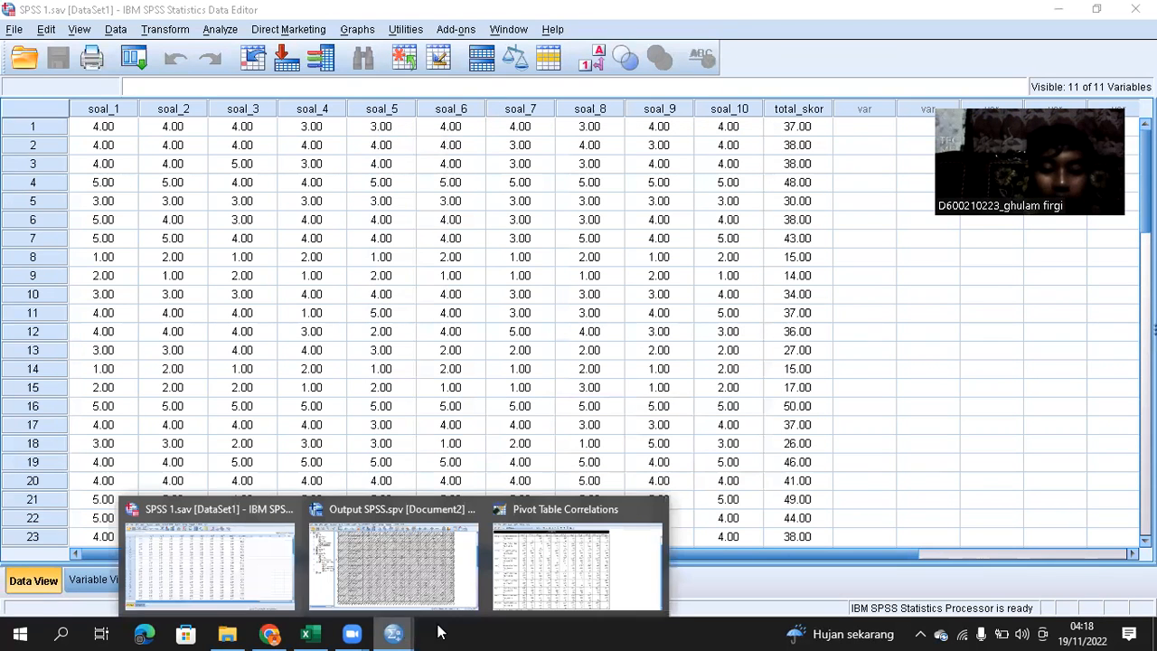
pyautogui.click(457, 574)
pyautogui.scroll(-5, 484, 378)
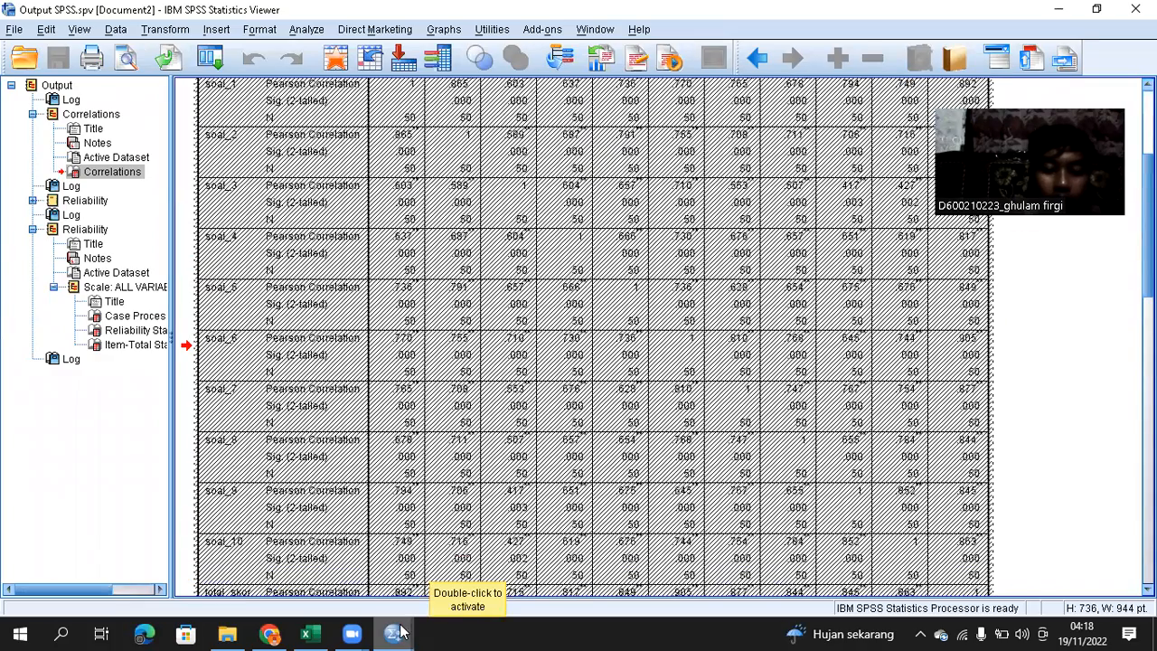
pyautogui.moveTo(400, 631)
pyautogui.click(584, 556)
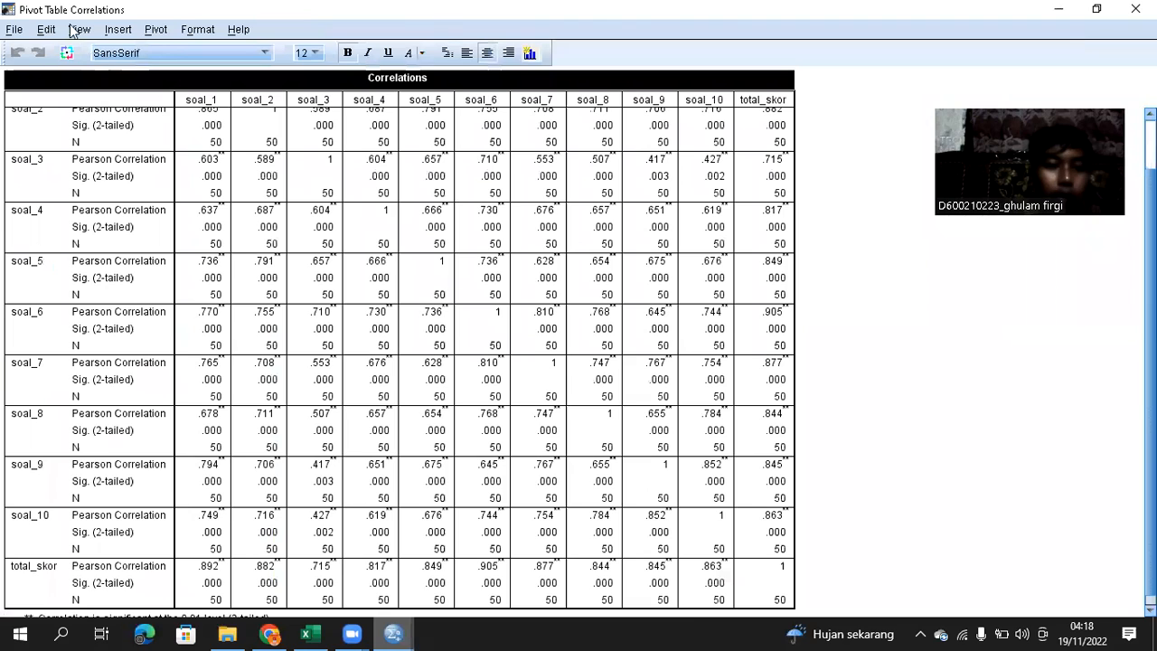
pyautogui.scroll(3, 243, 160)
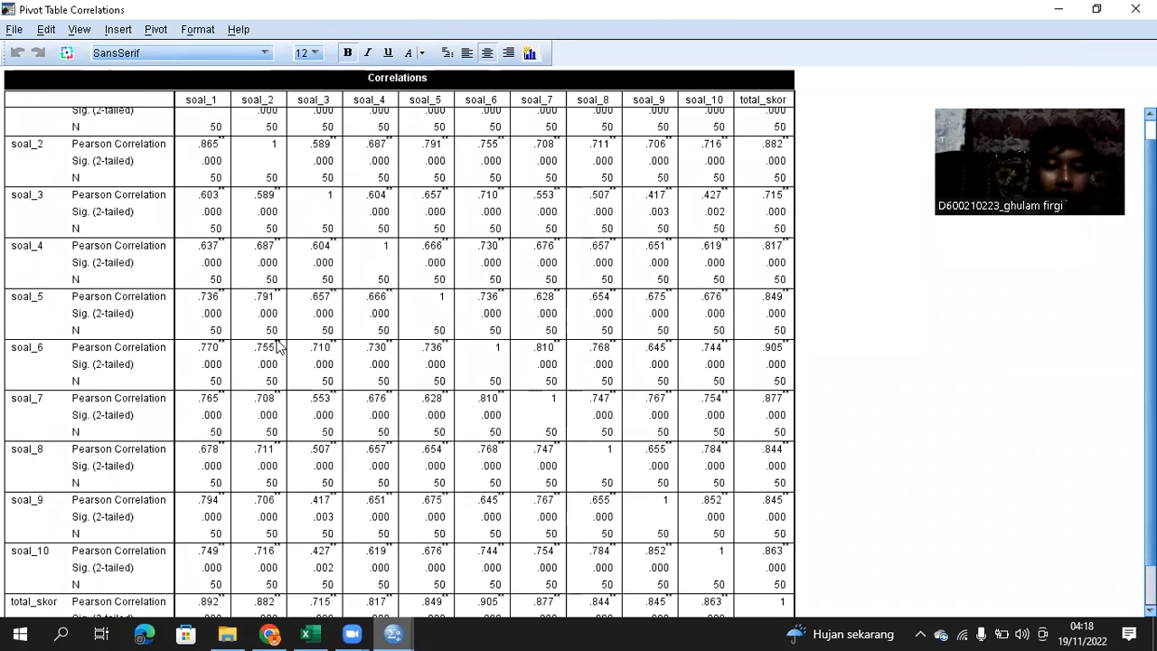
pyautogui.scroll(1, 275, 335)
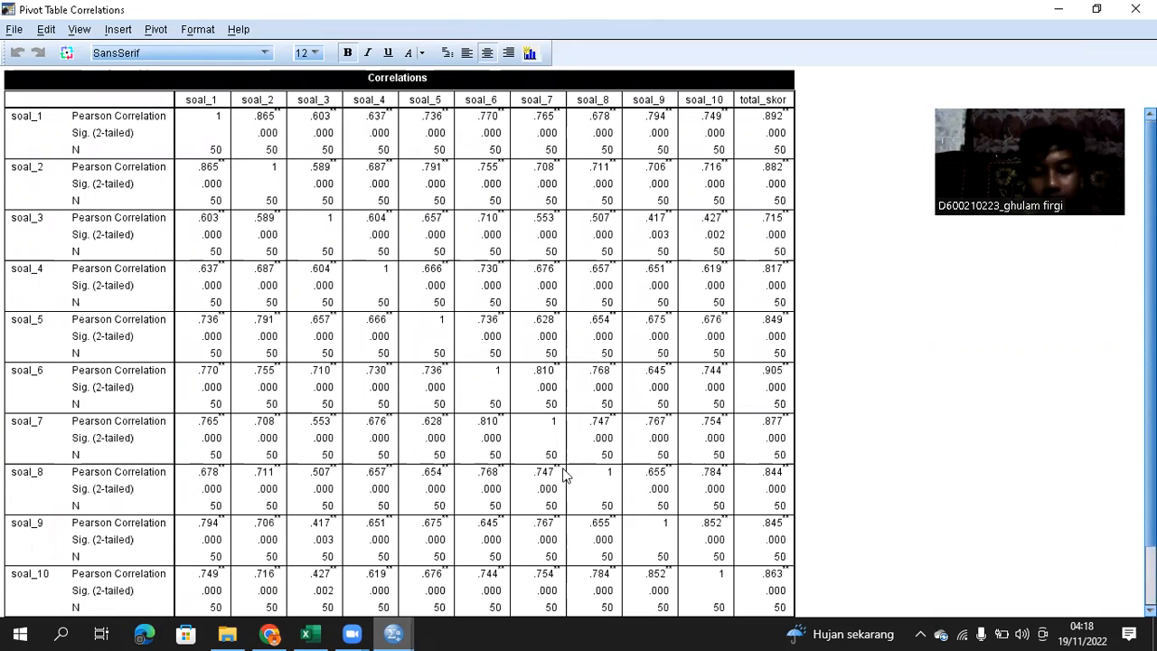
pyautogui.scroll(-1, 496, 430)
pyautogui.scroll(-5, 496, 429)
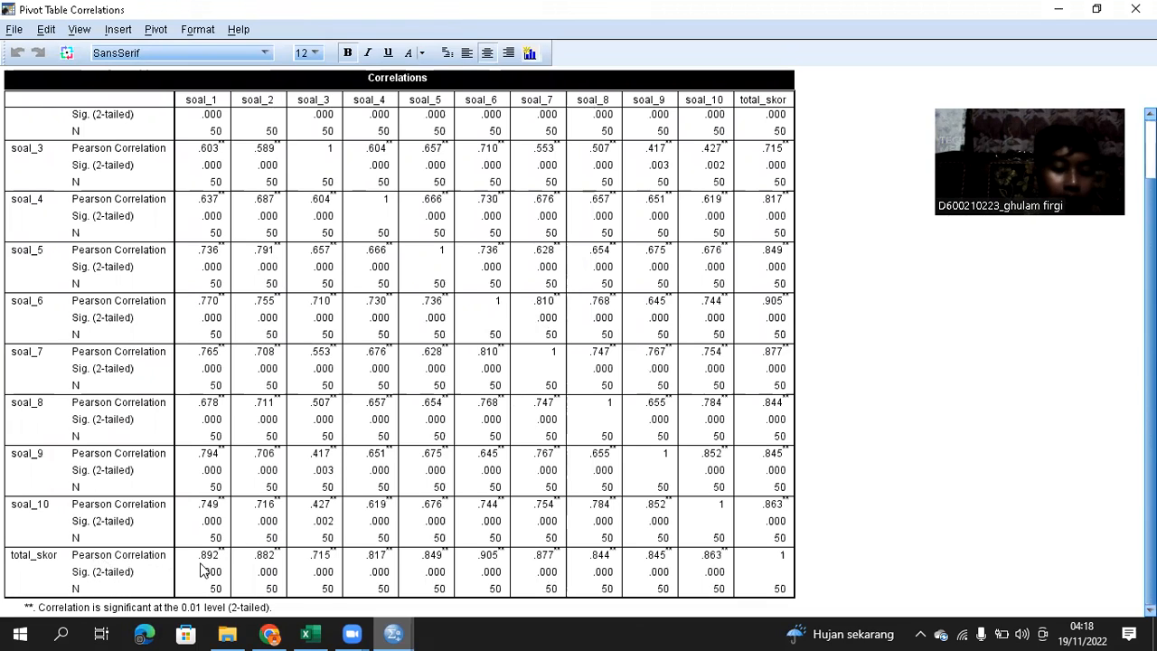
# - Copy the total_skor row's Pearson correlations for soal_1 to soal_10 and switch to the Uji Validitas sheet in Excel
pyautogui.moveTo(202, 561); pyautogui.dragTo(733, 560)
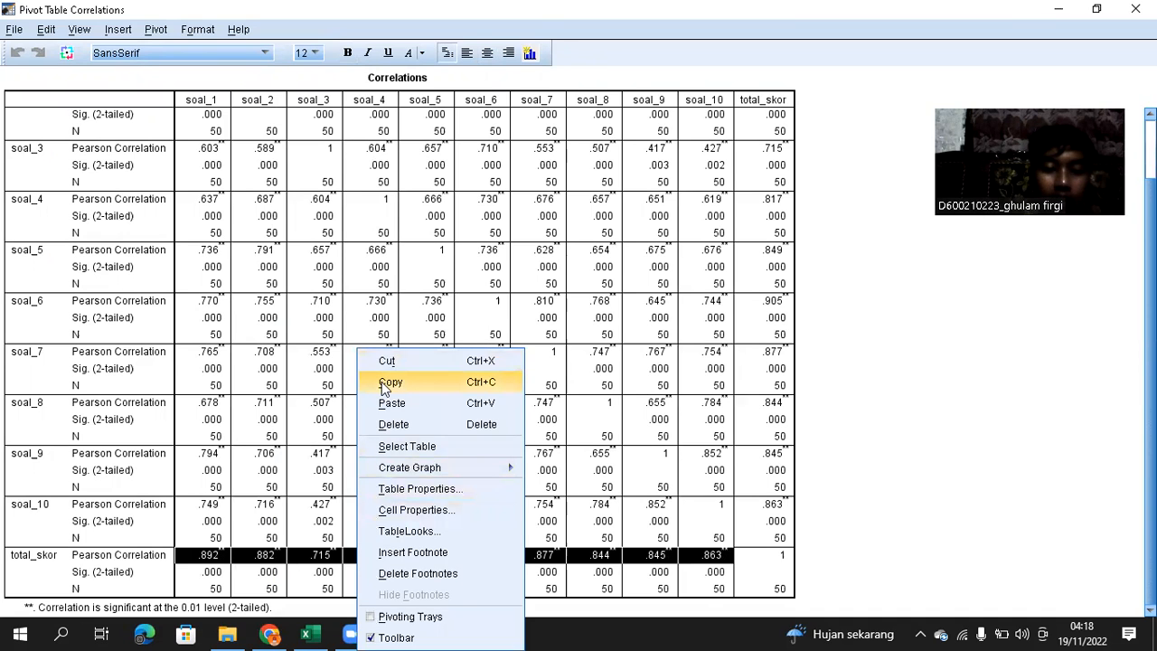
pyautogui.click(388, 382)
pyautogui.click(333, 633)
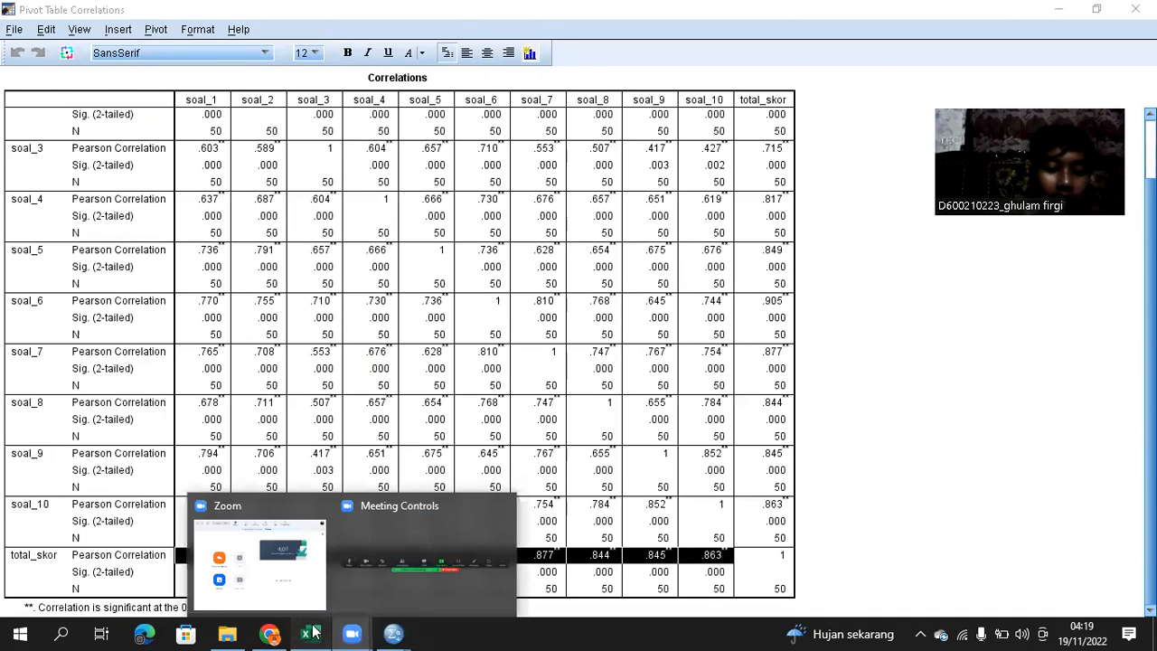
pyautogui.click(309, 633)
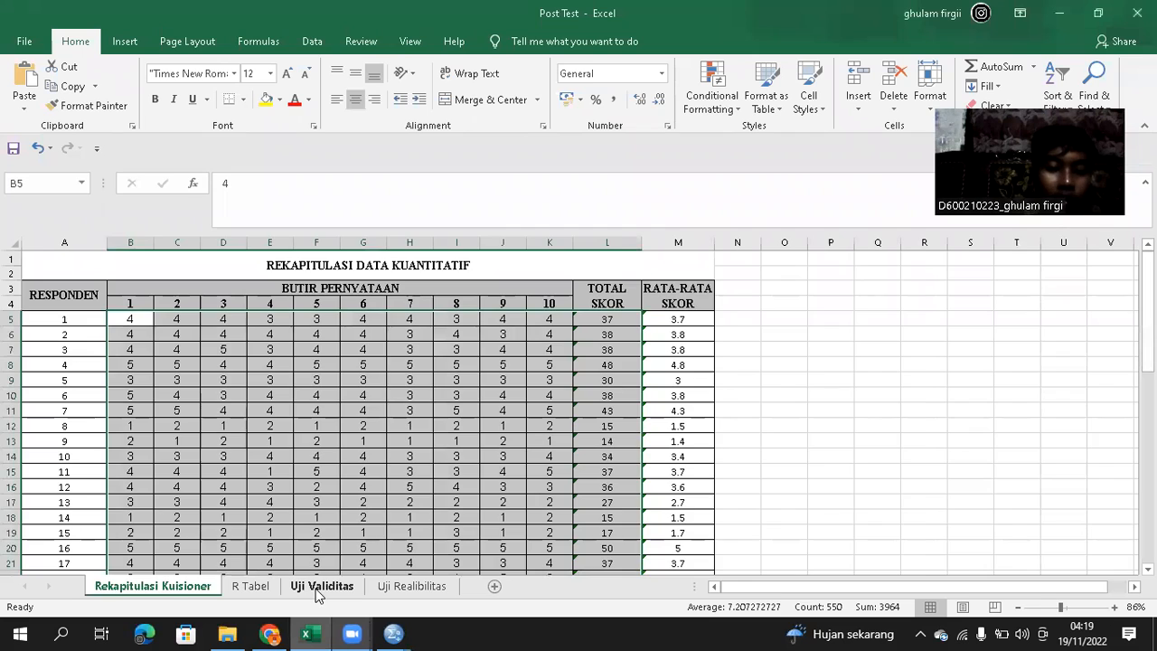
pyautogui.click(320, 588)
pyautogui.scroll(-2, 362, 443)
pyautogui.scroll(1, 137, 347)
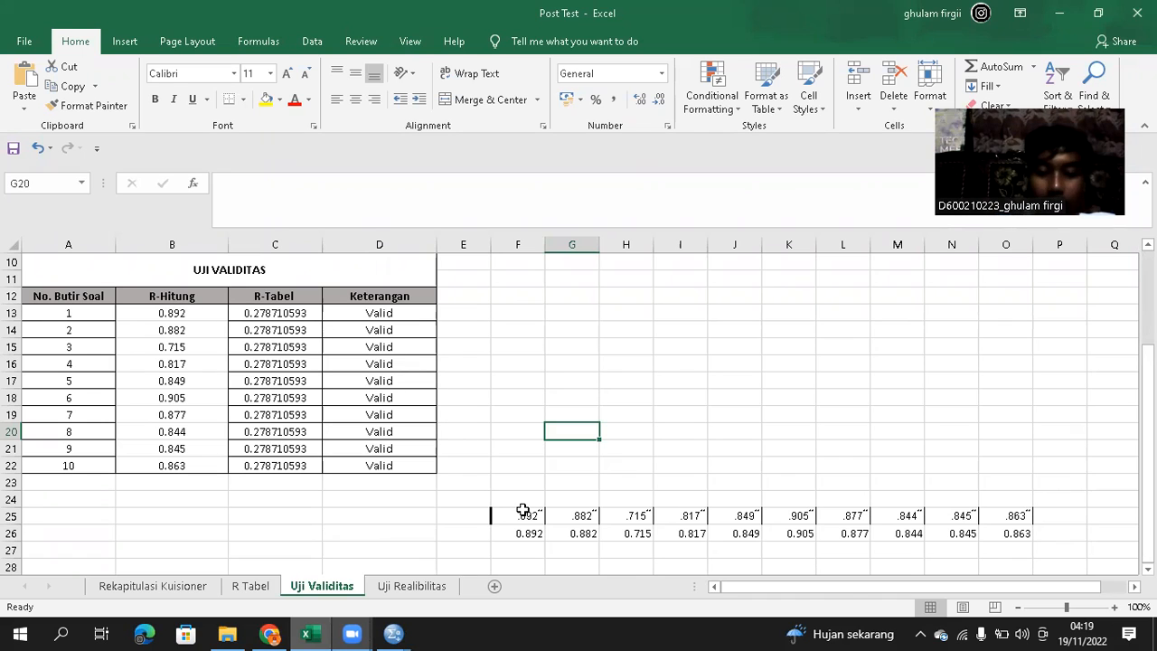
# - Examine the raw SPSS correlations in F25:O25 and compare them with the plain decimal values in row 26
pyautogui.moveTo(496, 509); pyautogui.dragTo(1067, 516)
pyautogui.click(956, 412)
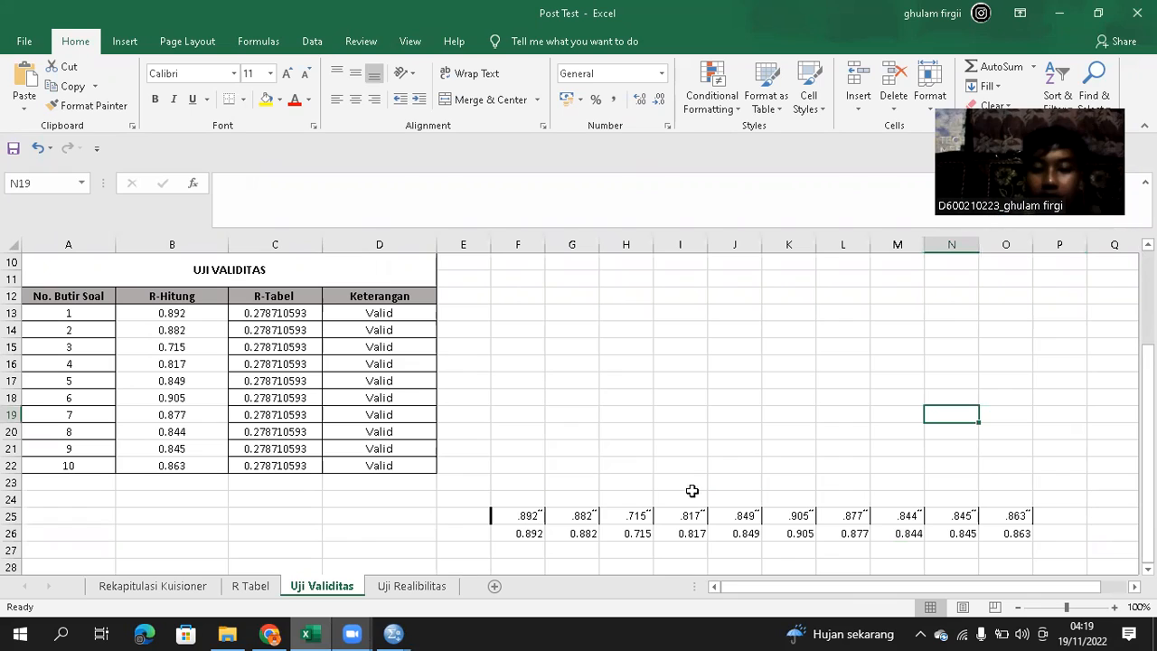
pyautogui.moveTo(520, 514); pyautogui.dragTo(992, 516)
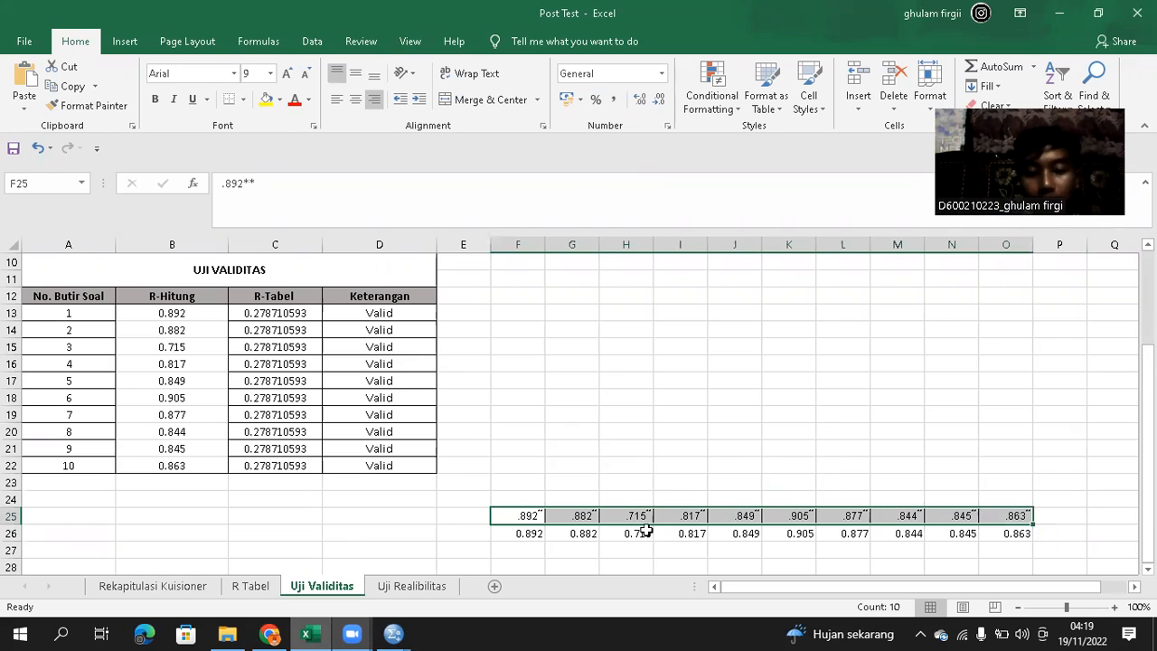
pyautogui.click(552, 549)
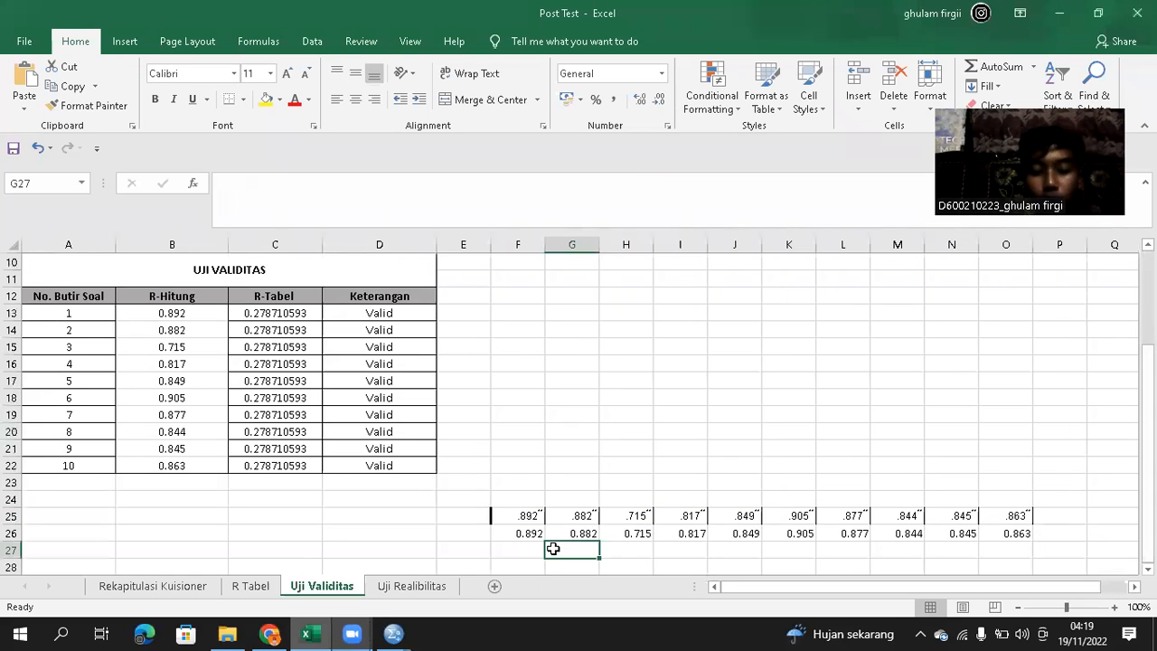
pyautogui.click(523, 512)
pyautogui.click(521, 532)
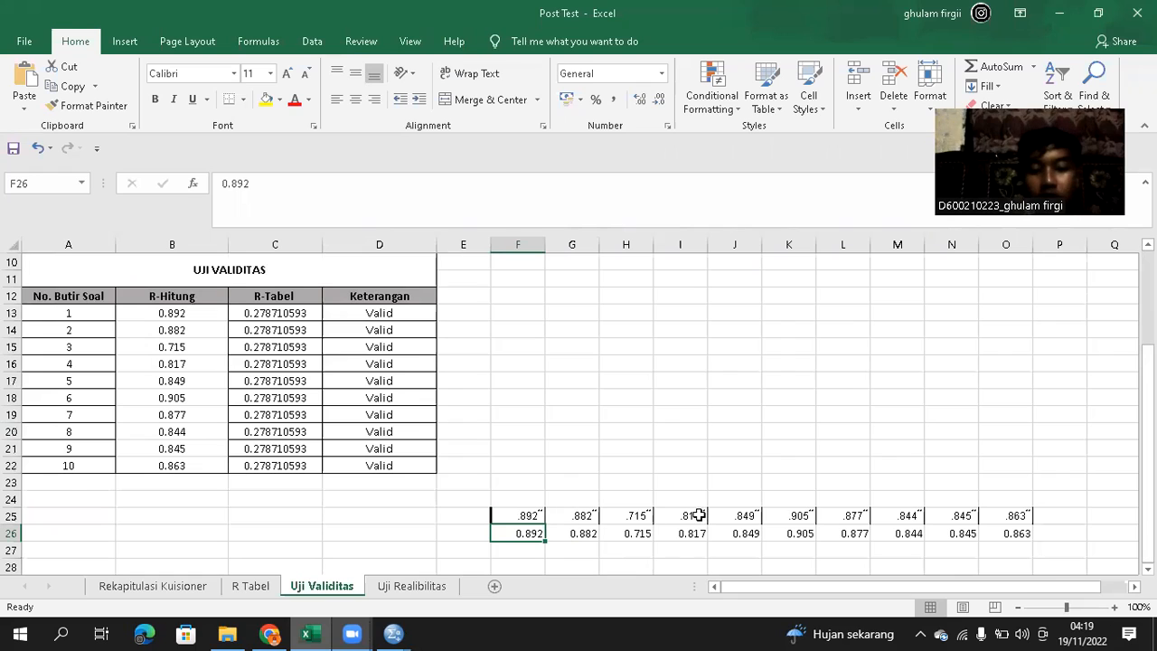
# - Review the decimal coefficients in F26:O26 and their destination in the R-Hitung column starting at B13
pyautogui.moveTo(656, 521); pyautogui.dragTo(1005, 533)
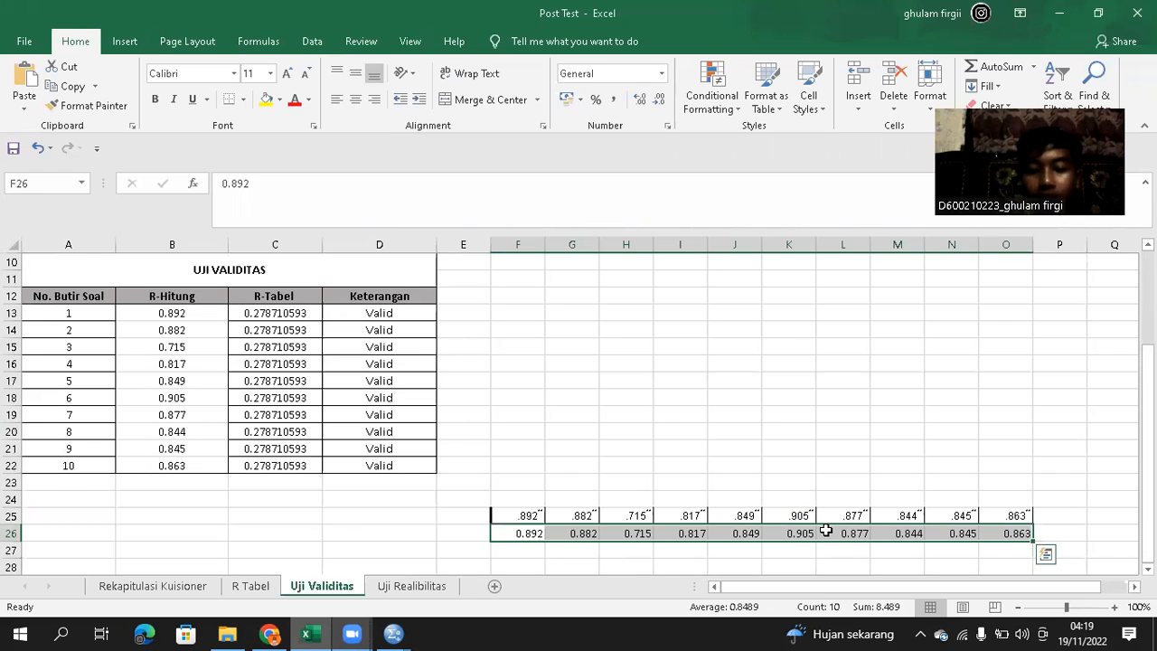
pyautogui.rightClick(692, 533)
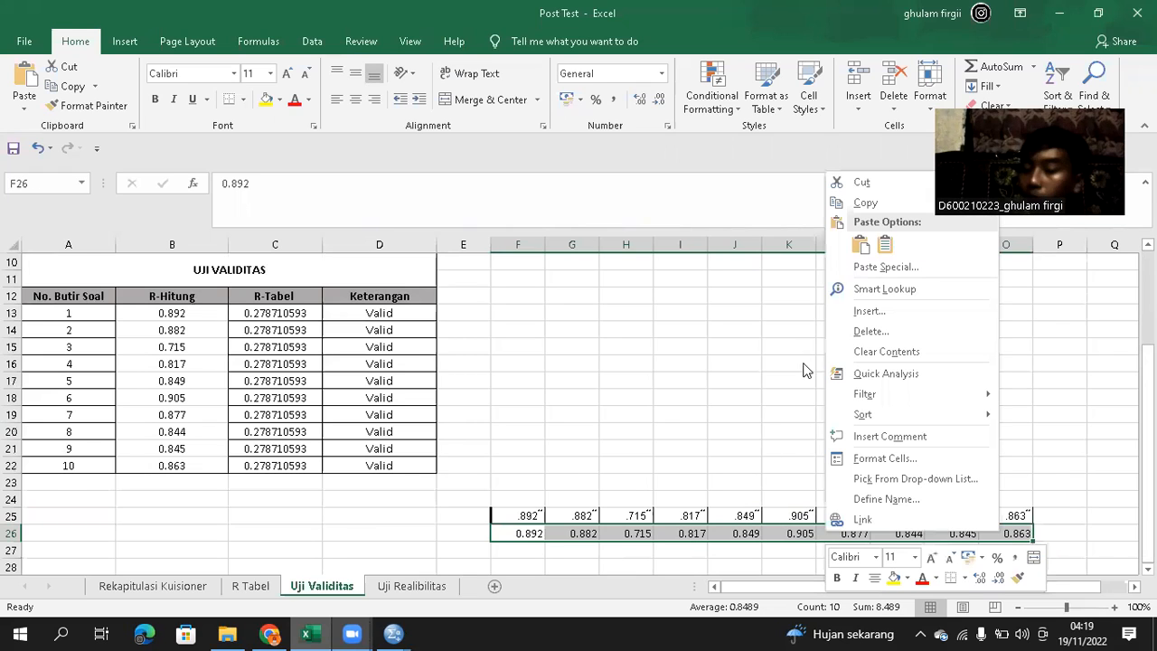
pyautogui.rightClick(196, 318)
pyautogui.click(165, 509)
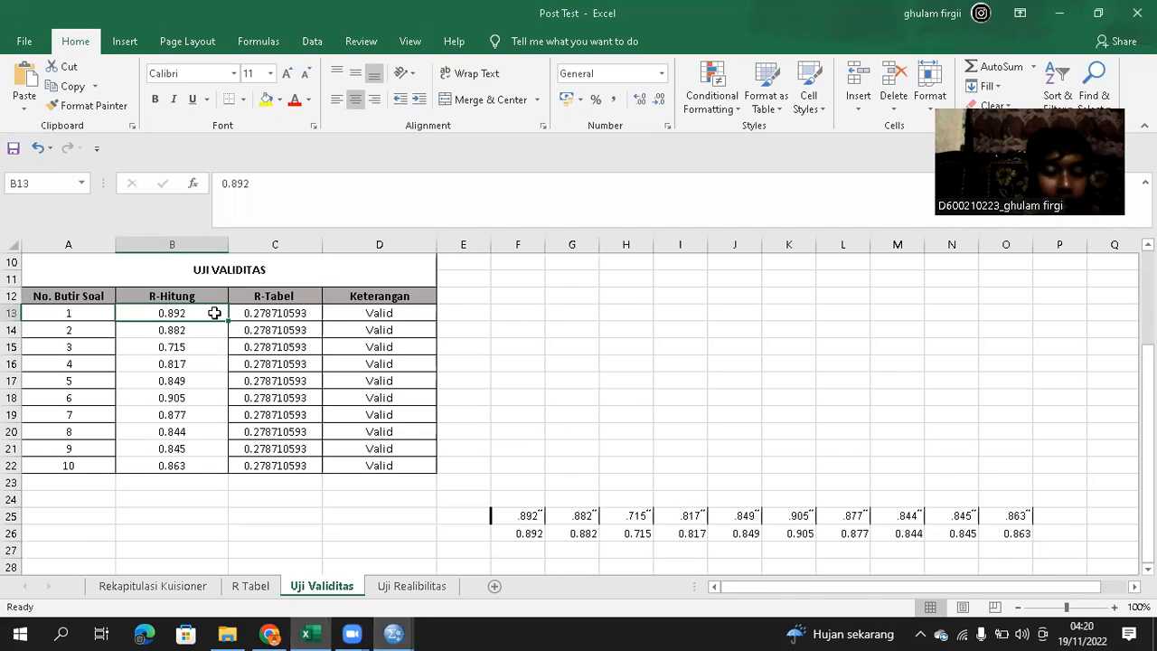
# - Compare item 1's R-Hitung with its R-Tabel value and check it against the total_skor row of the SPSS pivot table
pyautogui.moveTo(215, 313); pyautogui.dragTo(240, 313)
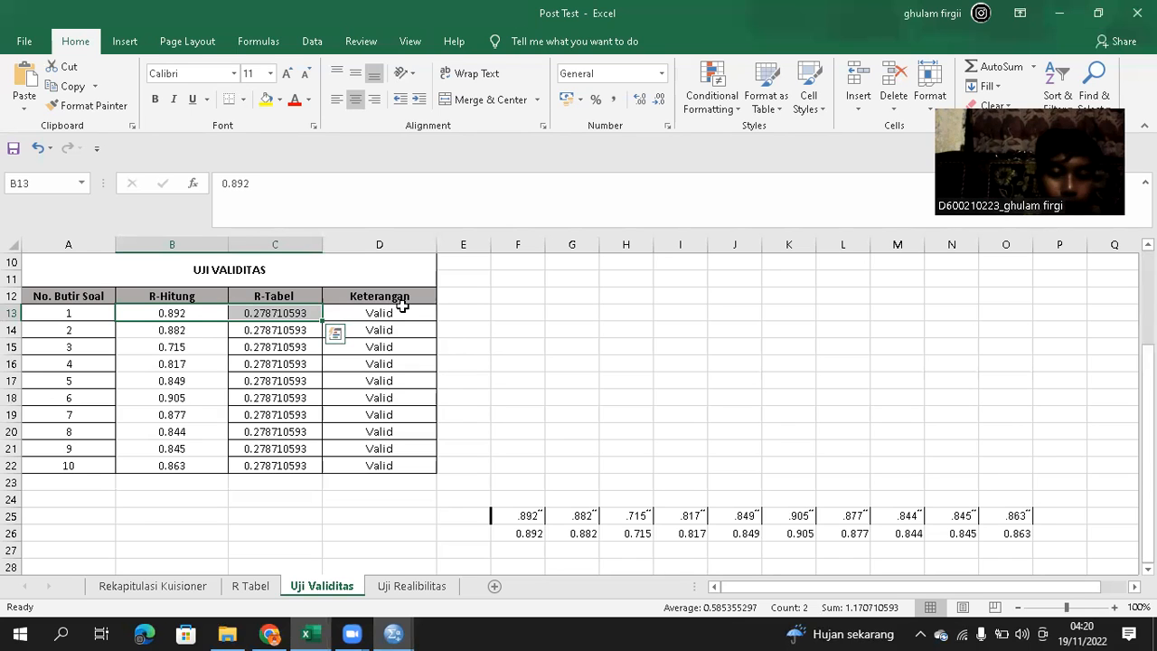
pyautogui.click(391, 633)
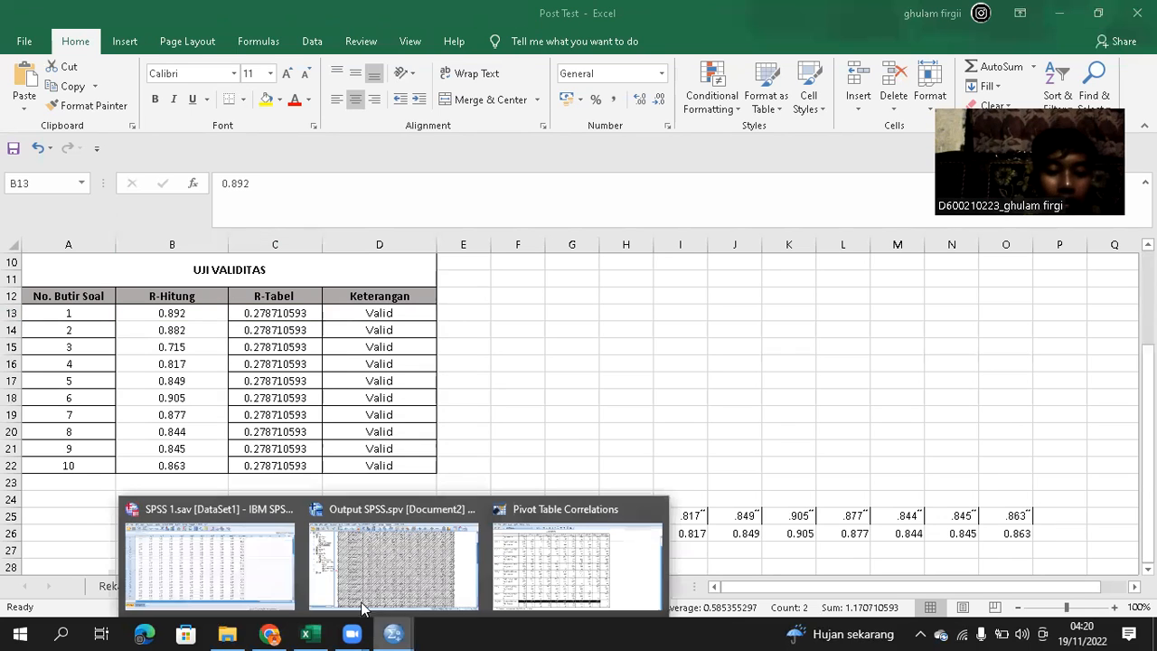
pyautogui.click(538, 553)
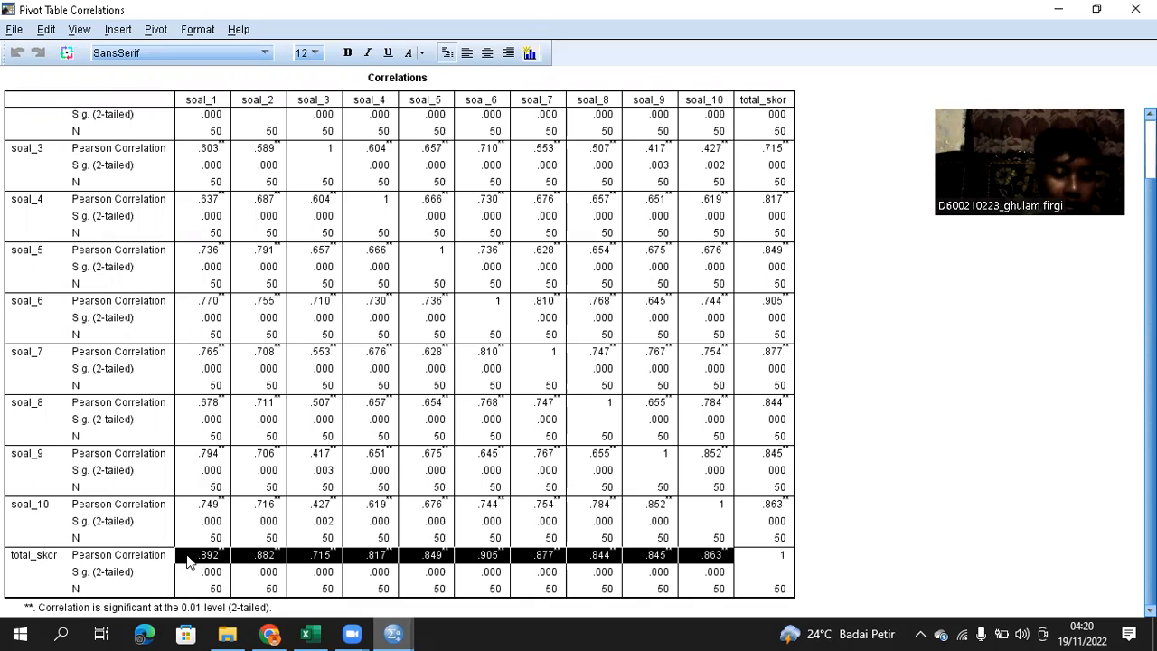
pyautogui.click(317, 633)
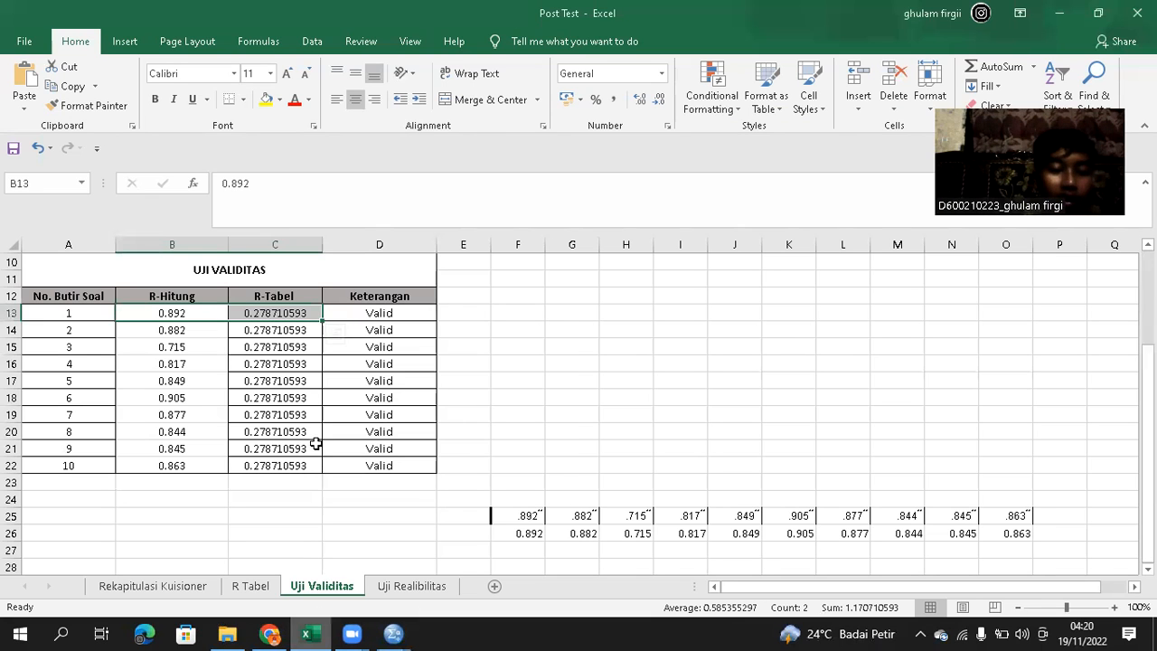
# - Review the Keterangan column of the Uji Validitas table, comparing each item's R-Hitung with its R-Tabel value
pyautogui.click(377, 309)
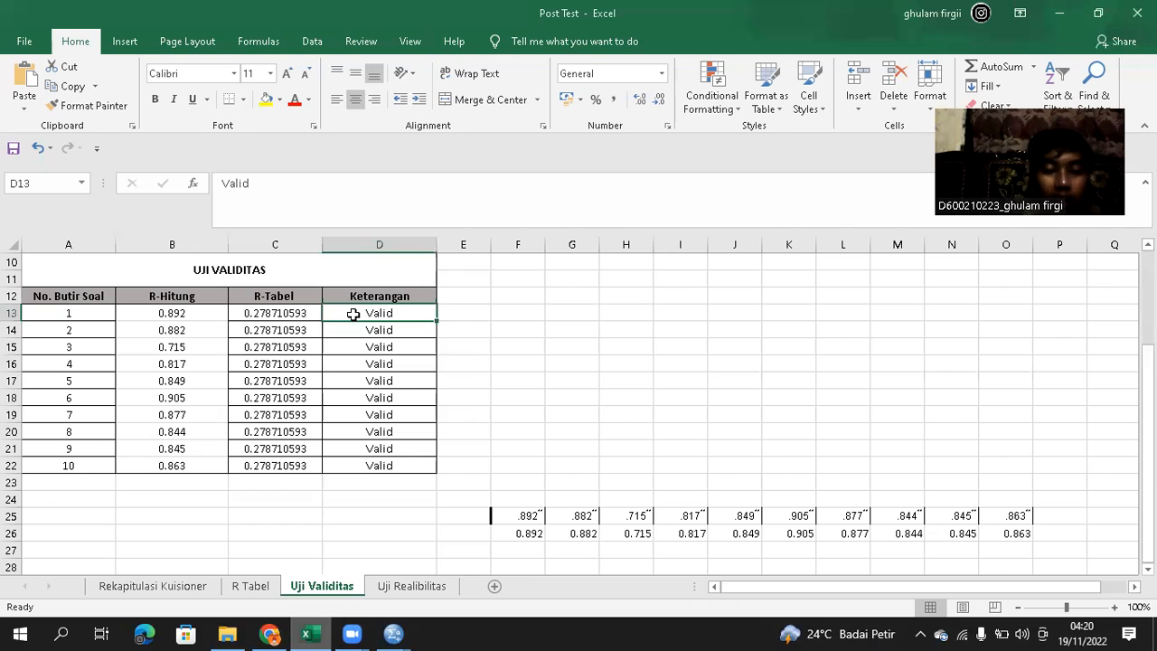
pyautogui.moveTo(175, 329); pyautogui.dragTo(271, 329)
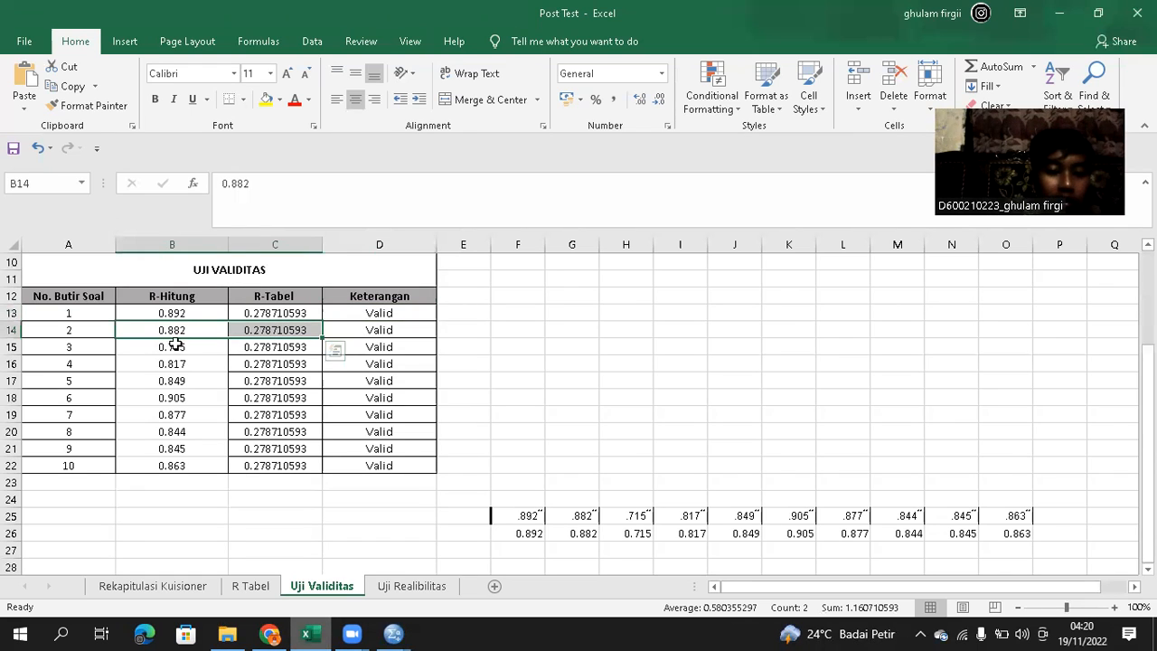
pyautogui.moveTo(159, 348); pyautogui.dragTo(345, 363)
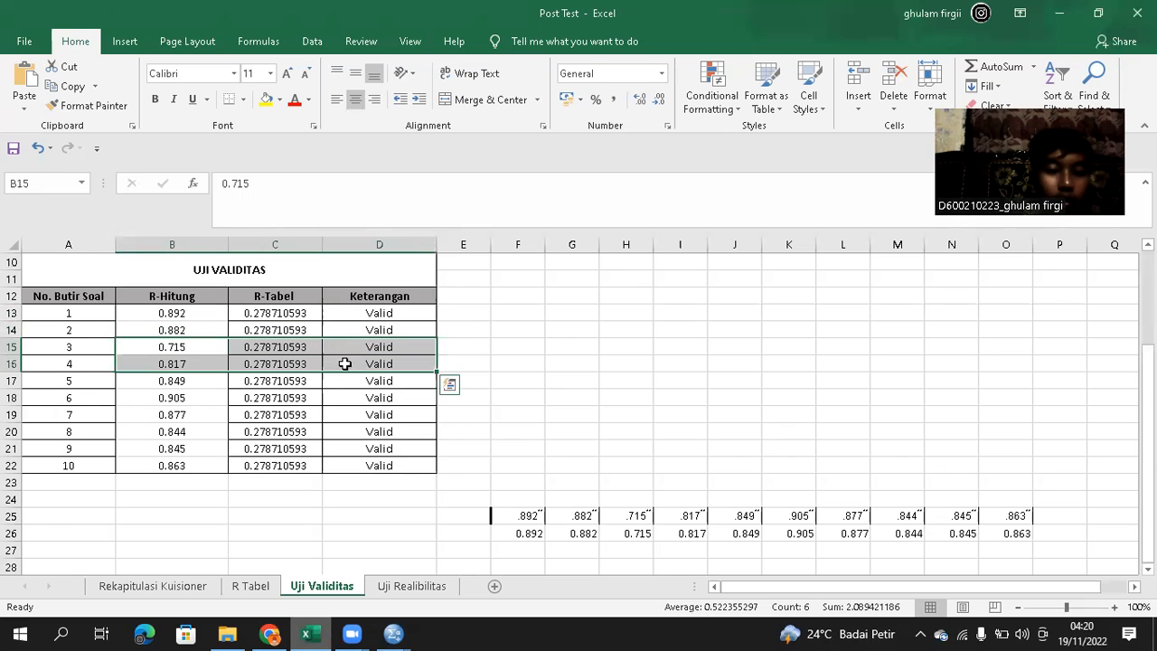
pyautogui.click(577, 386)
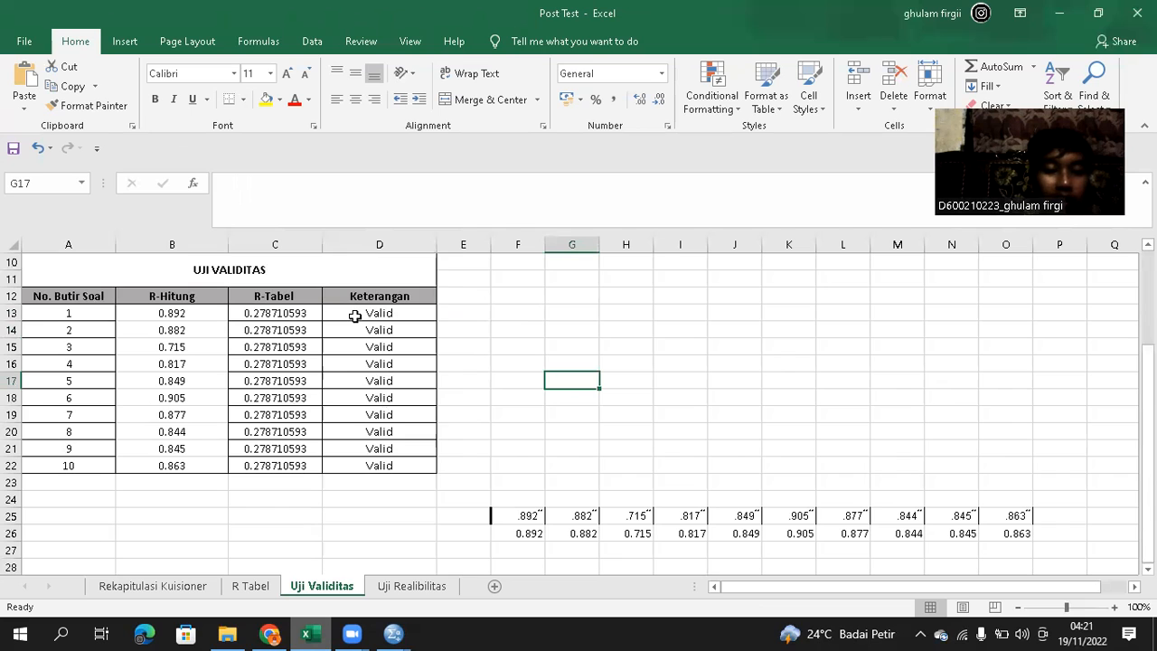
pyautogui.scroll(3, 356, 315)
pyautogui.scroll(-4, 355, 316)
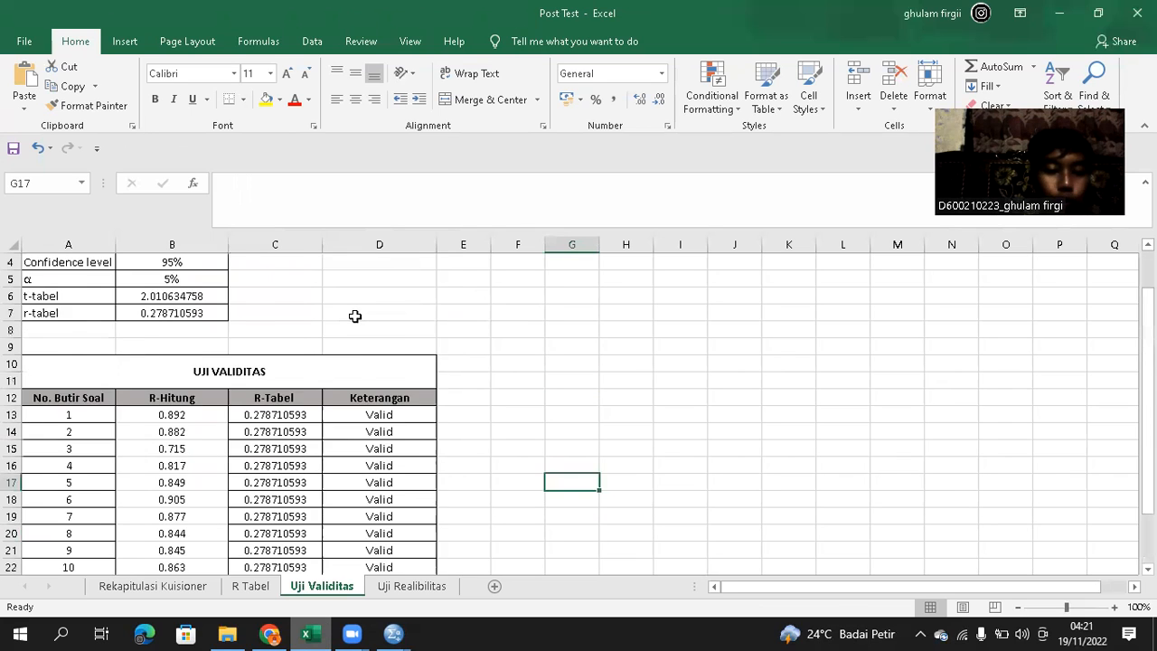
pyautogui.scroll(2, 355, 315)
pyautogui.moveTo(377, 365); pyautogui.dragTo(376, 517)
pyautogui.click(535, 481)
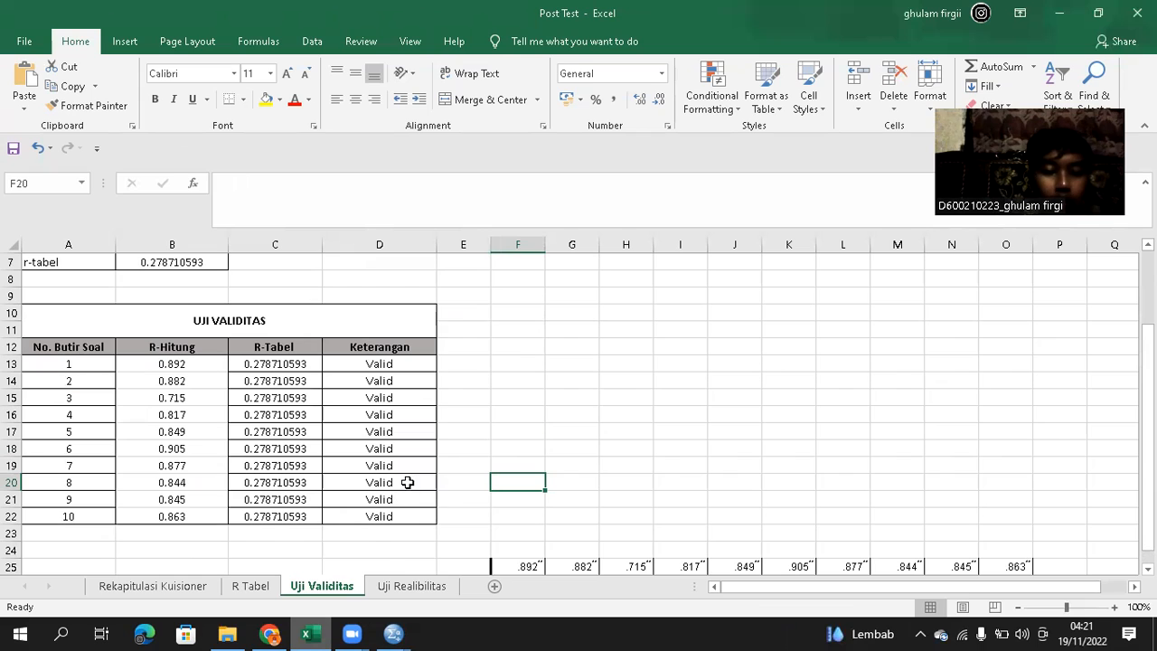
# - Switch to the Uji Realibilitas sheet and examine the Alpha row of its summary table in A1:C3
pyautogui.click(391, 589)
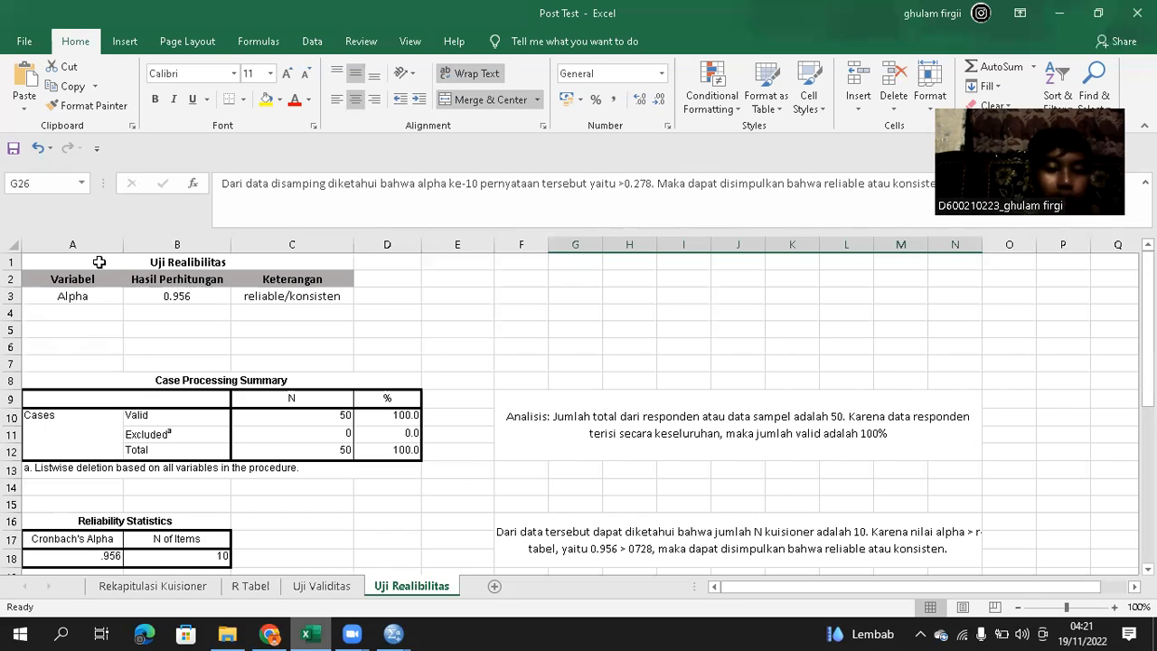
pyautogui.moveTo(99, 262); pyautogui.dragTo(191, 289)
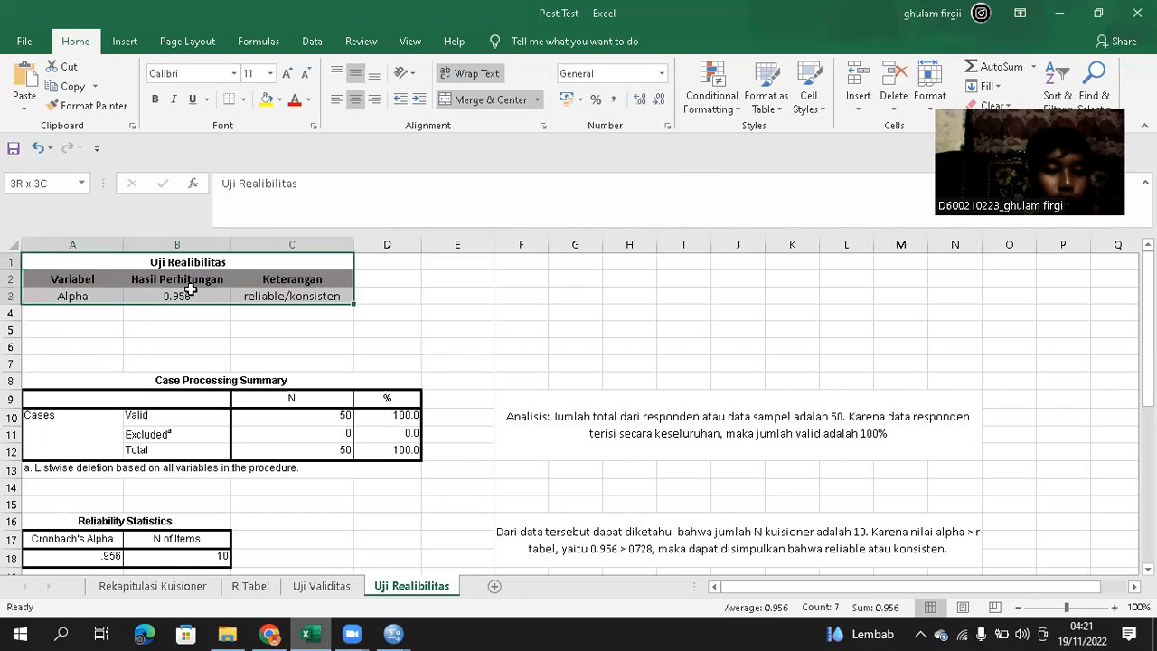
pyautogui.click(388, 328)
pyautogui.moveTo(120, 260); pyautogui.dragTo(211, 296)
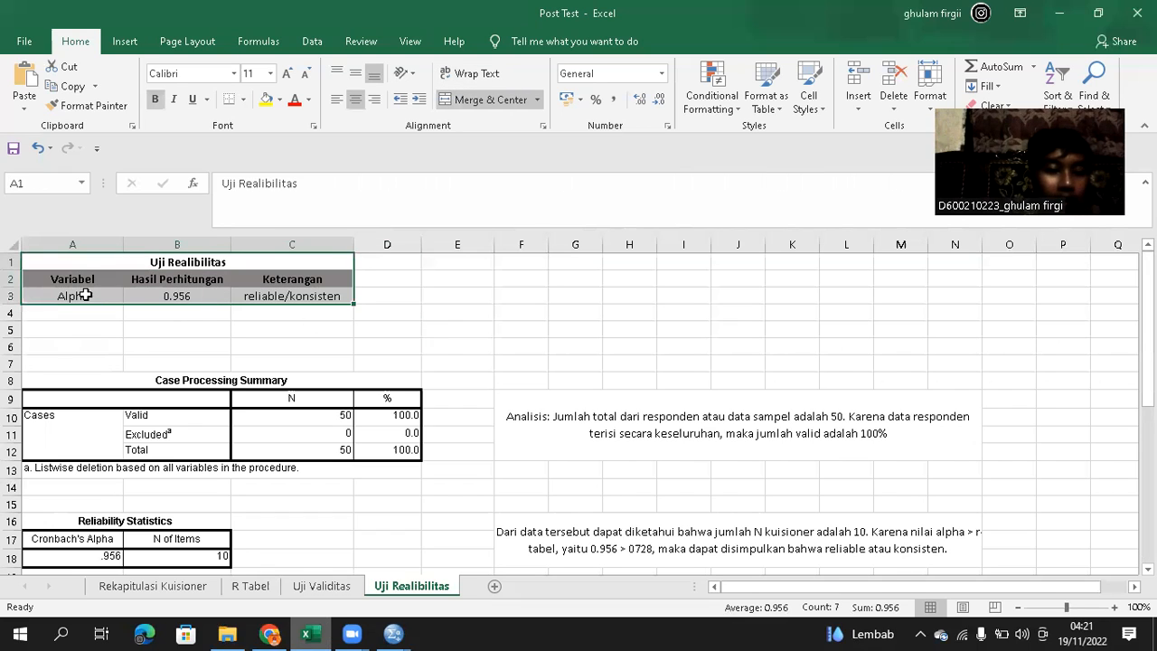
pyautogui.click(416, 315)
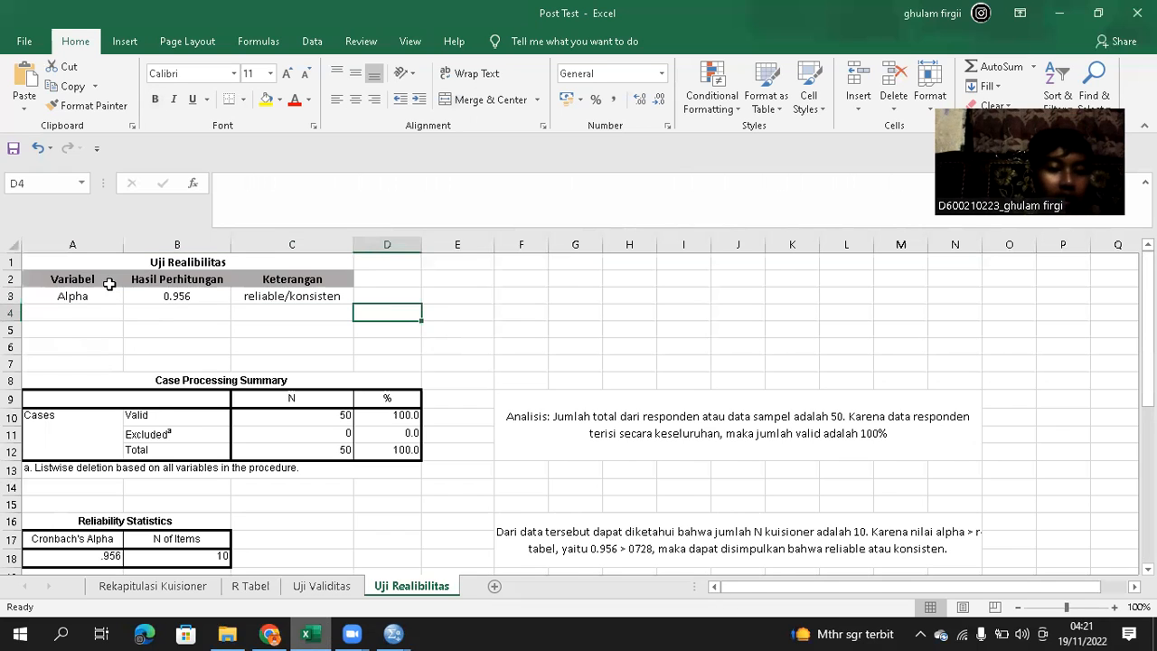
pyautogui.click(182, 297)
pyautogui.click(84, 295)
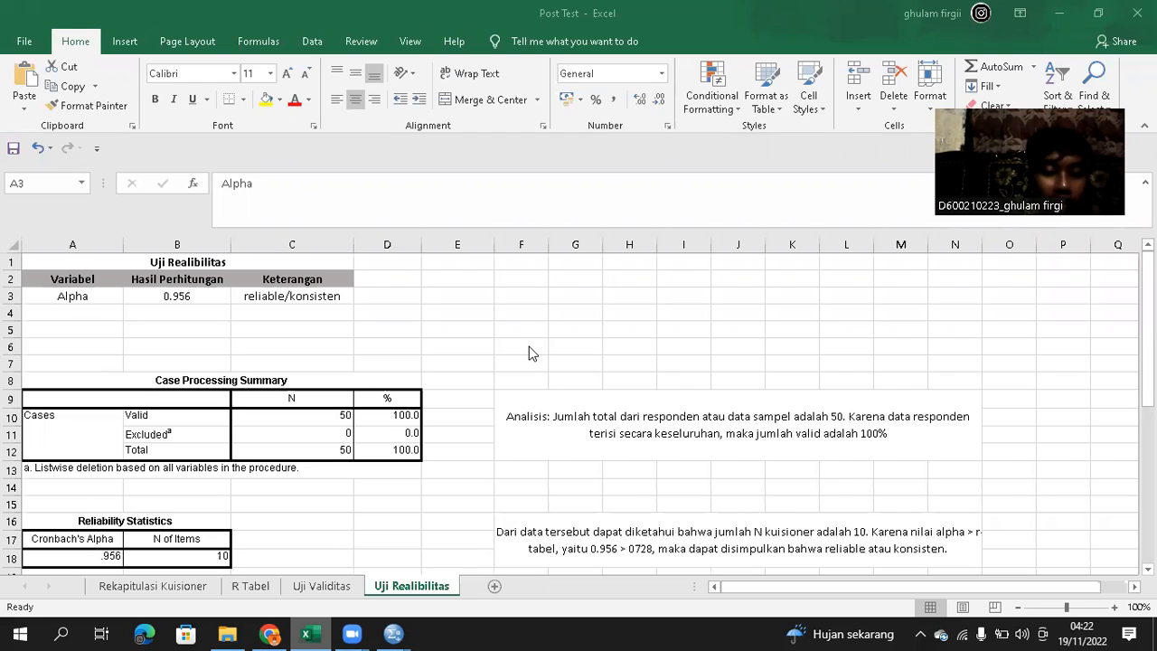
# - Return to the Rekapitulasi Kuisioner sheet and review the selected scores down to the last respondent
pyautogui.click(207, 586)
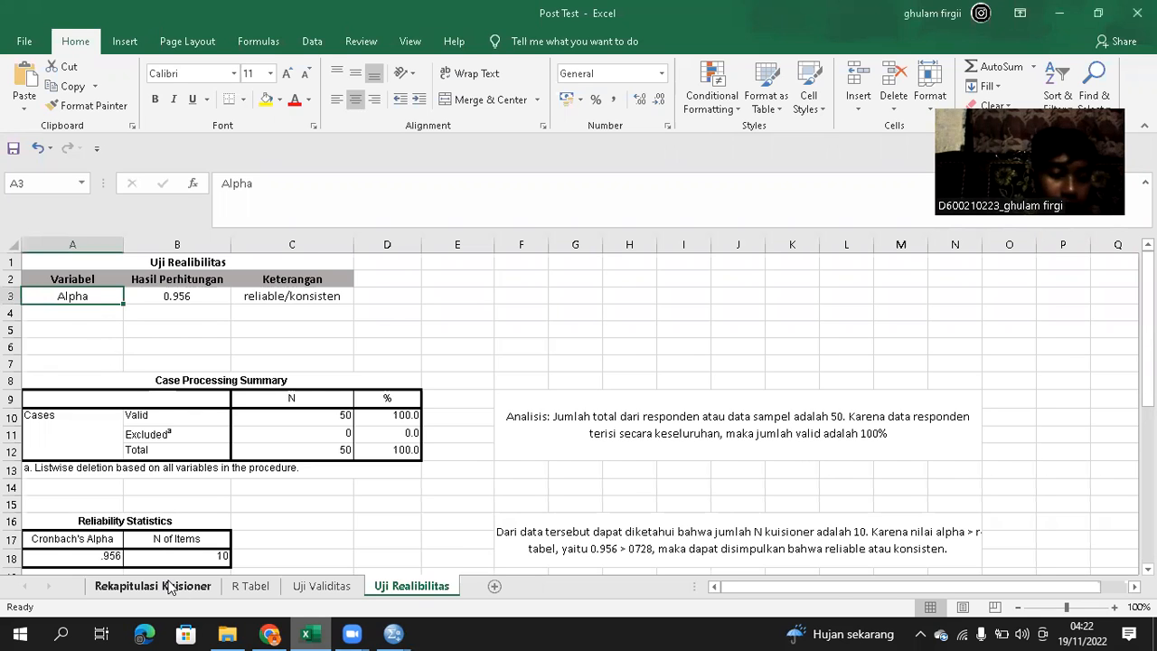
pyautogui.click(168, 585)
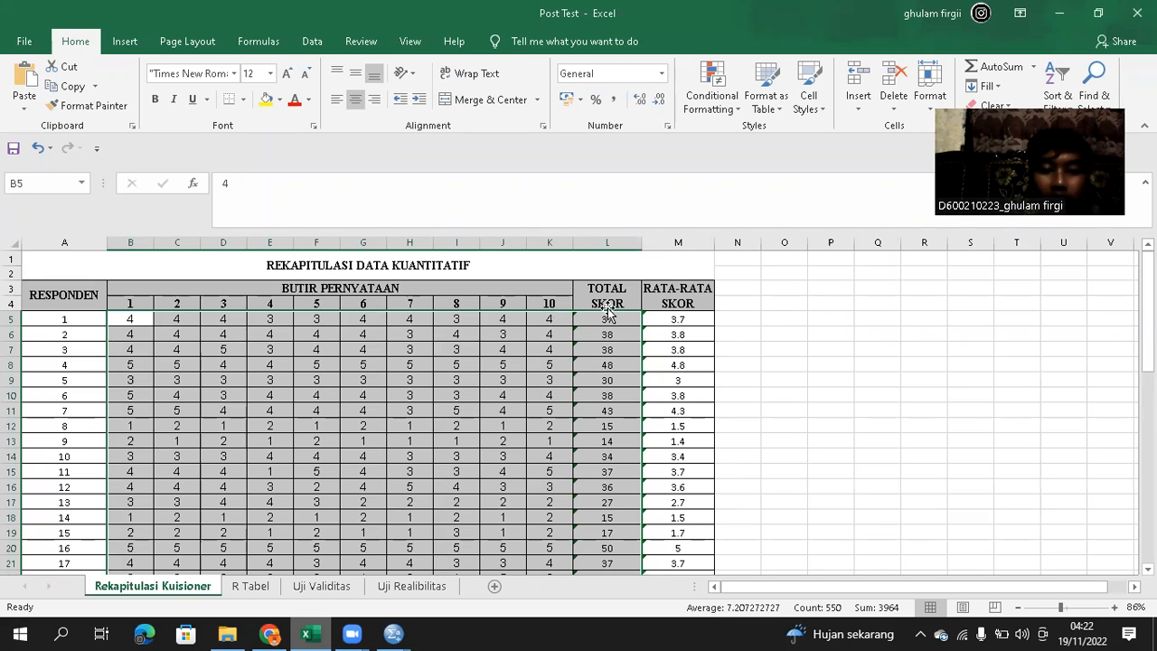
pyautogui.scroll(-15, 517, 446)
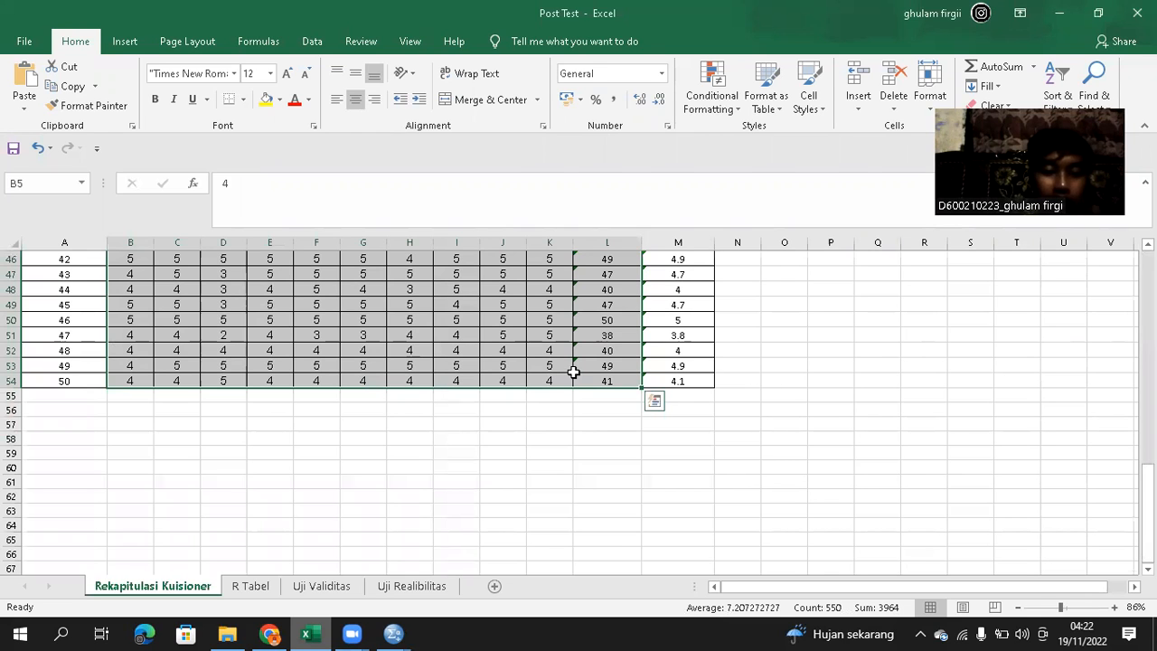
# - Switch to the SPSS Data Editor and review the soal_1 to soal_10 and total_skor data
pyautogui.scroll(5, 517, 421)
pyautogui.click(409, 632)
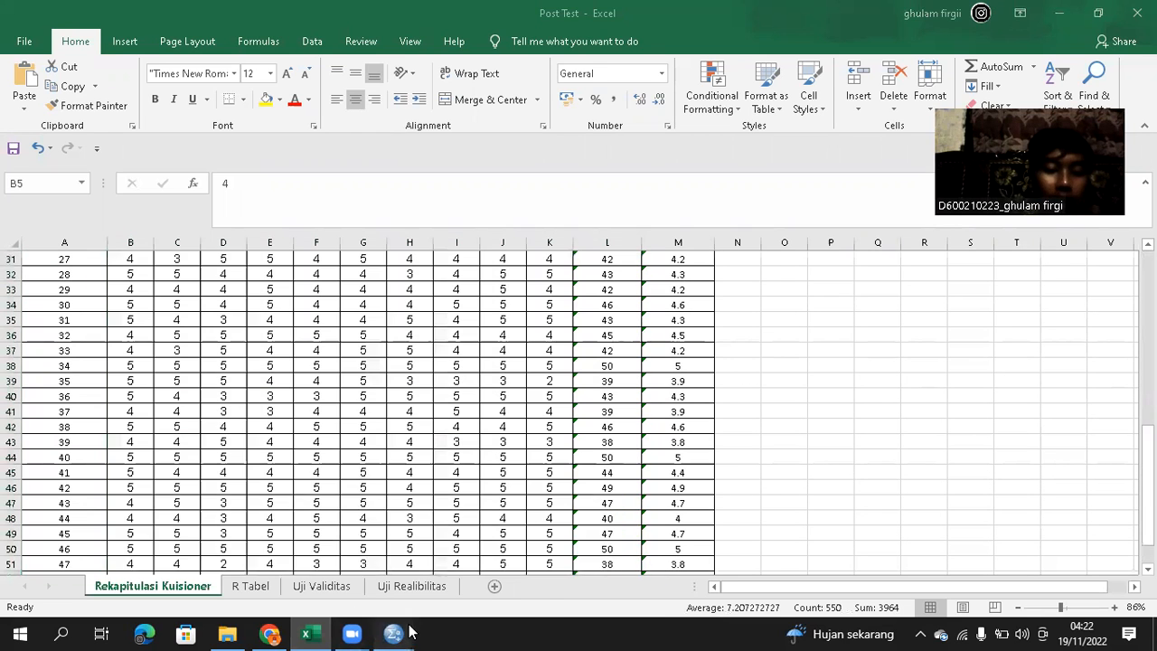
pyautogui.click(259, 557)
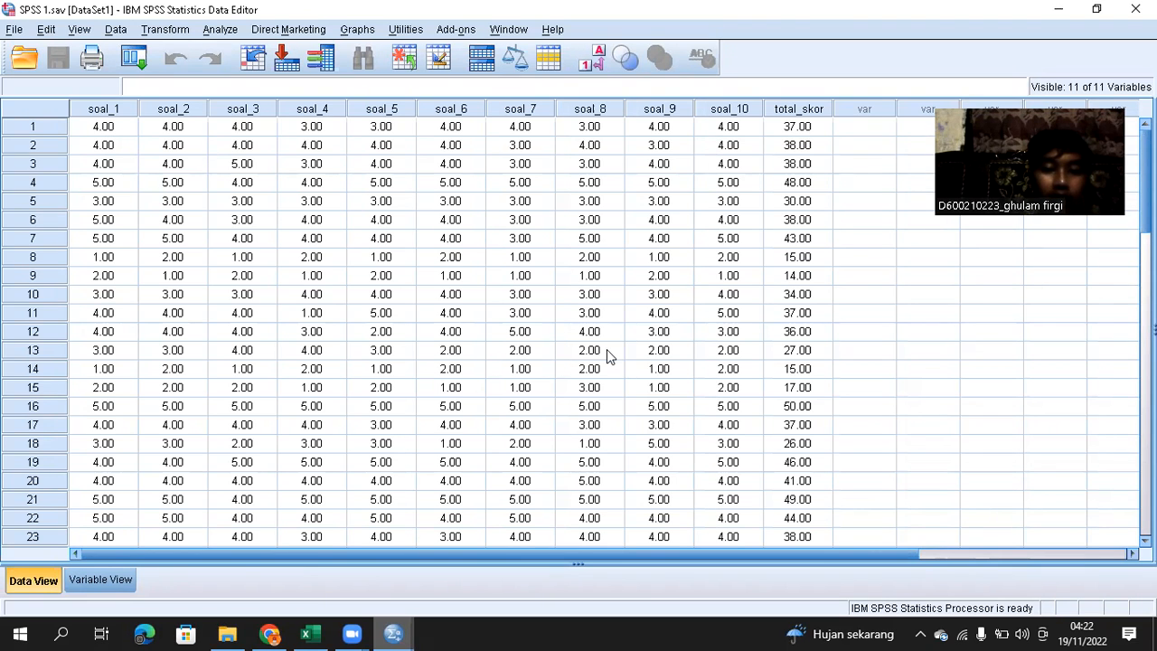
pyautogui.scroll(-5, 607, 350)
pyautogui.scroll(4, 607, 349)
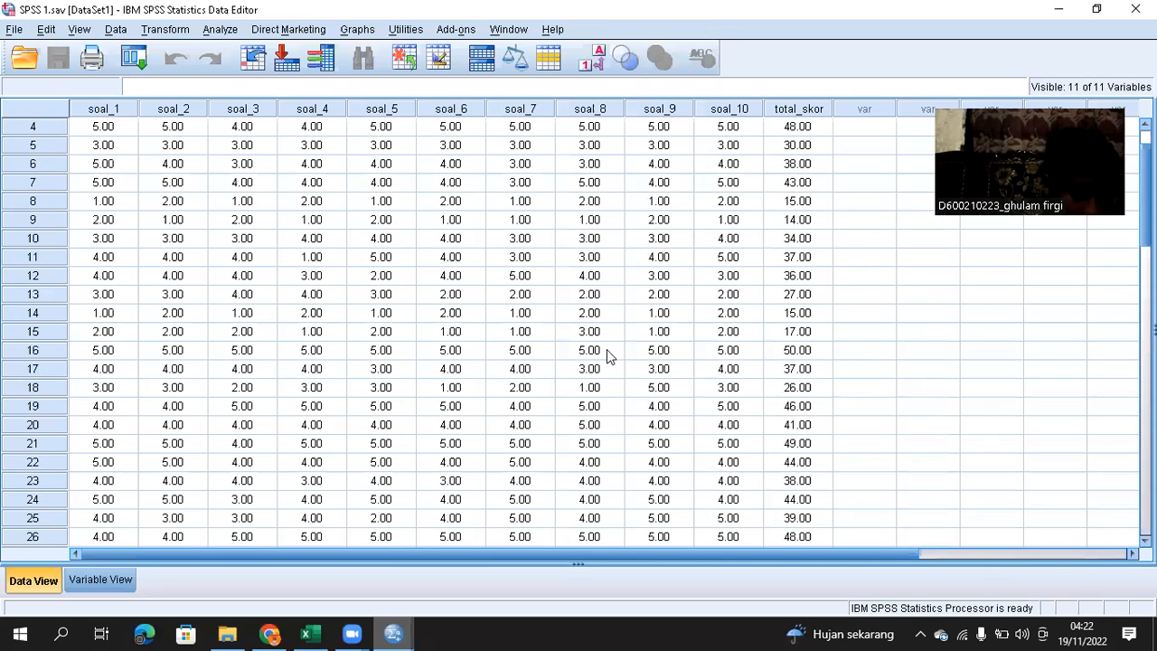
# - Set up a Reliability Analysis with soal_1 through soal_10 as the items, leaving out total_skor
pyautogui.click(217, 29)
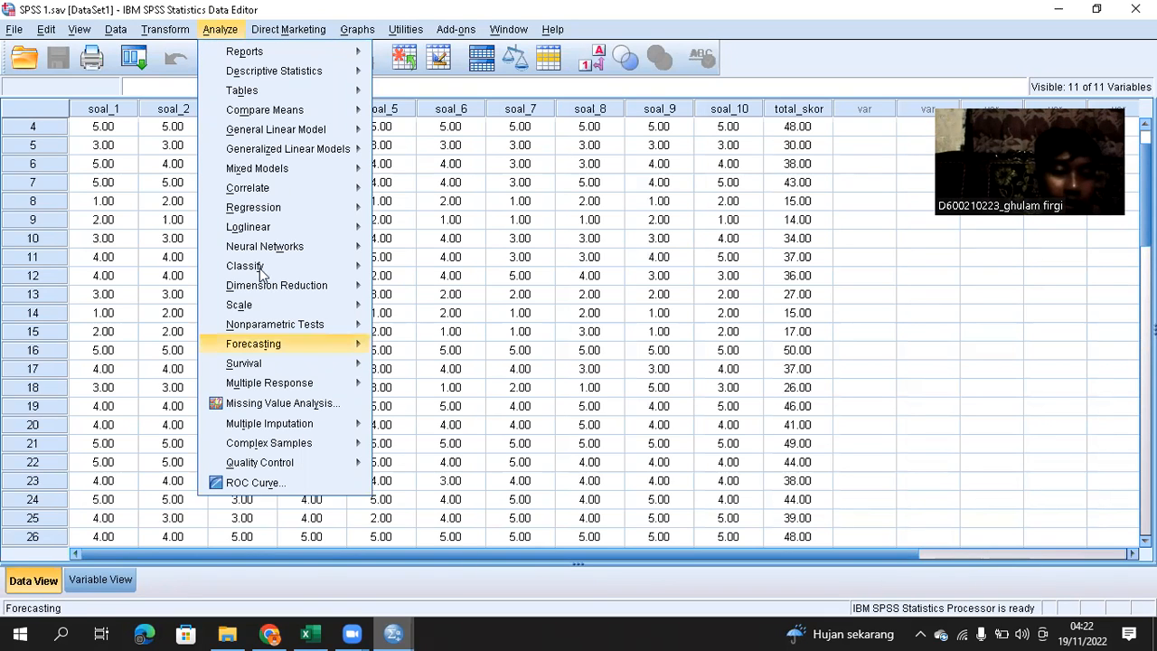
pyautogui.moveTo(351, 313)
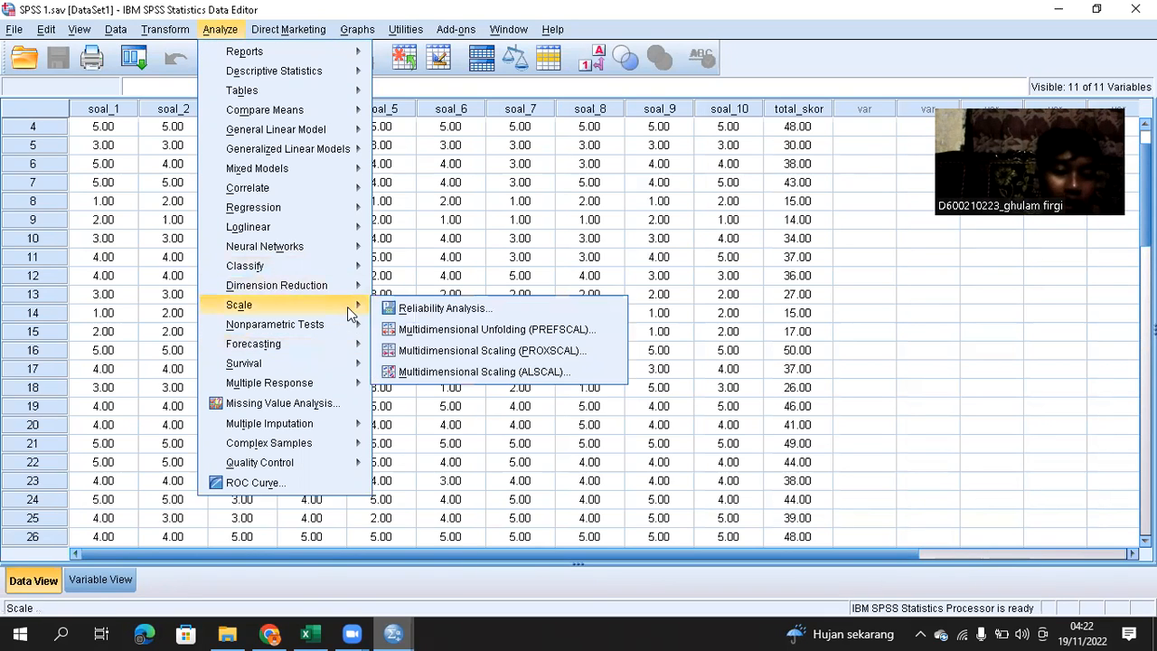
pyautogui.click(401, 309)
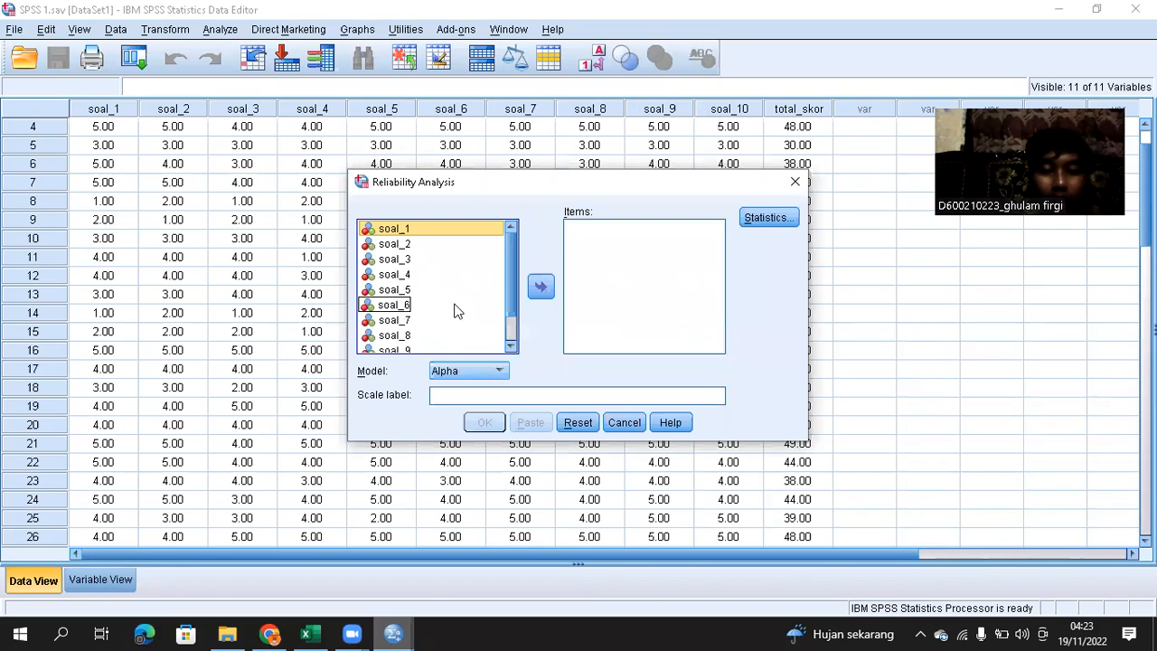
pyautogui.scroll(-2, 454, 309)
pyautogui.scroll(2, 406, 280)
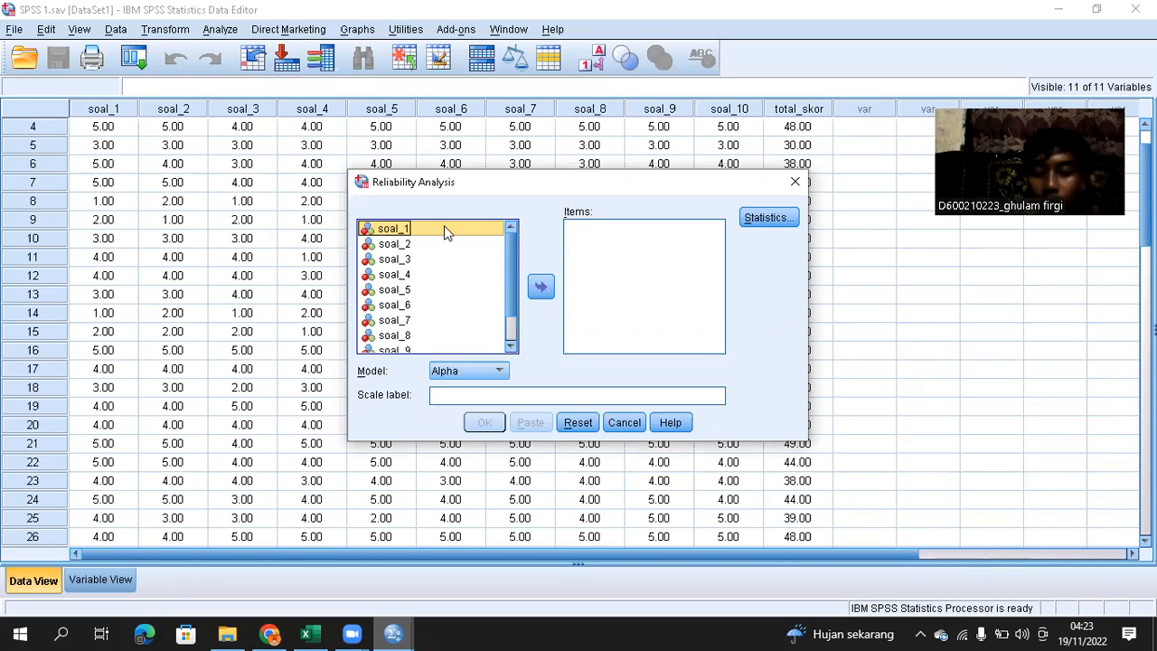
pyautogui.hotkey('shift', 'Down')
pyautogui.hotkey('shift', 'Down')
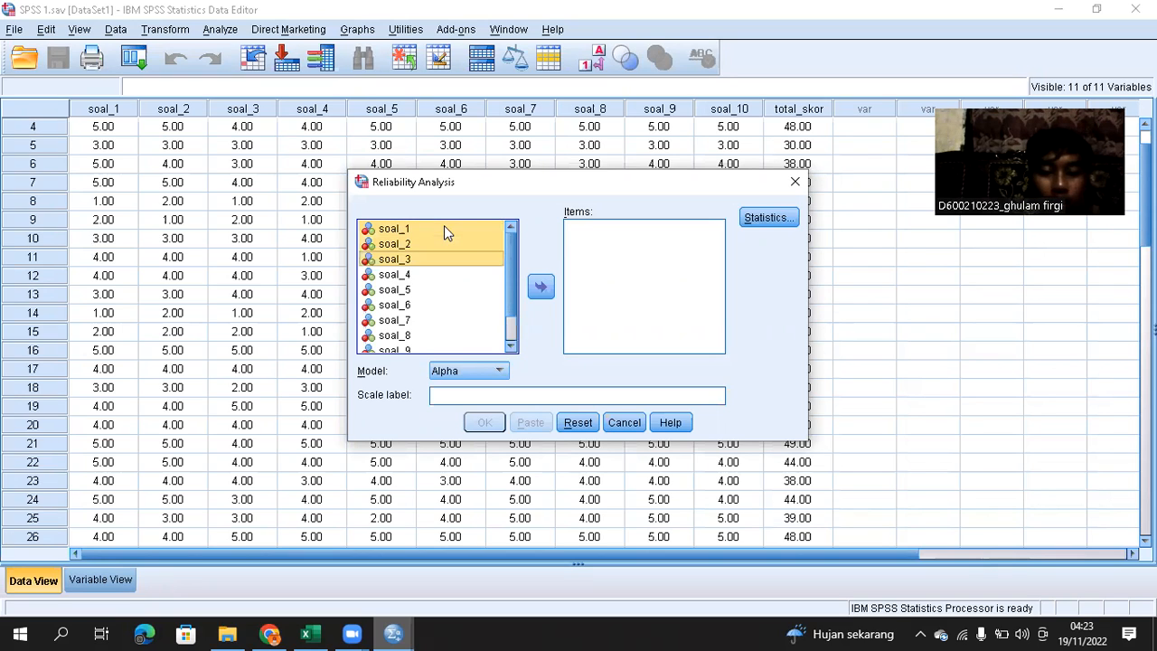
pyautogui.hotkey('shift', 'Down')
pyautogui.hotkey('shift', 'Down')
pyautogui.hotkey('shift', 'Down')
pyautogui.hotkey('shift', 'Down')
pyautogui.hotkey('shift', 'Down')
pyautogui.hotkey('shift', 'Down')
pyautogui.hotkey('shift', 'Down')
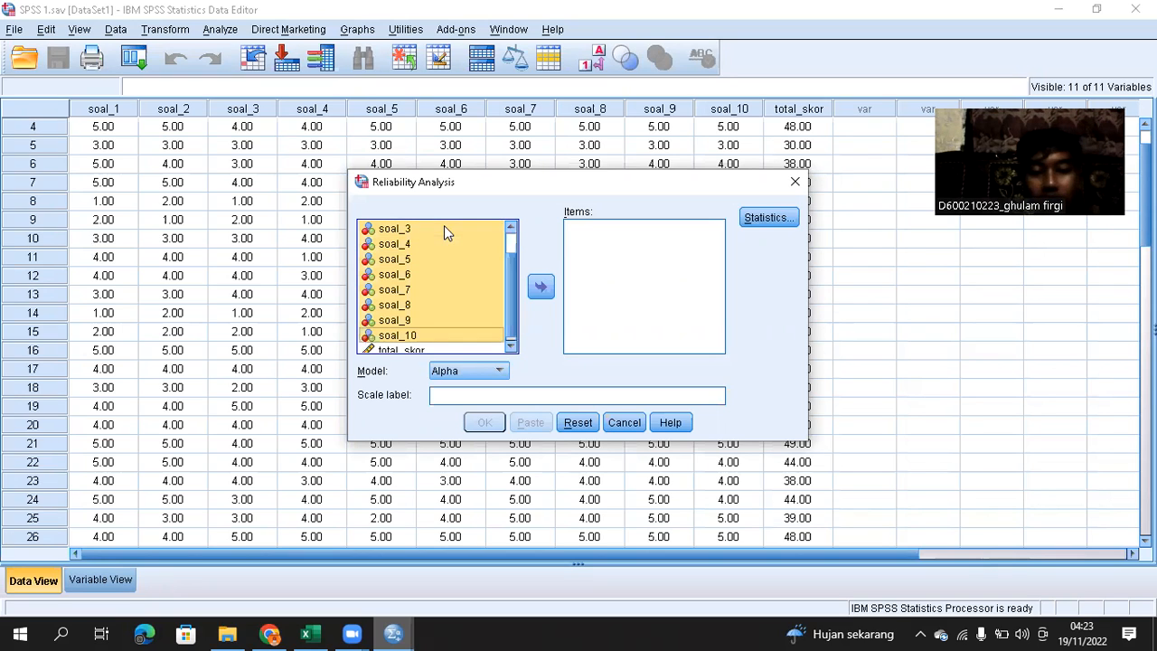
pyautogui.click(540, 288)
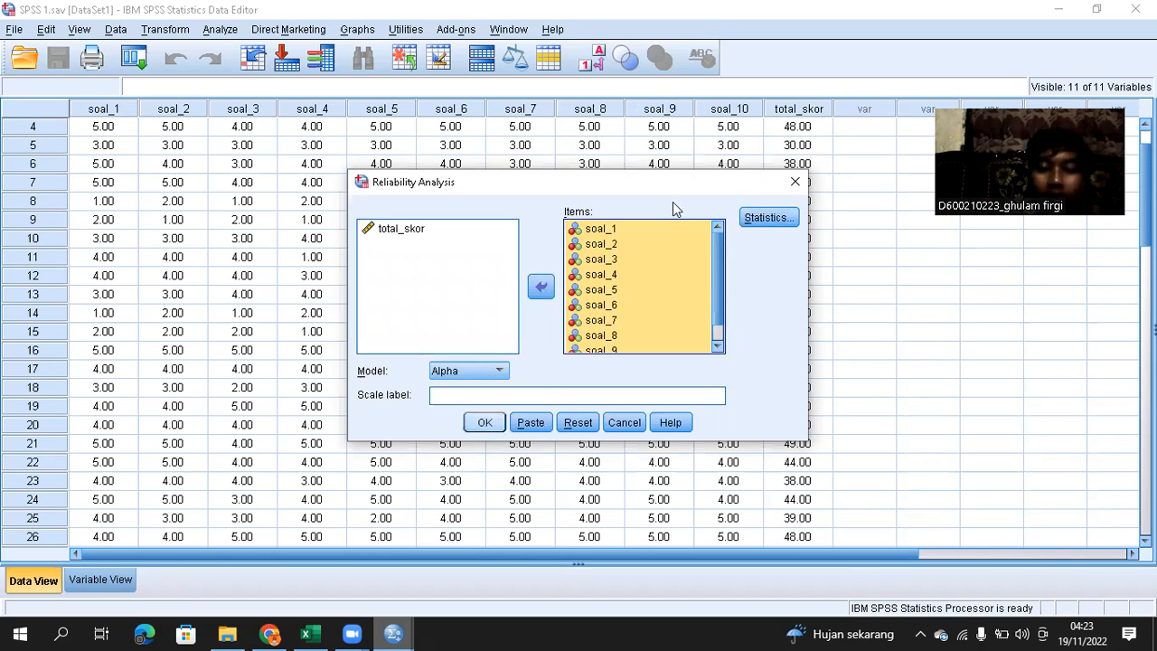
# - Check the analysis's statistics options without selecting any, and run the reliability analysis with the Alpha model
pyautogui.click(764, 219)
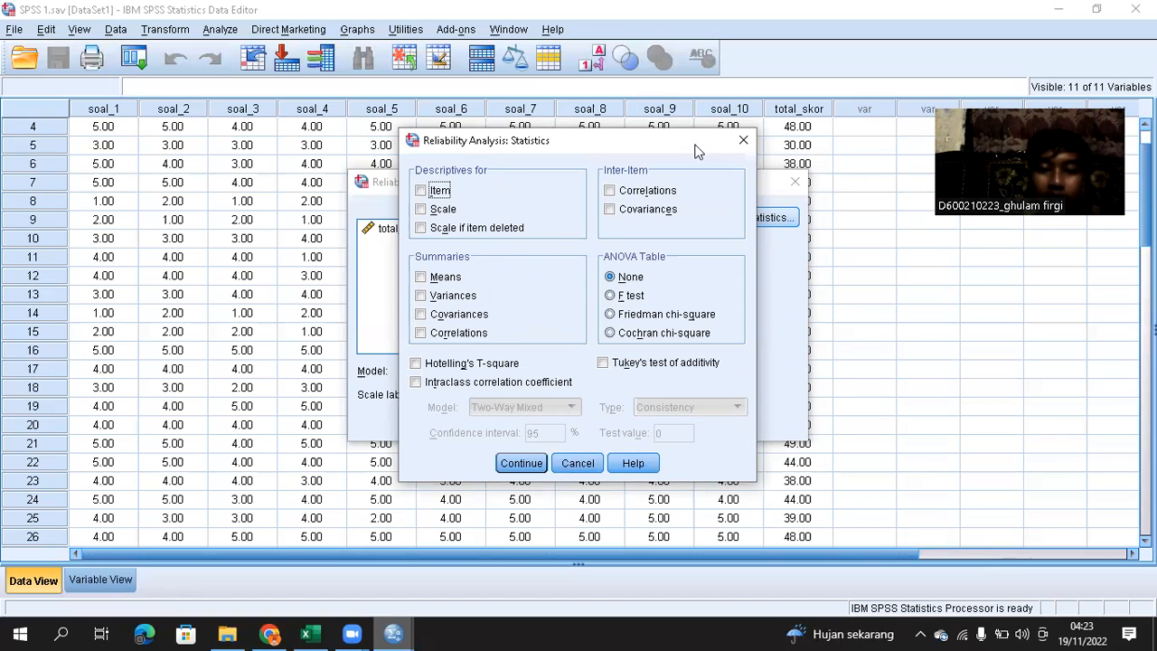
pyautogui.click(743, 140)
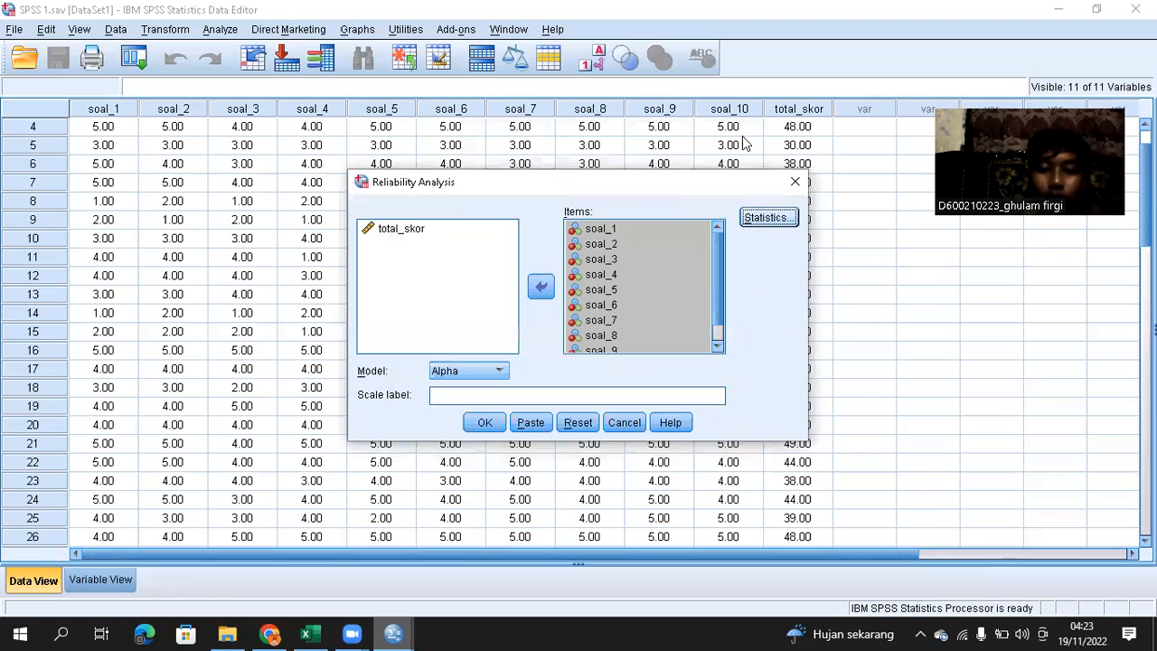
pyautogui.click(485, 423)
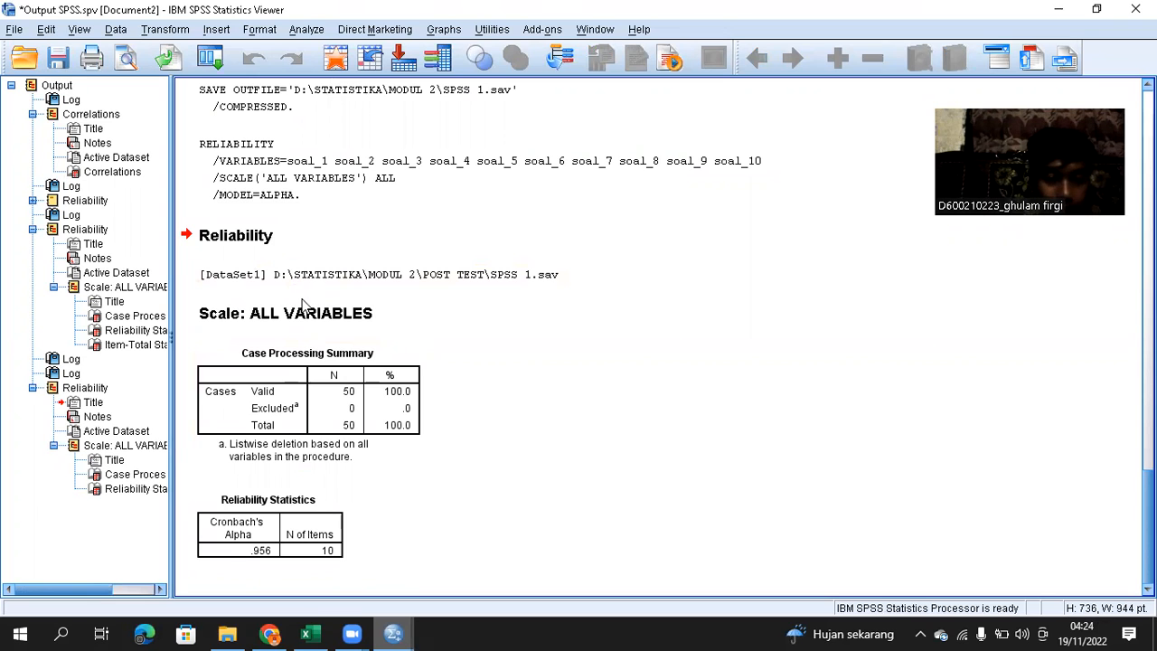
# - Compare the Alpha result in Excel's Uji Realibilitas sheet with Cronbach's Alpha in the SPSS Reliability Statistics output
pyautogui.moveTo(312, 633)
pyautogui.click(220, 581)
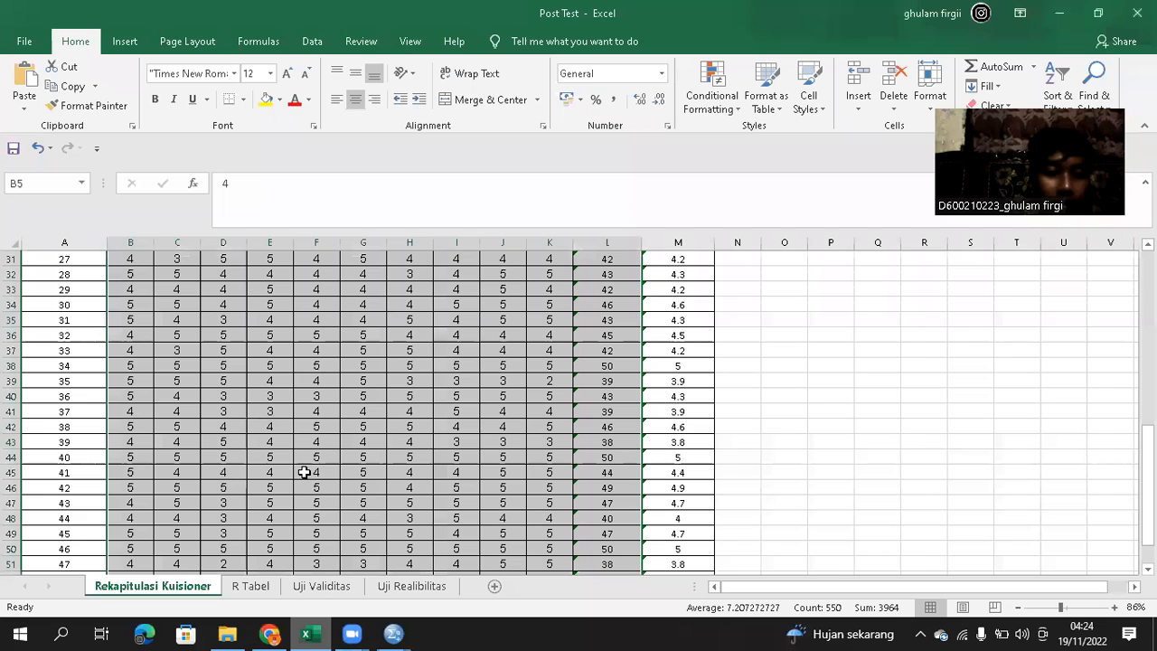
pyautogui.click(384, 586)
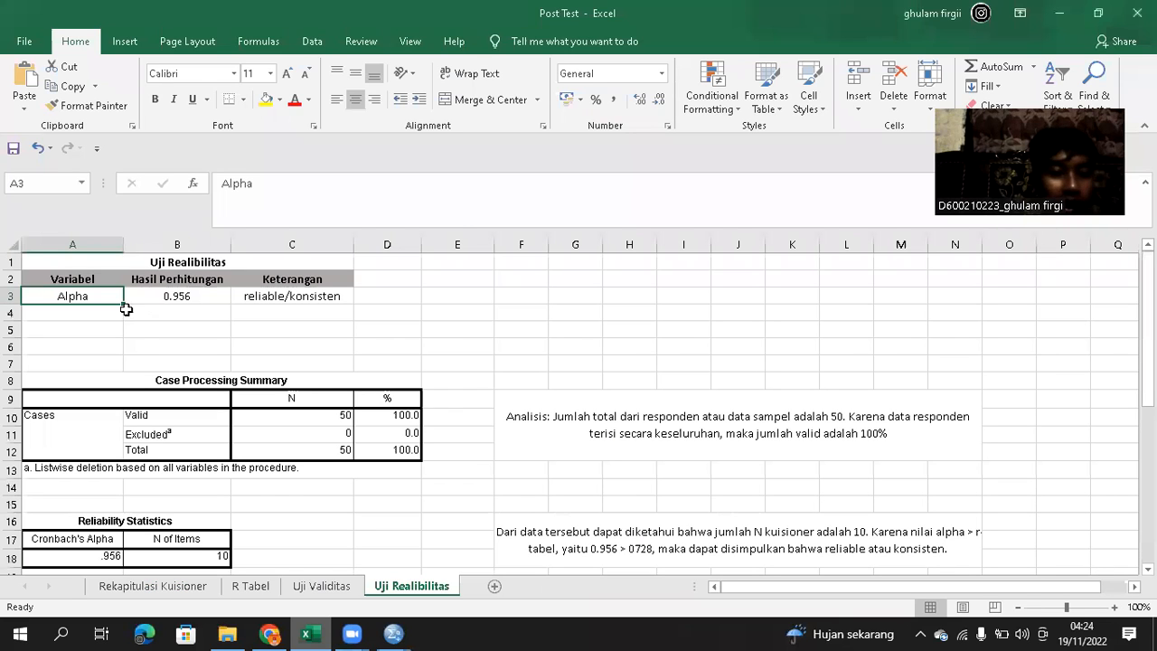
pyautogui.click(173, 295)
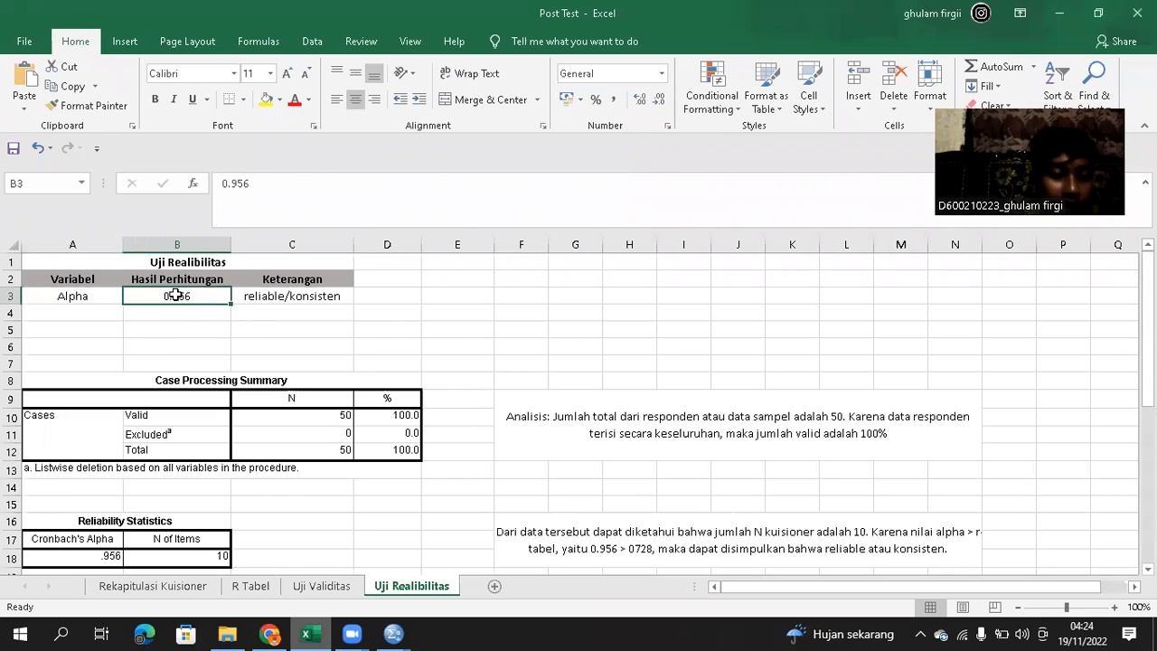
pyautogui.click(389, 633)
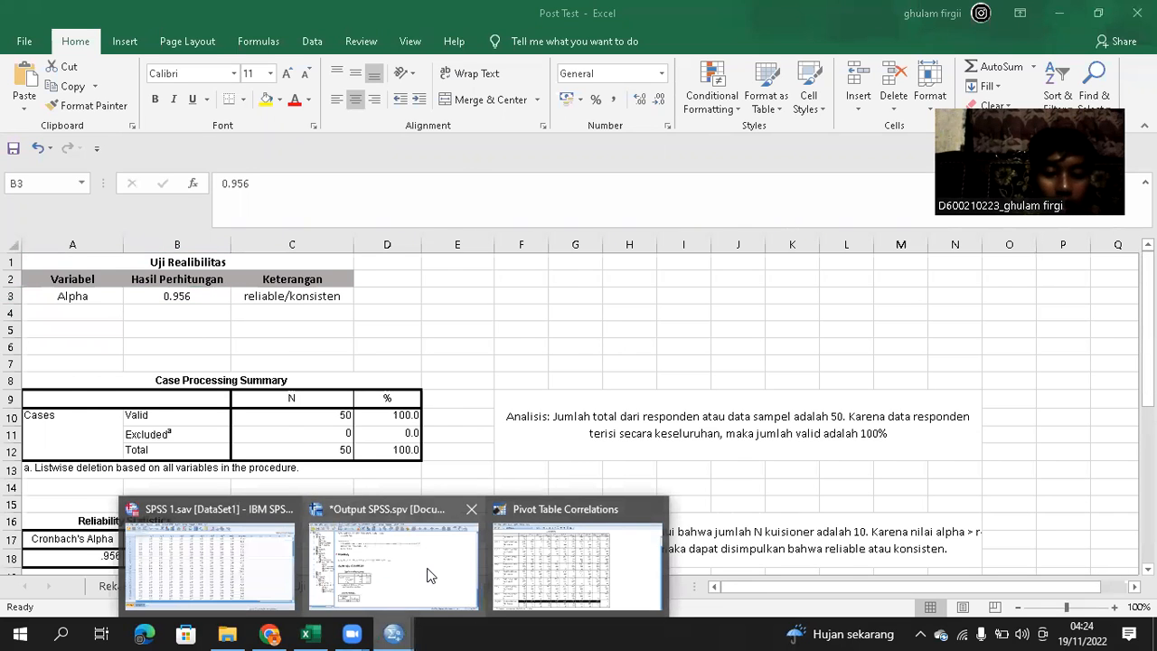
pyautogui.click(430, 575)
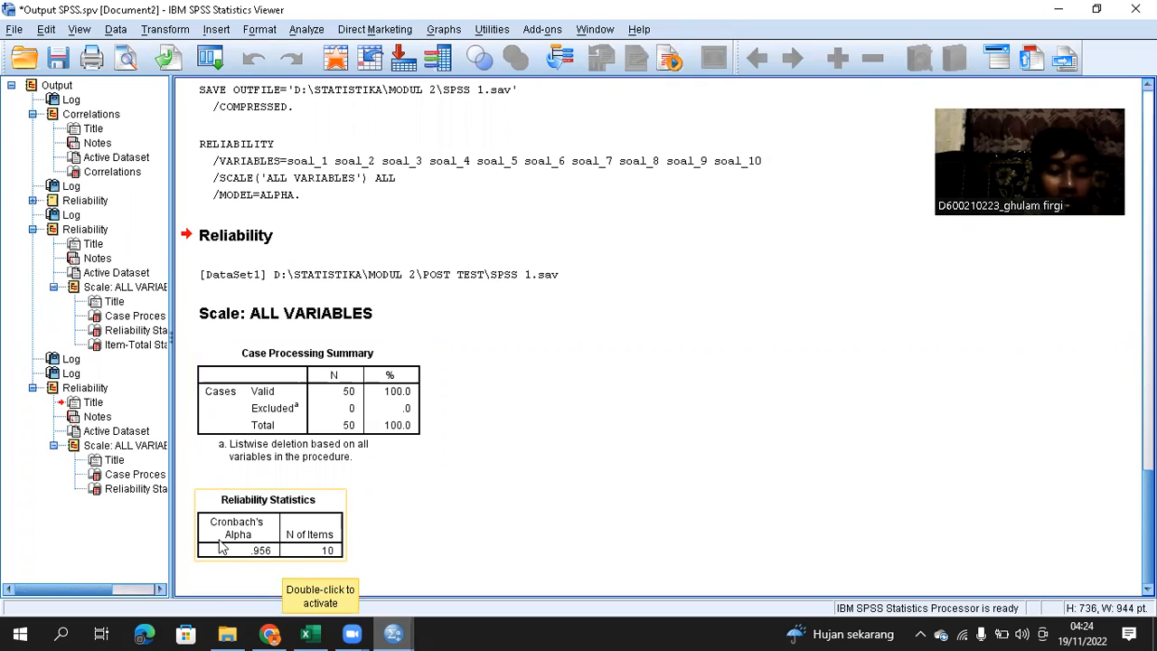
# - Compare the Alpha result in Excel with the r-tabel value on the R Tabel sheet and check its Keterangan
pyautogui.click(312, 633)
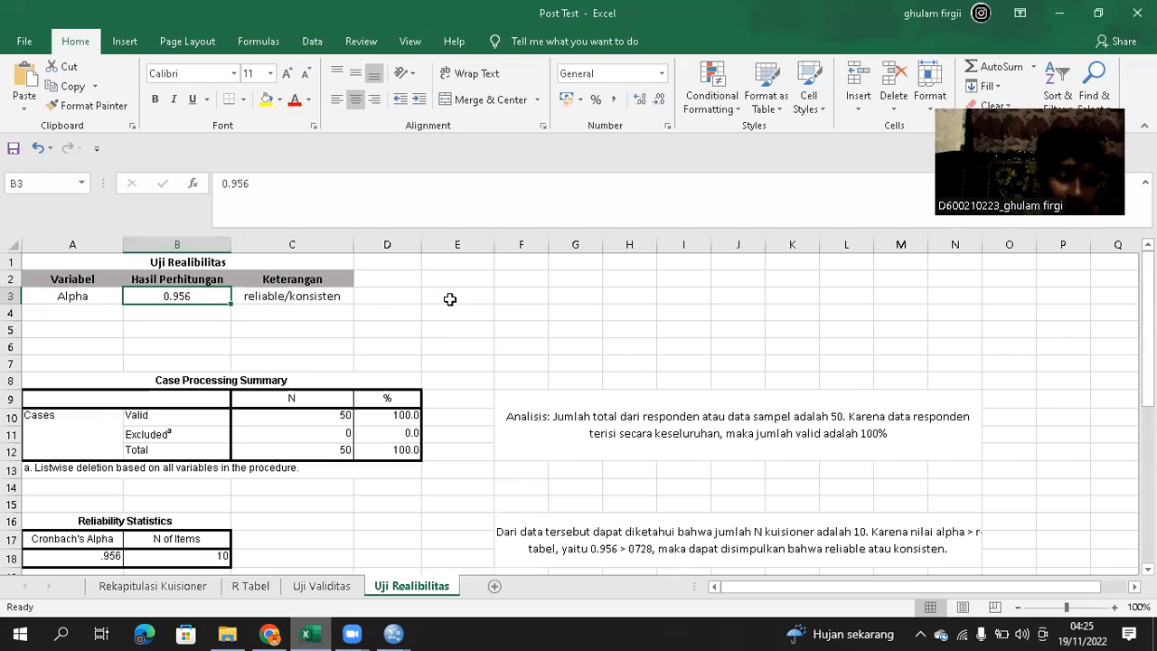
pyautogui.click(449, 298)
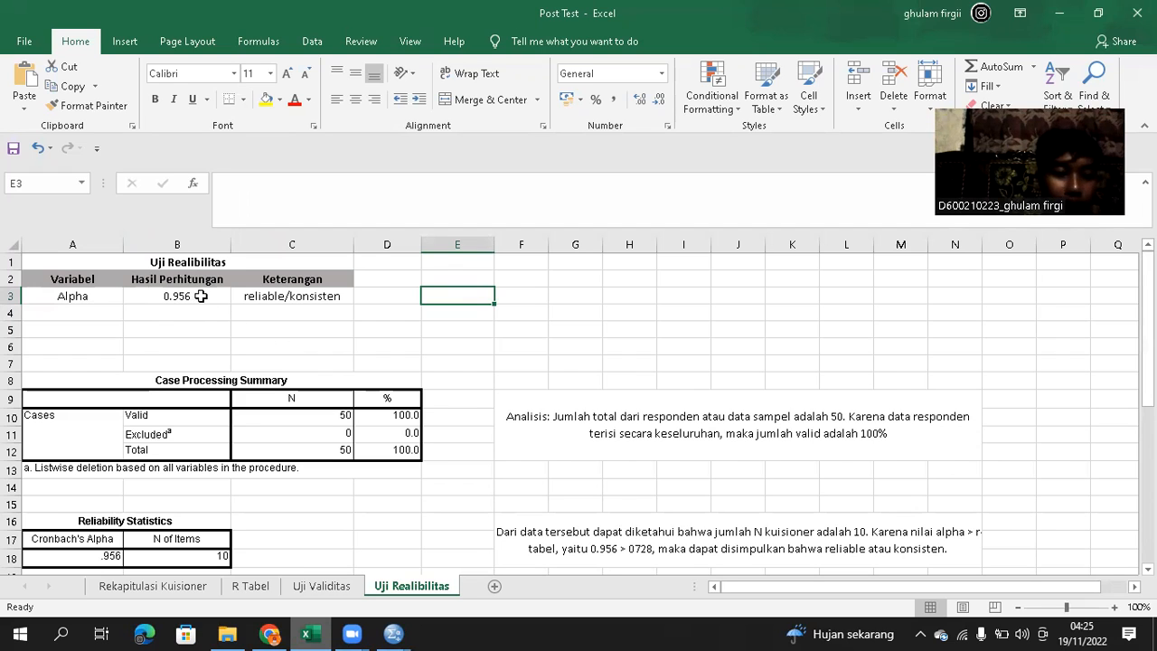
pyautogui.click(260, 586)
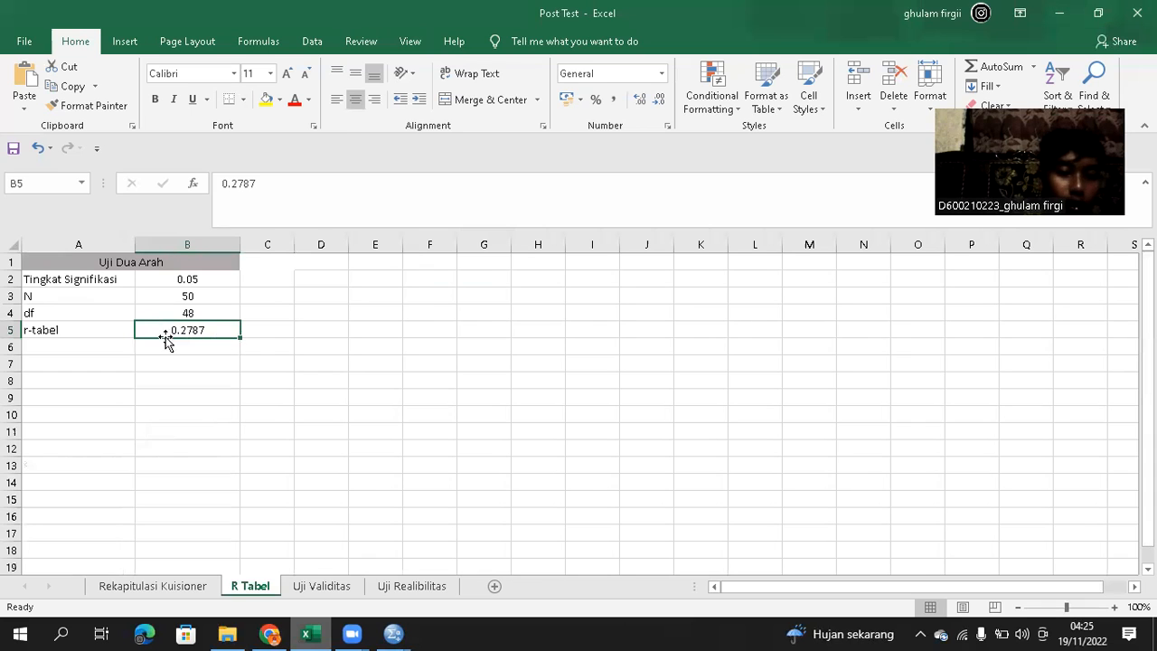
pyautogui.click(390, 587)
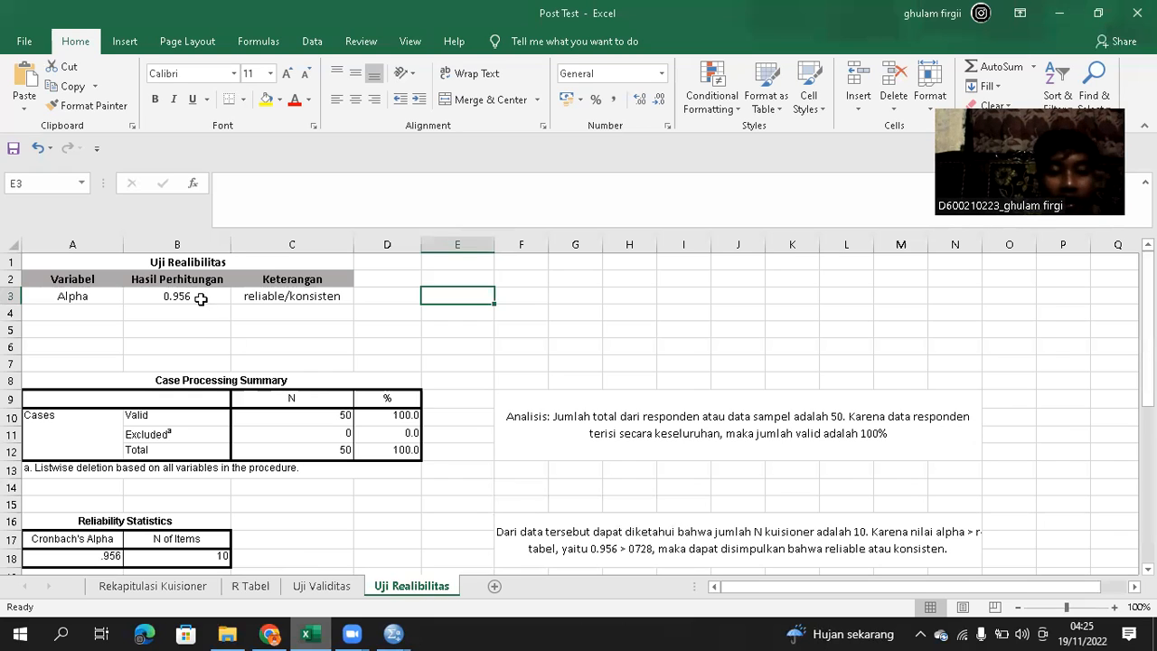
pyautogui.click(304, 302)
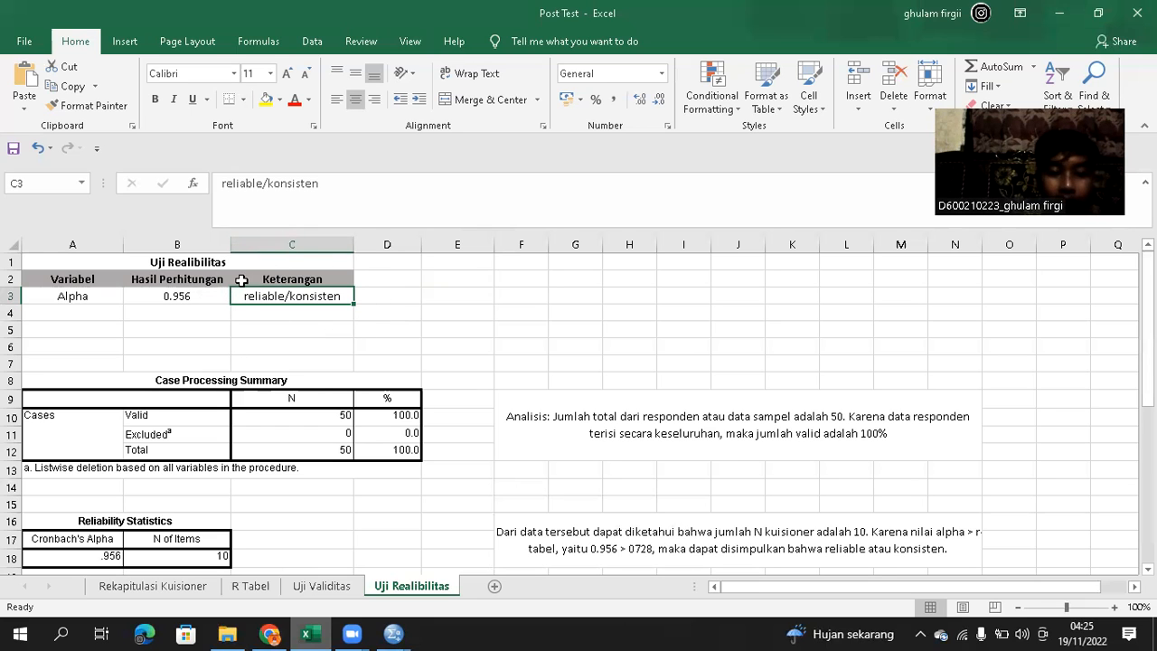
# - Review the reliability tables on the Excel sheet and locate the matching Case Processing Summary in the SPSS output
pyautogui.scroll(-5, 360, 348)
pyautogui.scroll(4, 362, 351)
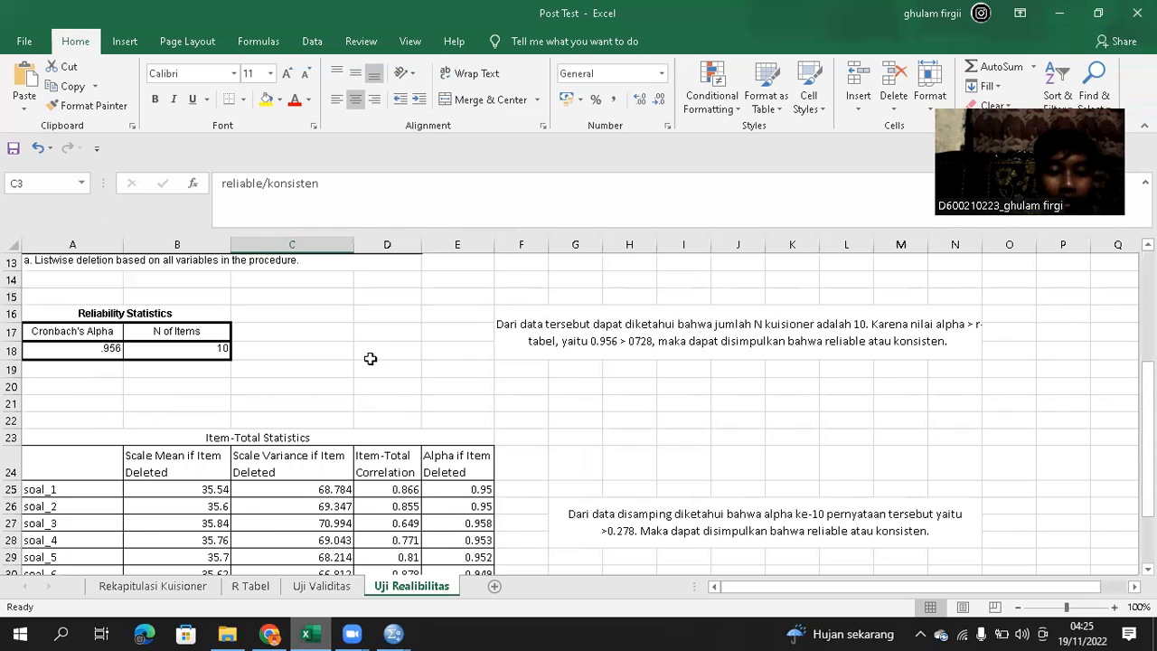
pyautogui.moveTo(394, 633)
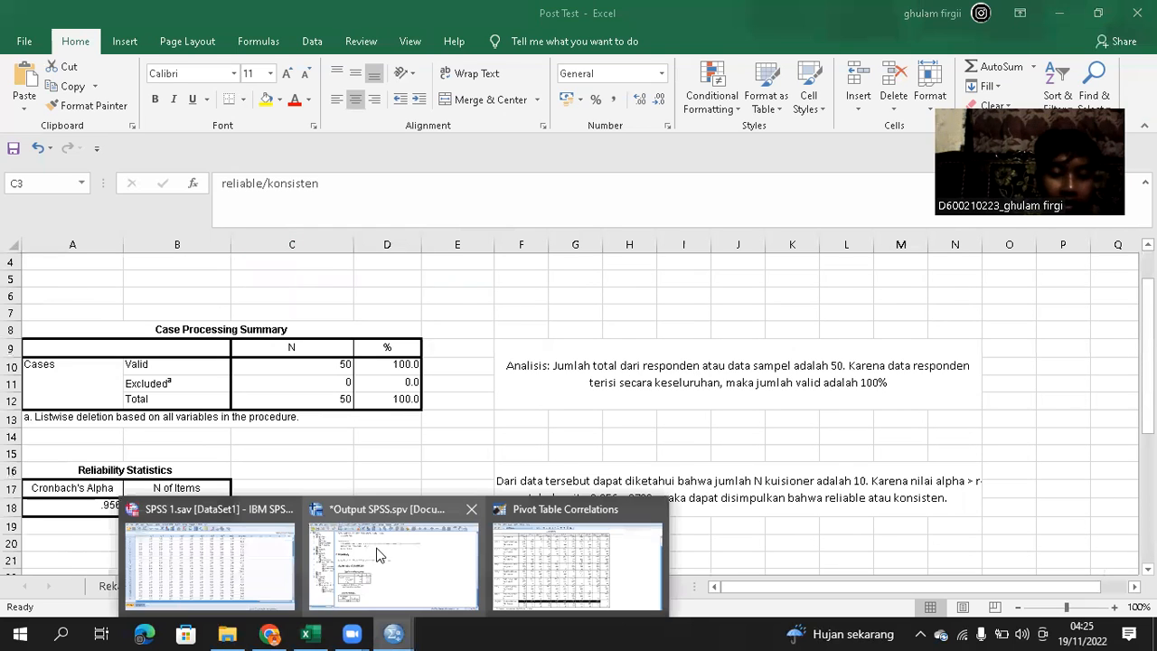
pyautogui.click(339, 497)
pyautogui.scroll(3, 181, 310)
pyautogui.scroll(8, 283, 330)
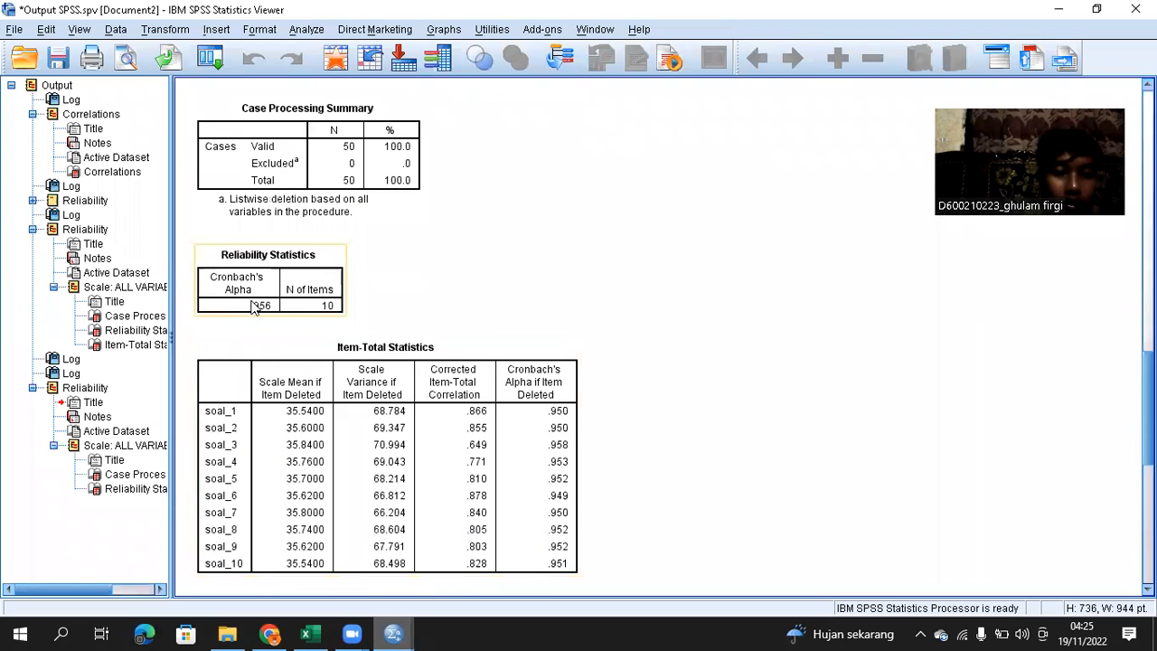
pyautogui.scroll(-5, 299, 365)
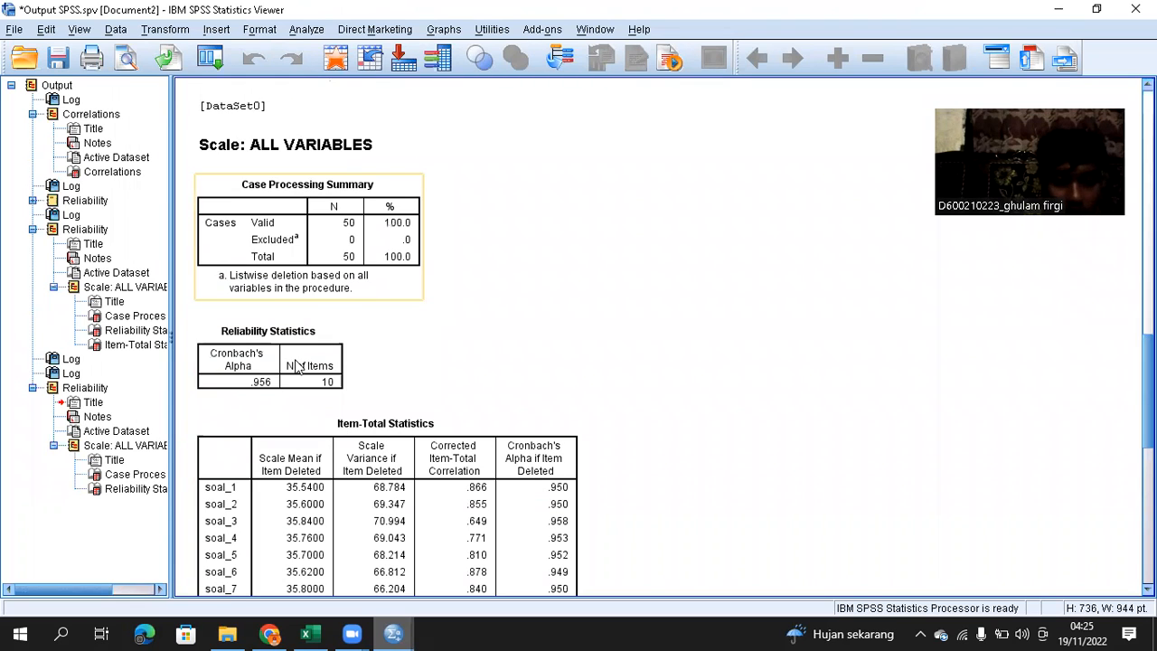
pyautogui.scroll(-2, 299, 364)
pyautogui.scroll(4, 305, 272)
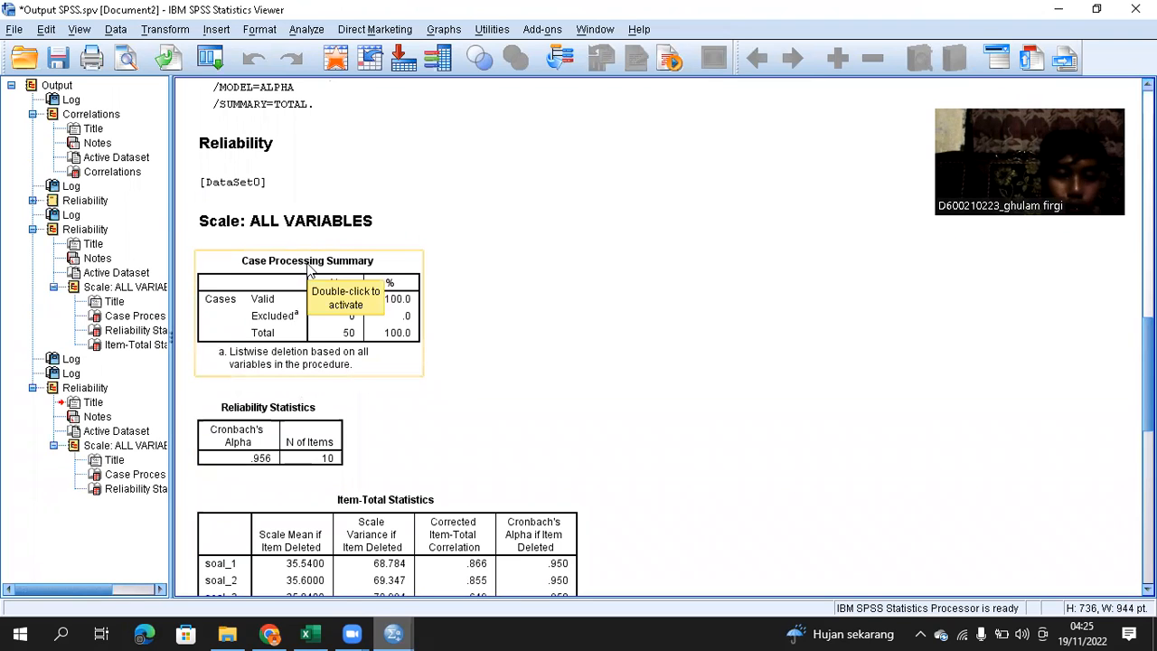
pyautogui.click(289, 297)
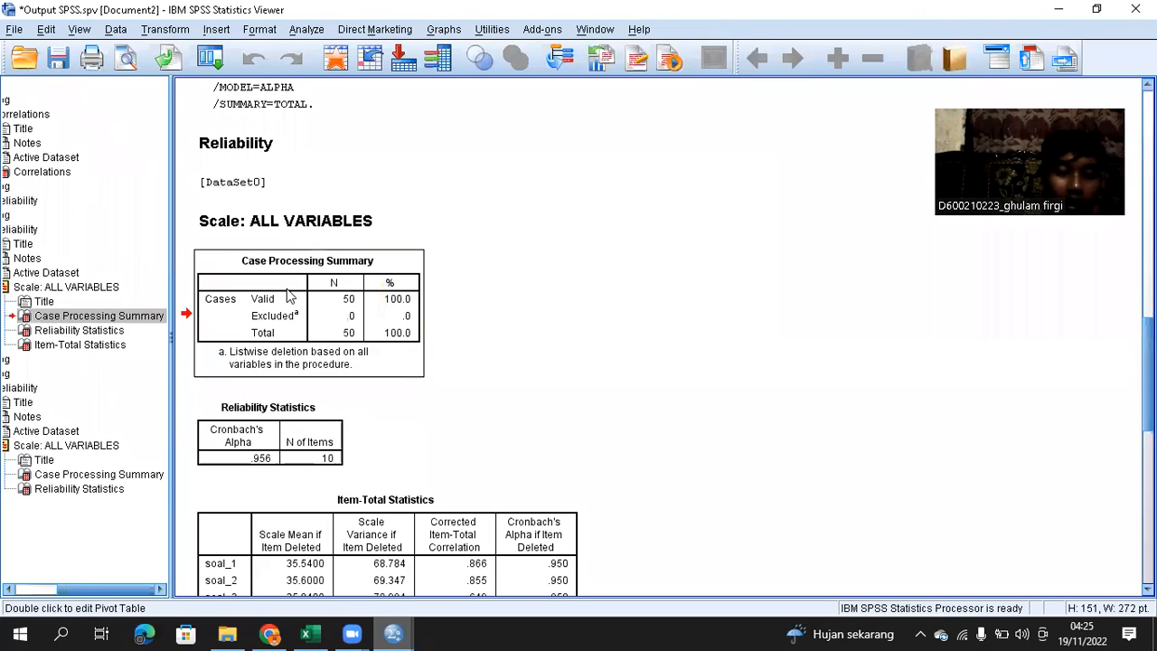
# - Check the Case Processing Summary in Excel against the full respondent list on the Rekapitulasi Kuisioner sheet
pyautogui.click(305, 634)
pyautogui.scroll(1, 232, 386)
pyautogui.scroll(-2, 231, 386)
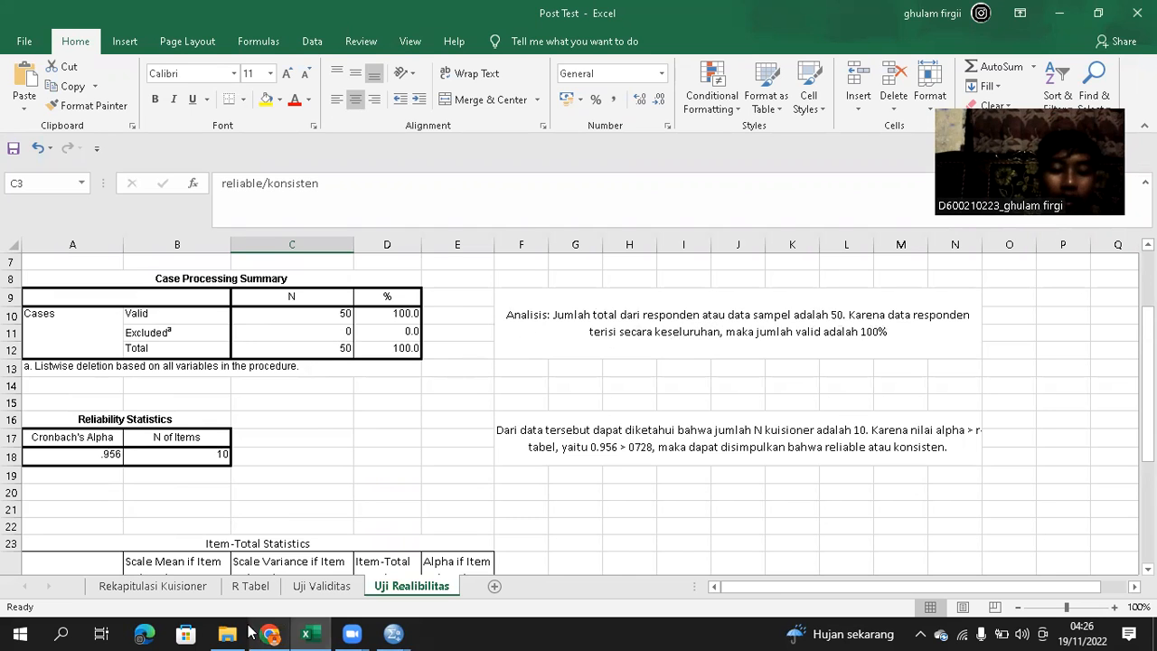
pyautogui.click(197, 586)
pyautogui.scroll(10, 273, 383)
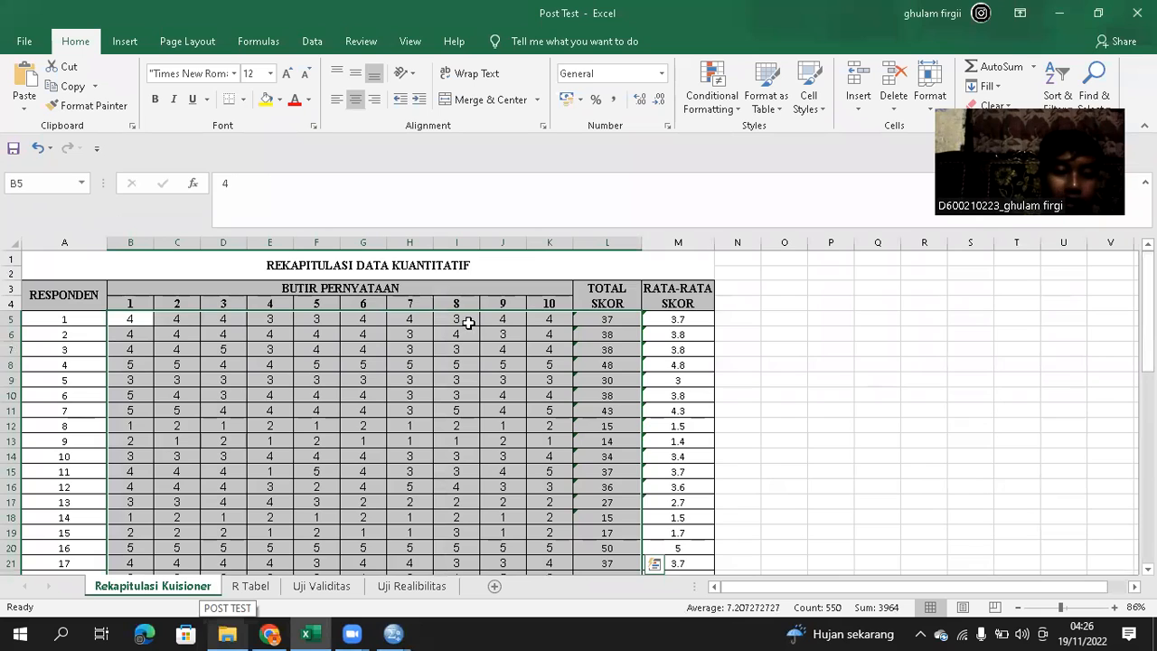
pyautogui.scroll(-13, 465, 328)
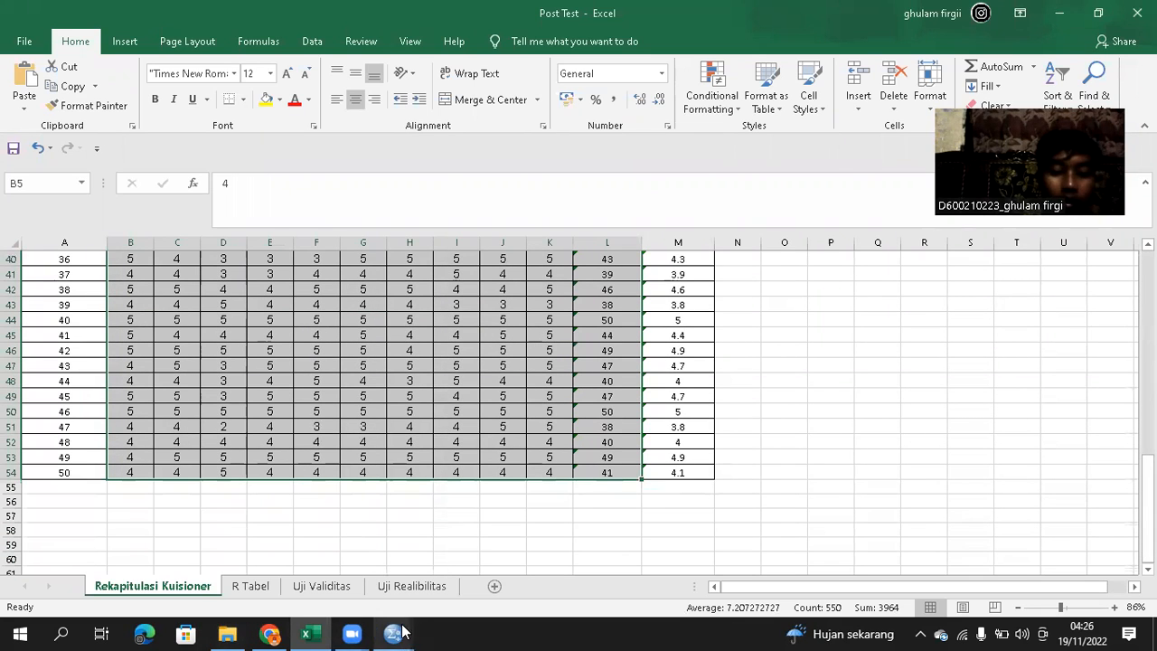
pyautogui.click(411, 586)
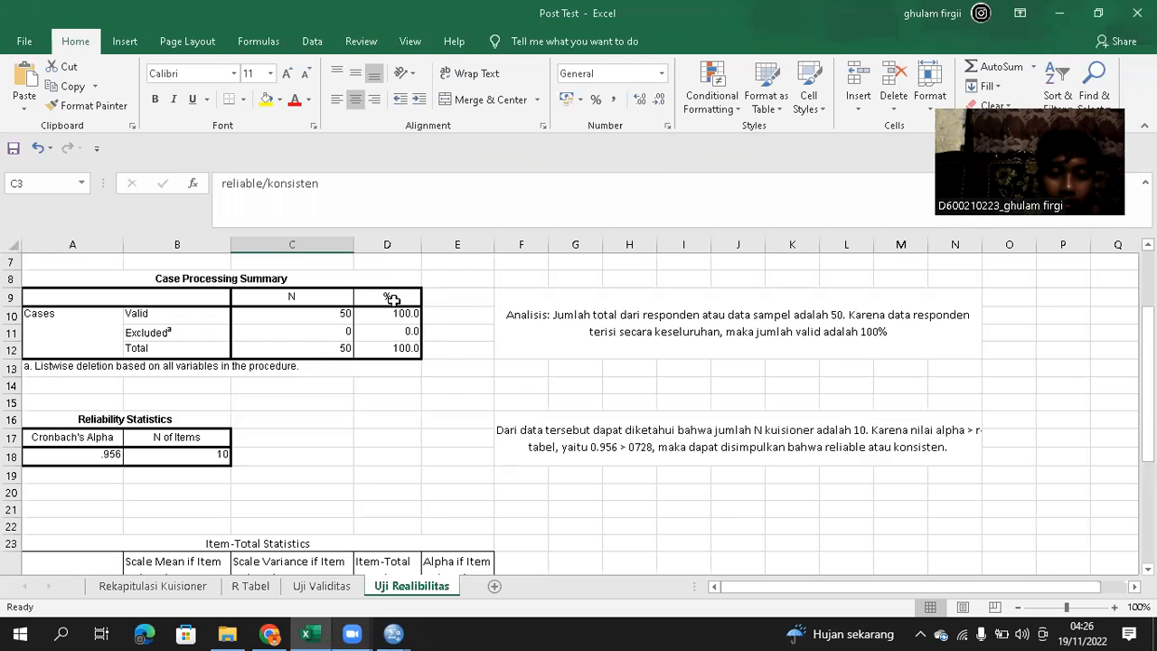
# - Select the Reliability Statistics table in the SPSS output and compare it with its copy on the Uji Realibilitas sheet
pyautogui.click(393, 631)
pyautogui.click(344, 580)
pyautogui.click(314, 425)
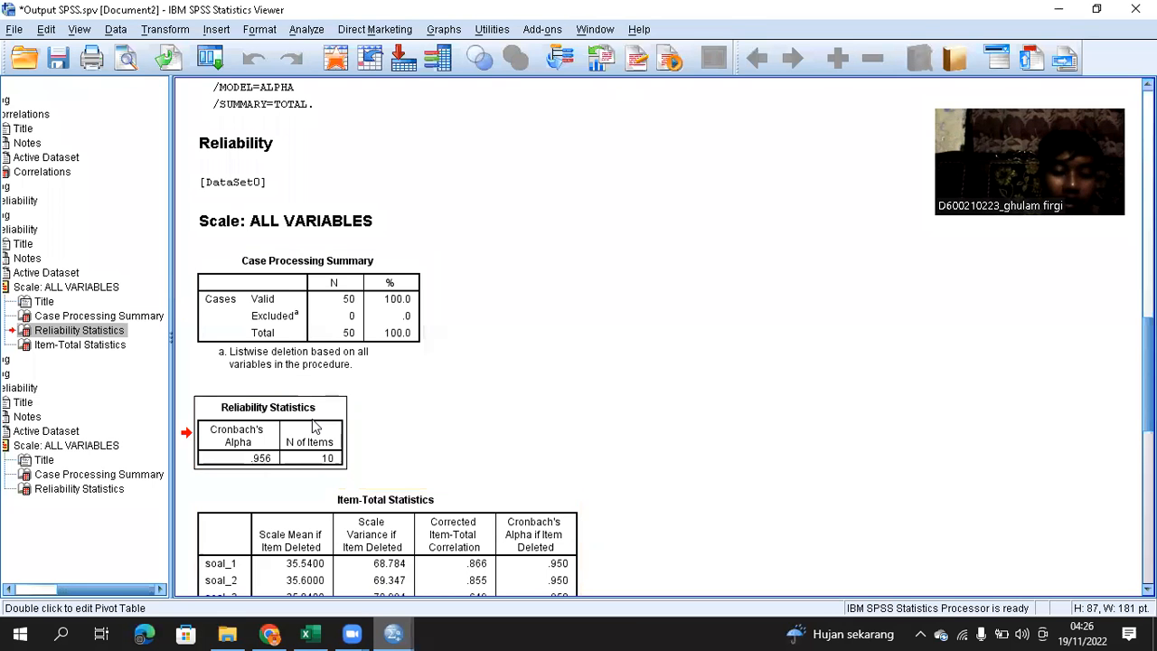
pyautogui.click(299, 631)
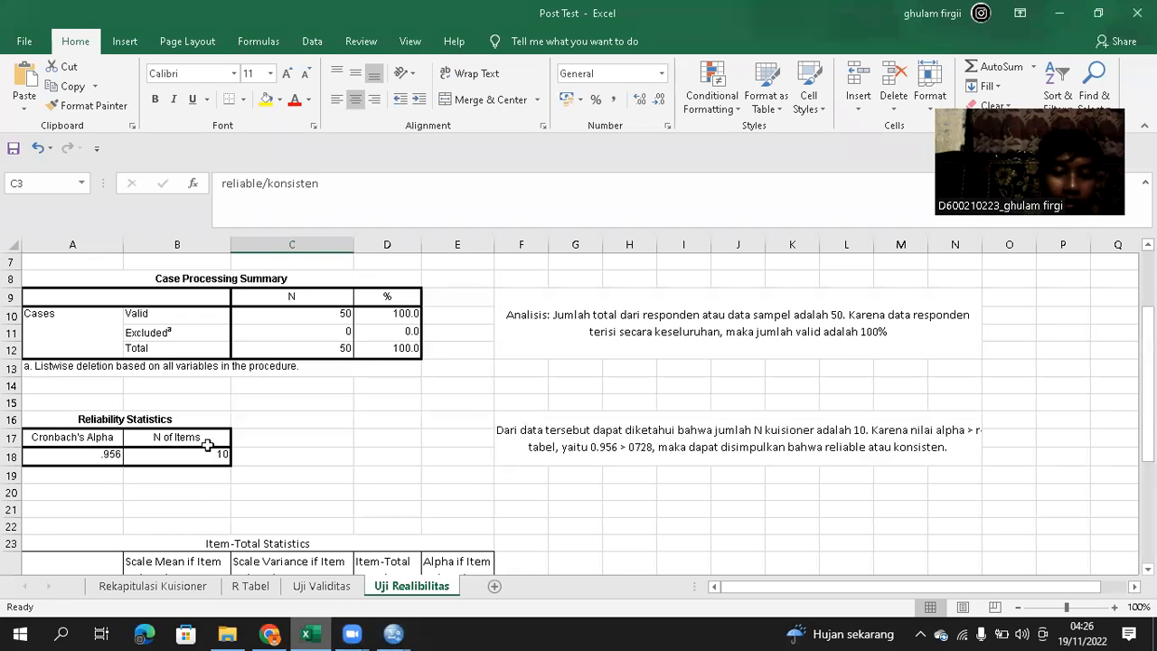
# - Review the Reliability Statistics table and its analysis note, relating them to the Alpha result in the Uji Realibilitas summary table
pyautogui.click(149, 455)
pyautogui.click(298, 437)
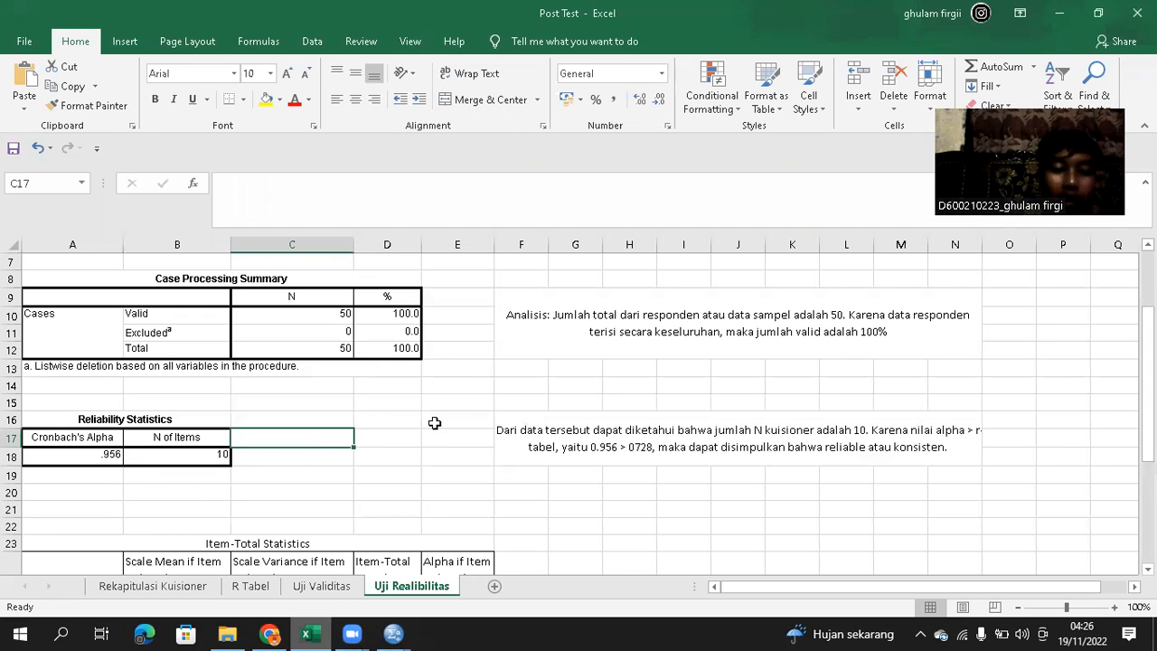
pyautogui.click(527, 431)
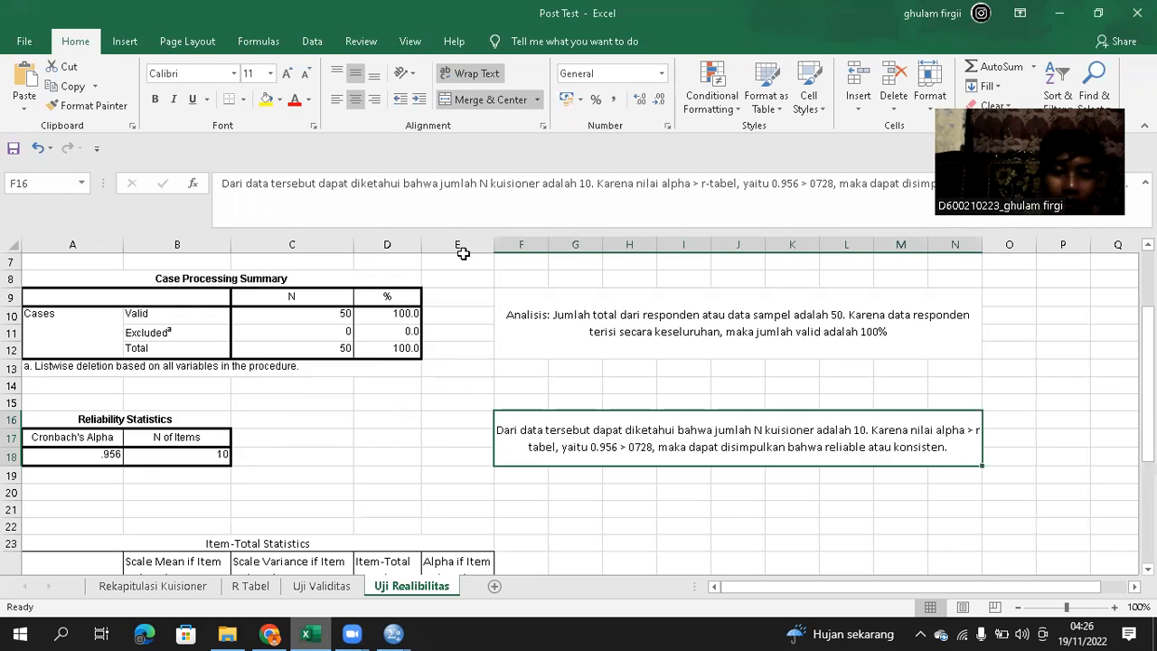
pyautogui.scroll(1, 265, 351)
pyautogui.scroll(-1, 588, 479)
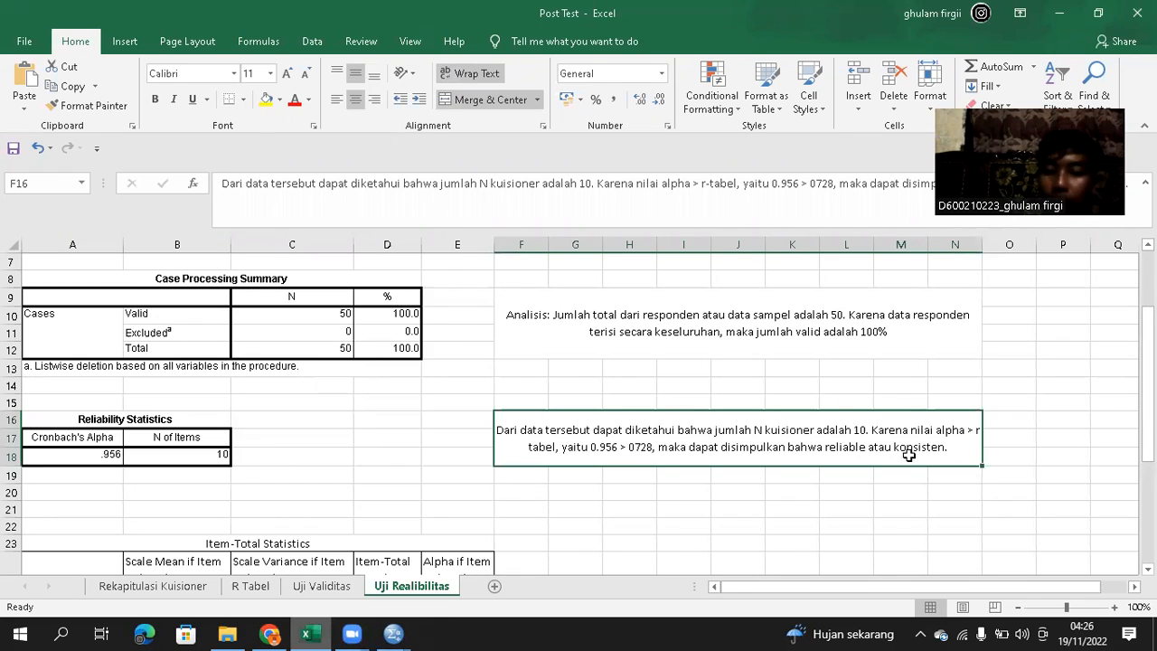
pyautogui.scroll(2, 259, 316)
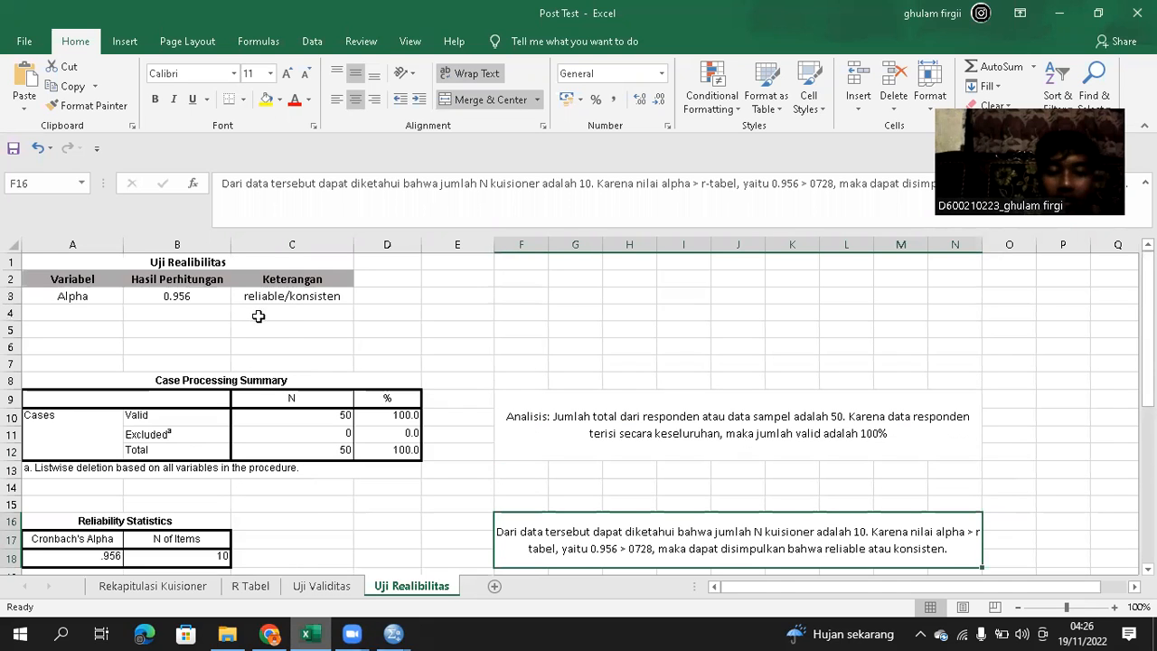
pyautogui.scroll(-4, 751, 426)
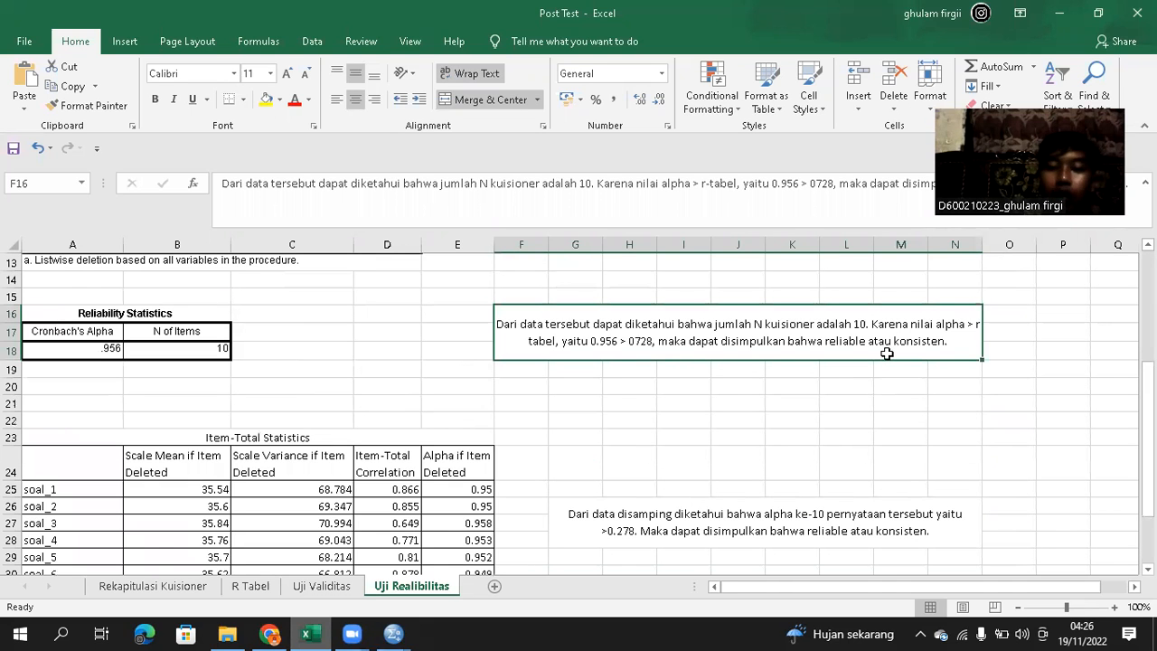
# - Locate the Item-Total Statistics table on the Excel sheet and select the matching table in the SPSS output
pyautogui.scroll(-3, 183, 354)
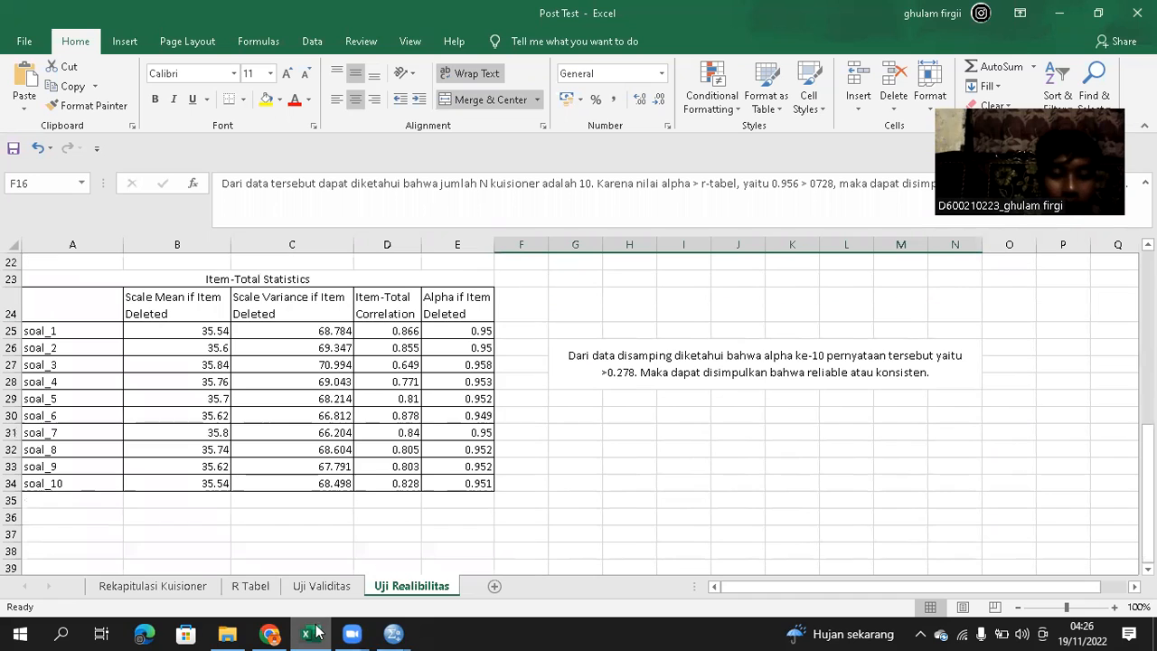
pyautogui.moveTo(394, 632)
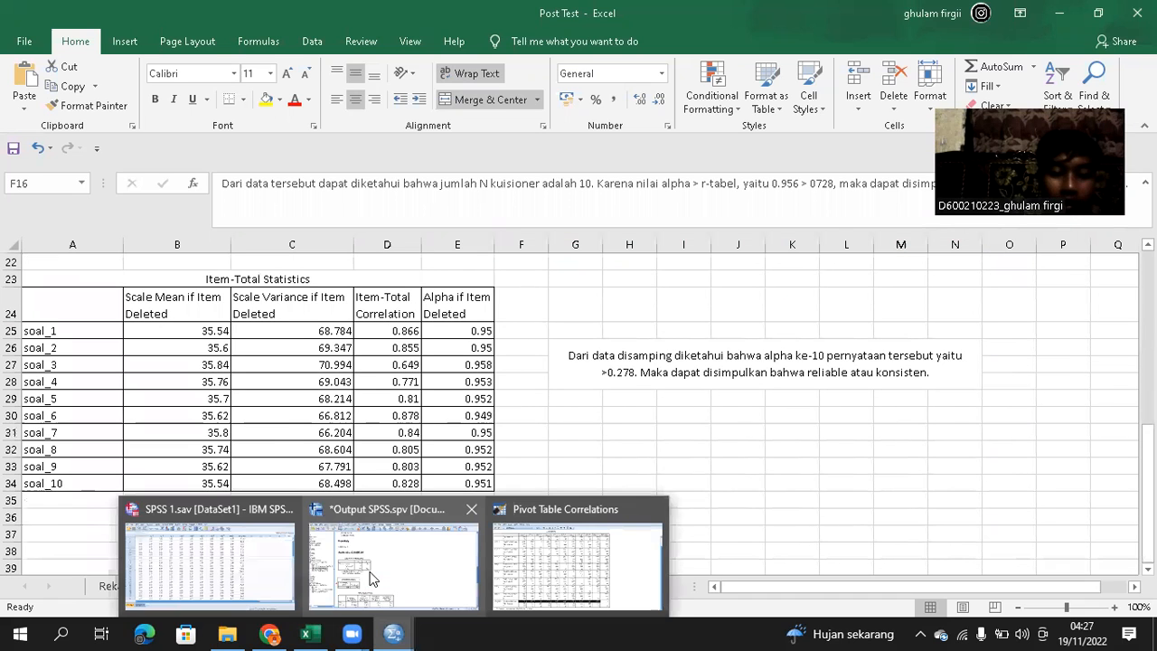
pyautogui.click(393, 556)
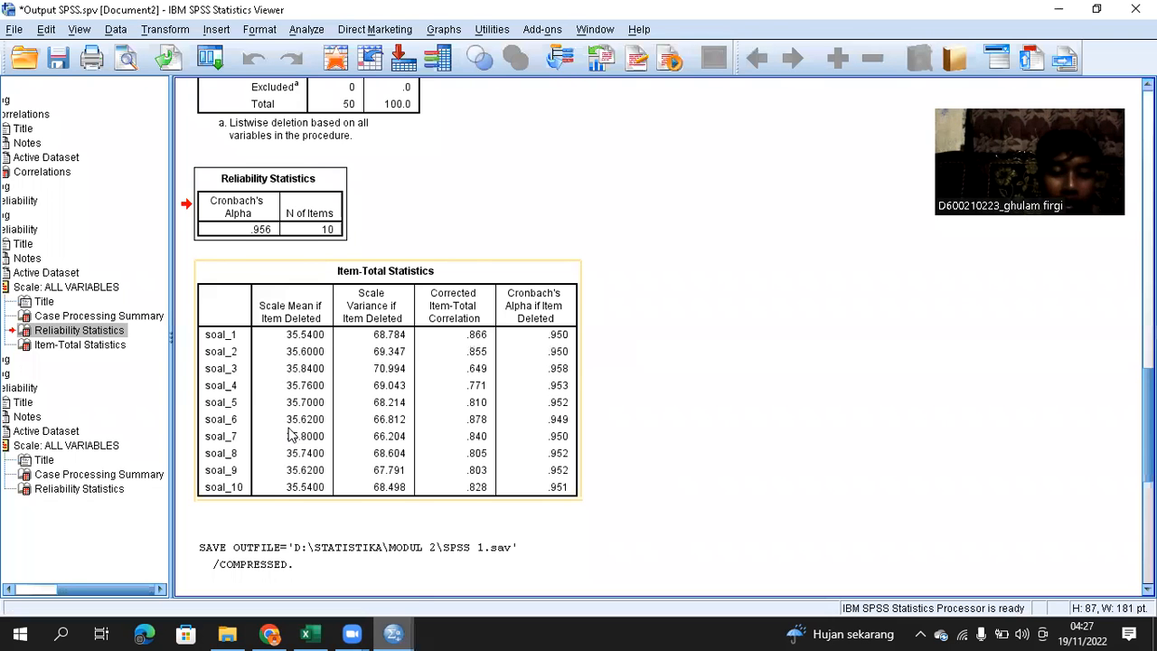
pyautogui.scroll(-3, 289, 434)
pyautogui.scroll(3, 301, 377)
pyautogui.click(301, 377)
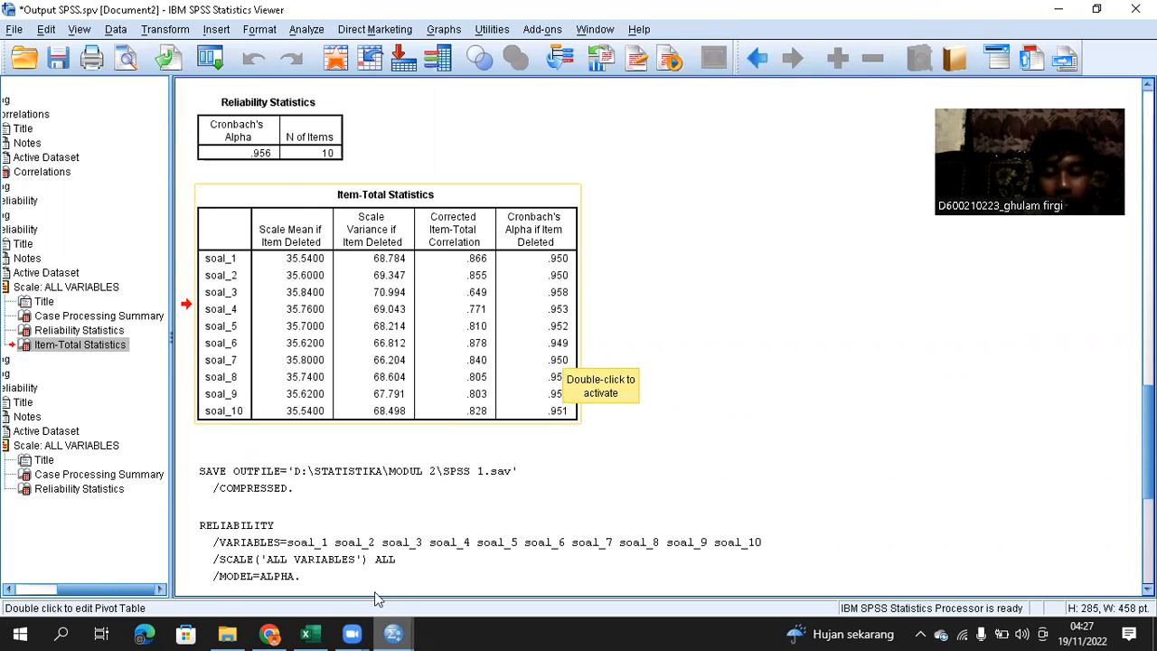
# - Return to Excel and examine the Item-Total Statistics table, its analysis note and the Alpha if Item Deleted values for soal_1 to soal_10
pyautogui.hotkey('alt', 'Tab')
pyautogui.click(360, 362)
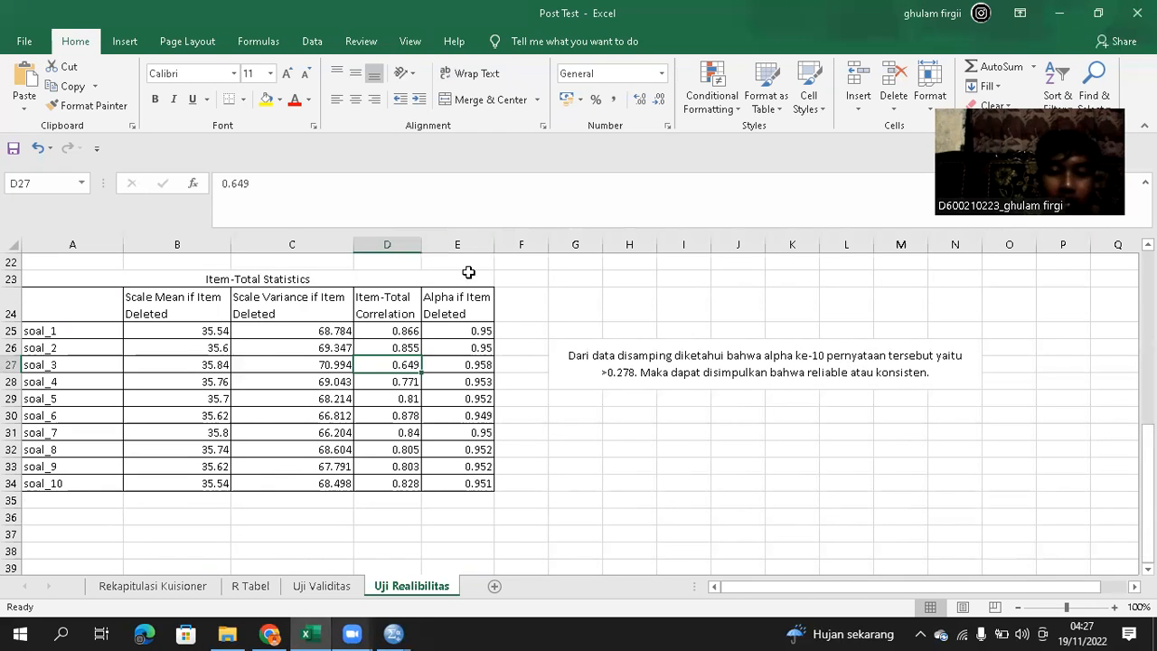
pyautogui.moveTo(88, 307); pyautogui.dragTo(351, 483)
pyautogui.moveTo(434, 488); pyautogui.dragTo(436, 488)
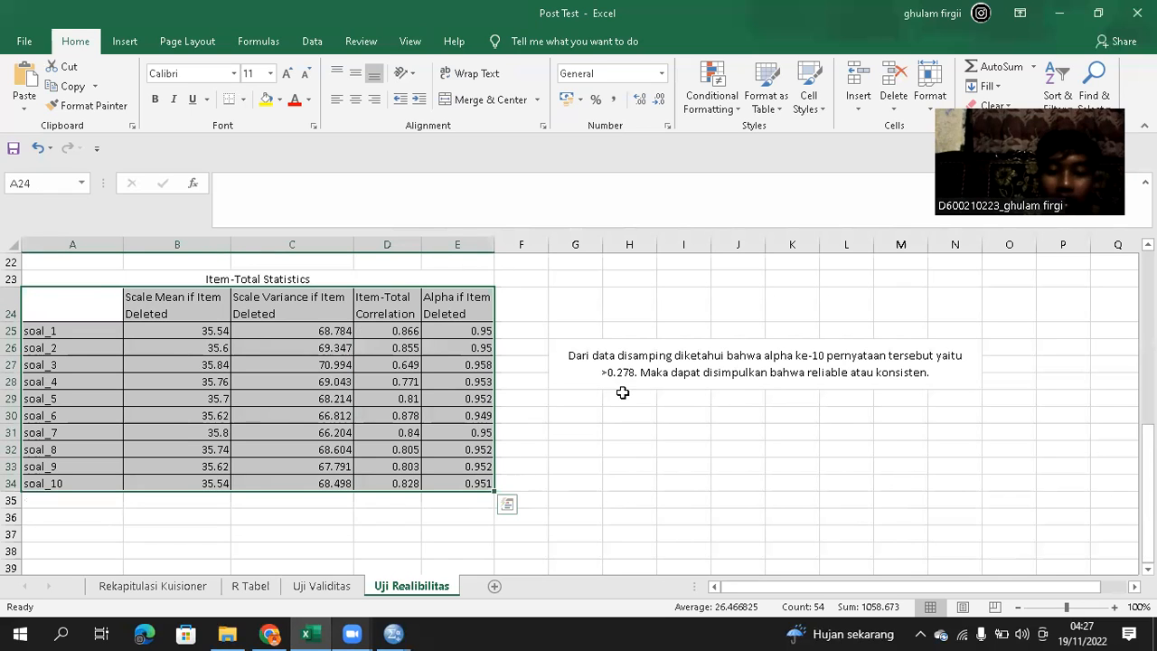
pyautogui.click(534, 399)
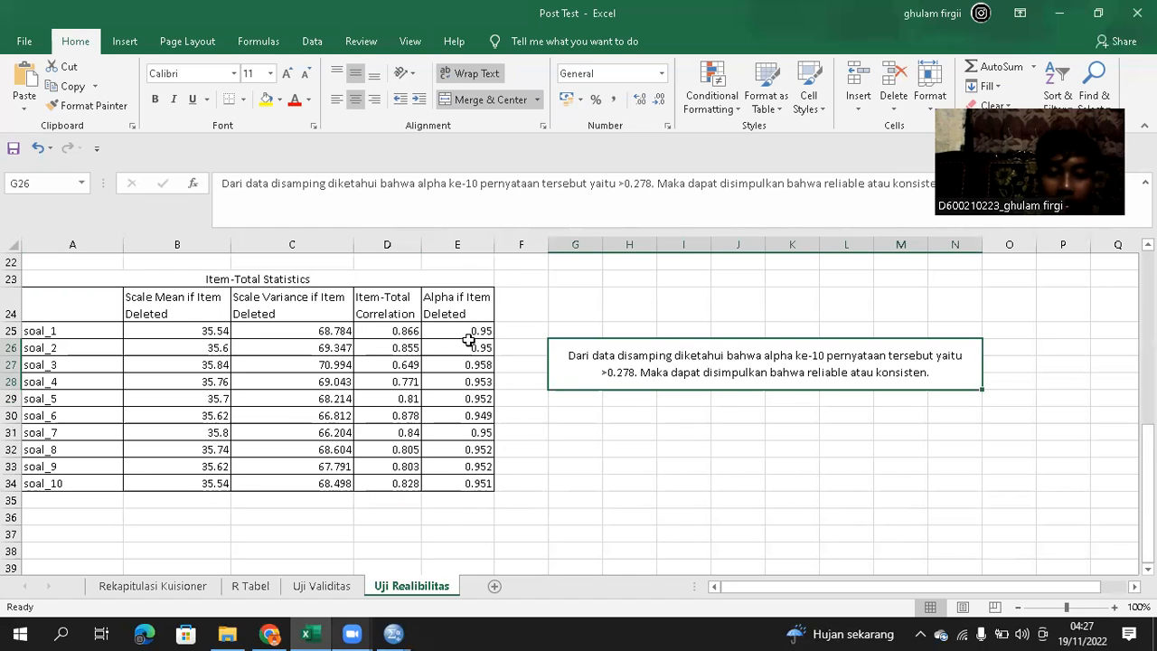
pyautogui.moveTo(468, 331); pyautogui.dragTo(458, 480)
# - Revisit the Rekapitulasi Kuisioner and Uji Validitas sheets, returning to the Item-Total Statistics on Uji Realibilitas
pyautogui.click(153, 586)
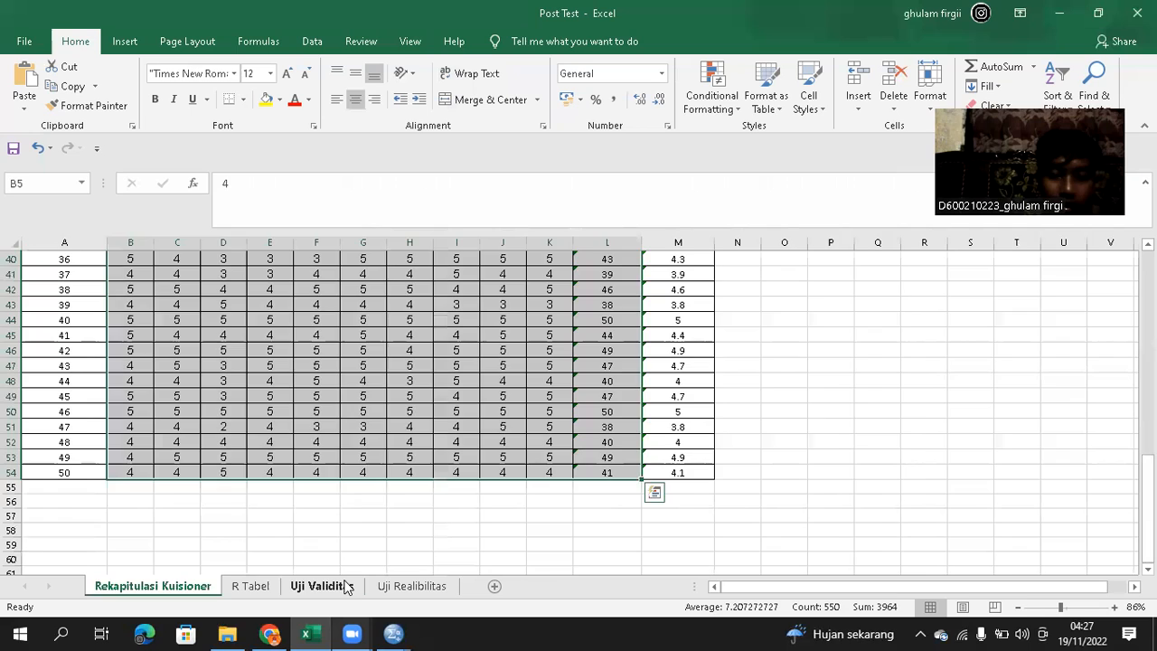
pyautogui.click(321, 586)
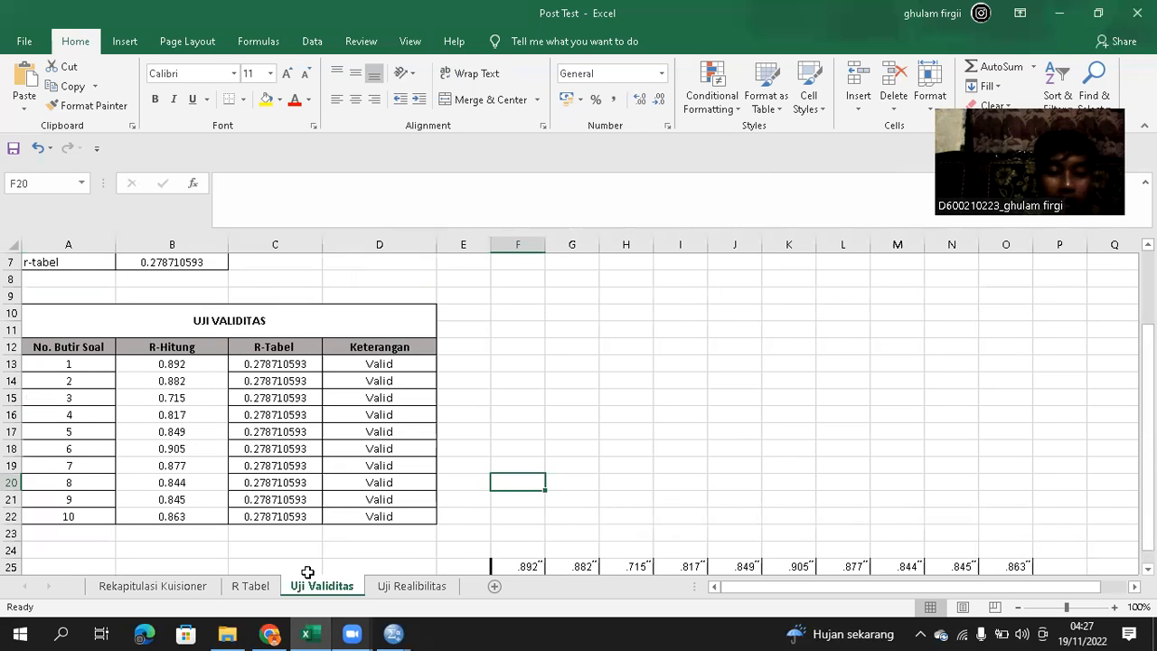
pyautogui.click(399, 588)
pyautogui.click(568, 466)
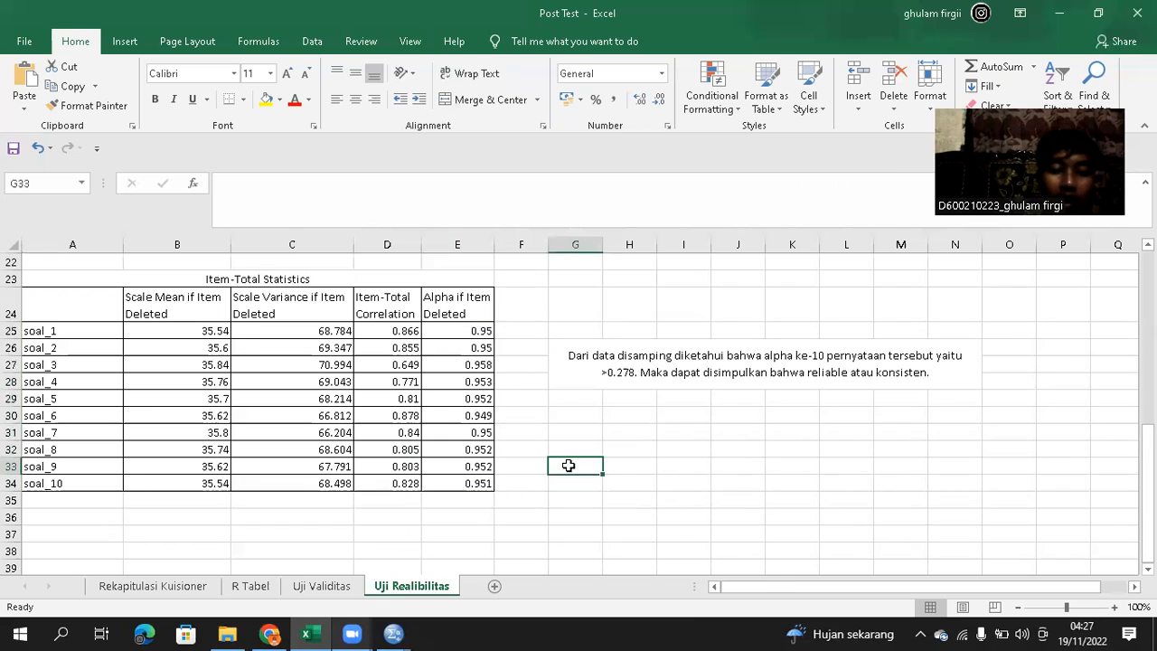
pyautogui.click(394, 515)
pyautogui.click(194, 589)
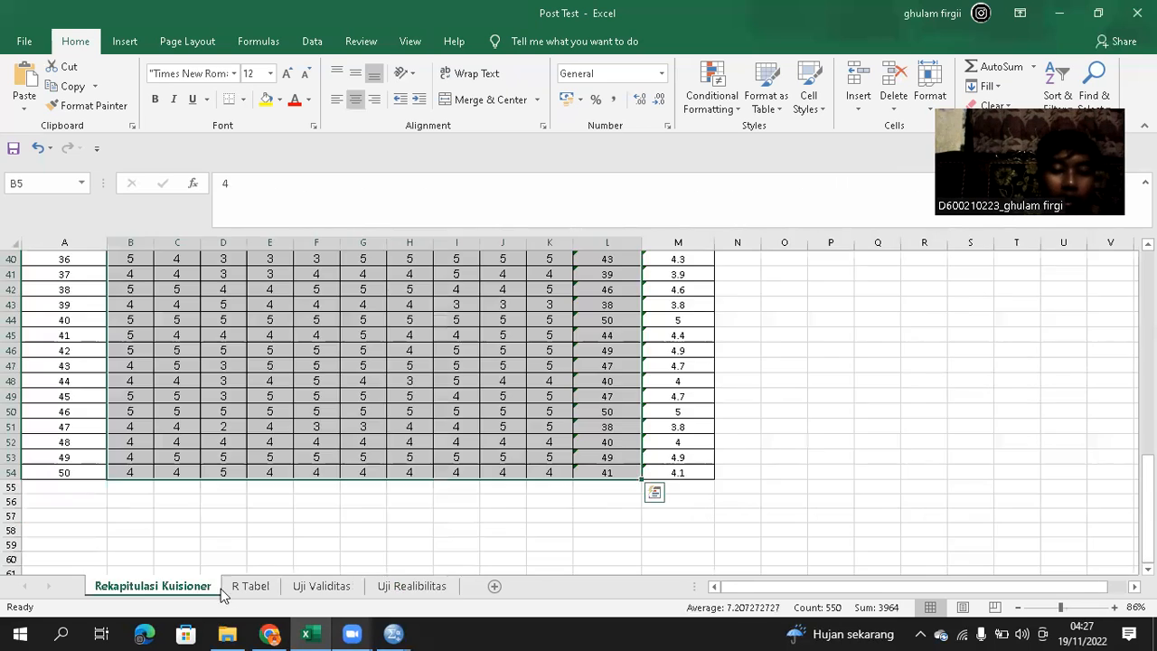
pyautogui.click(394, 586)
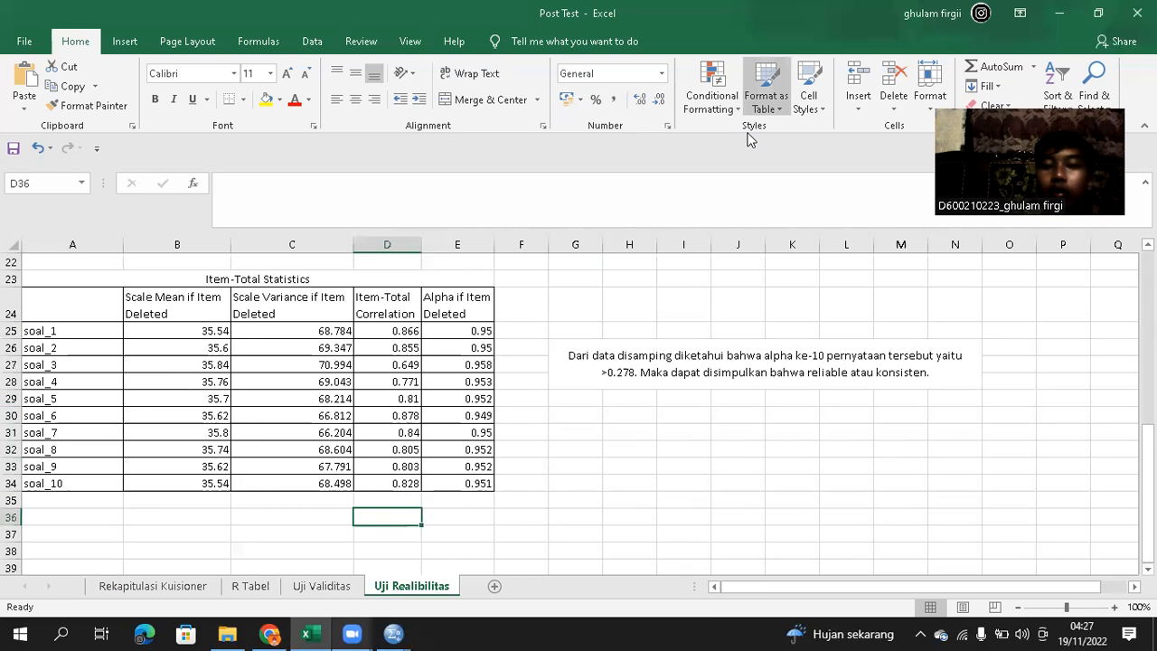